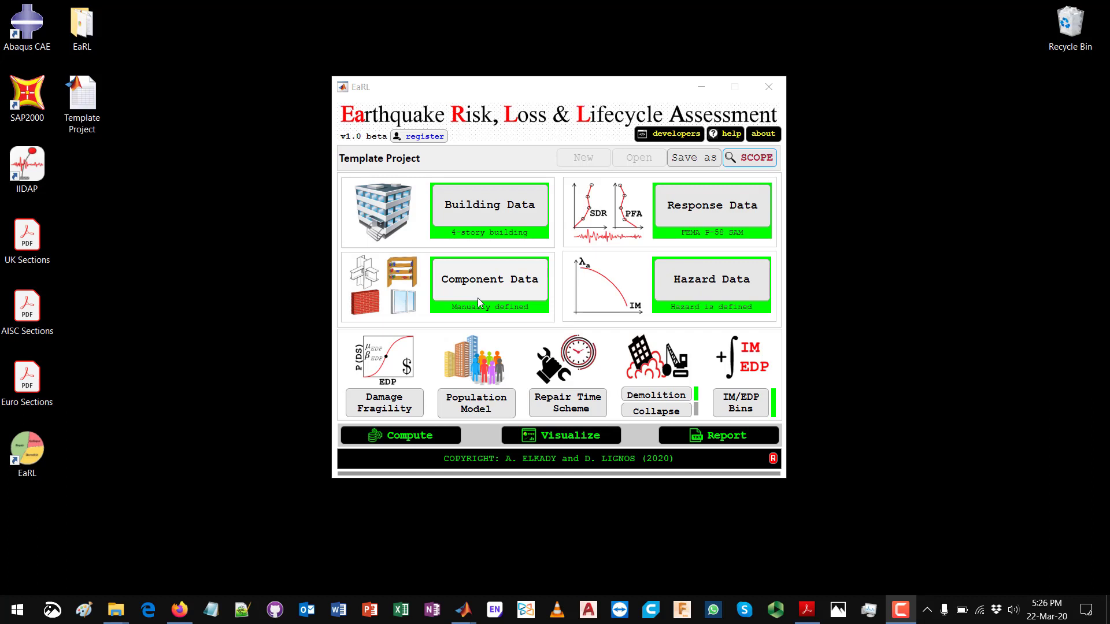
Step: Open the project's component data for editing using the Manual Definition option
left_click(481, 281)
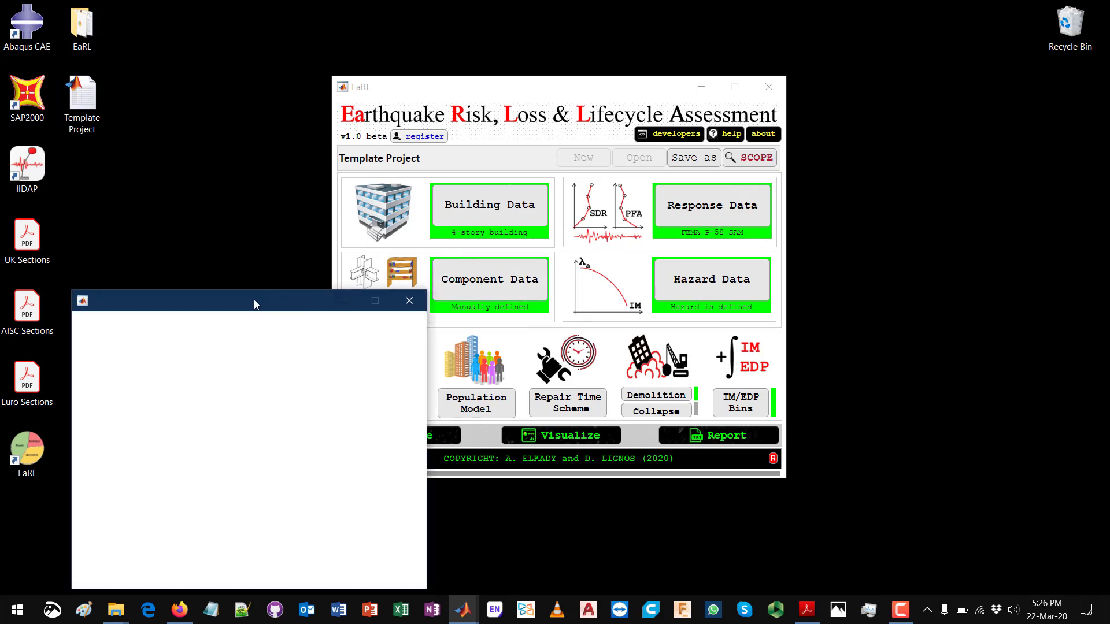
left_click_drag(254, 299, 255, 237)
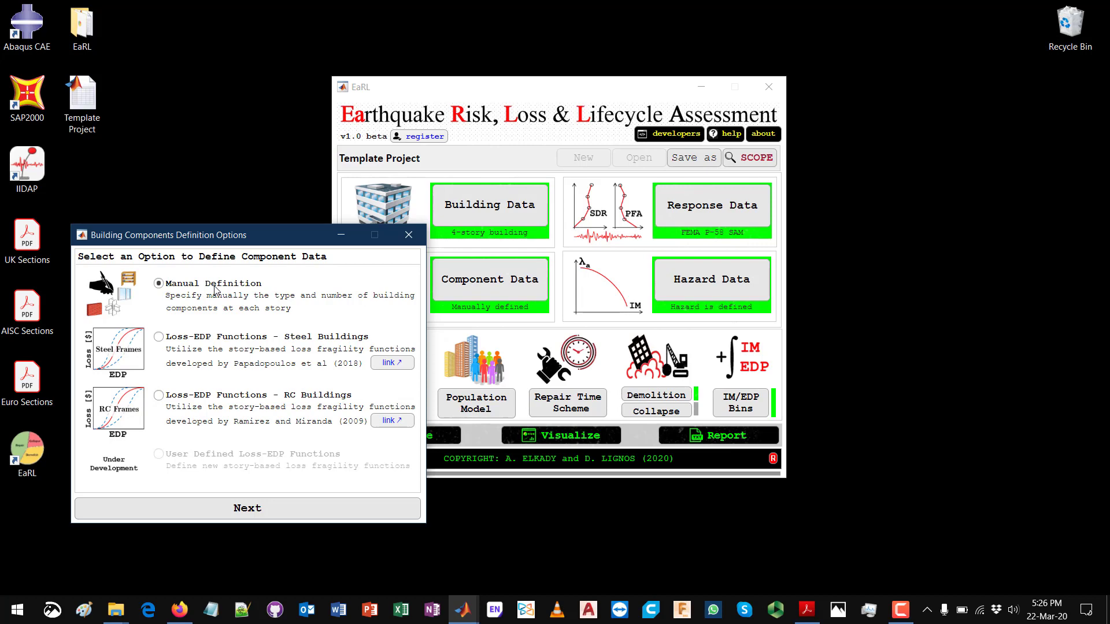
left_click(257, 508)
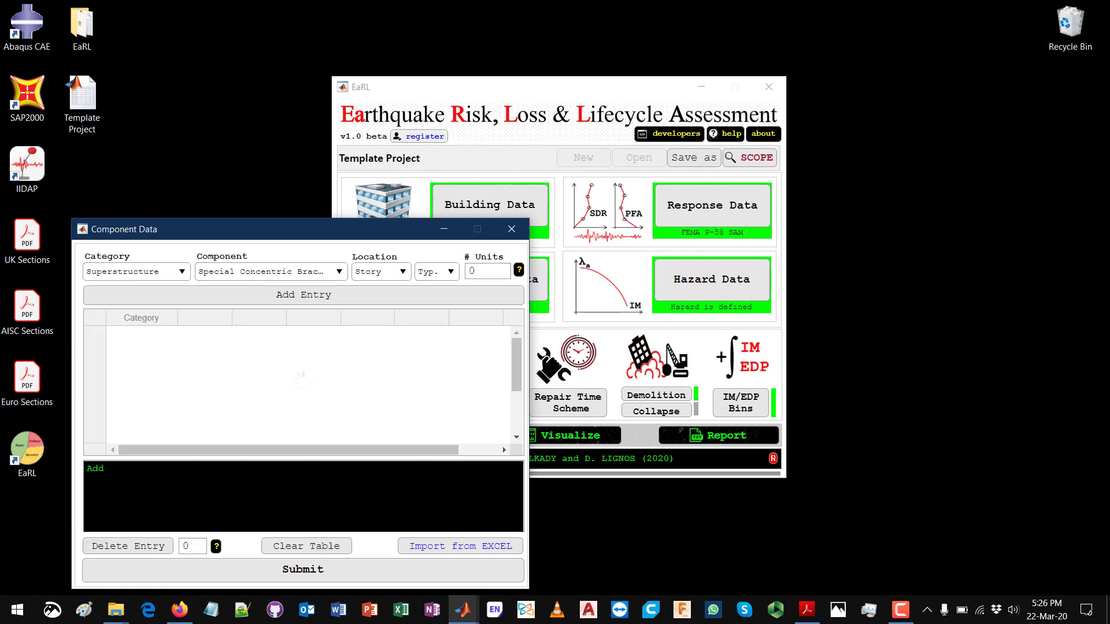
left_click_drag(257, 229, 257, 176)
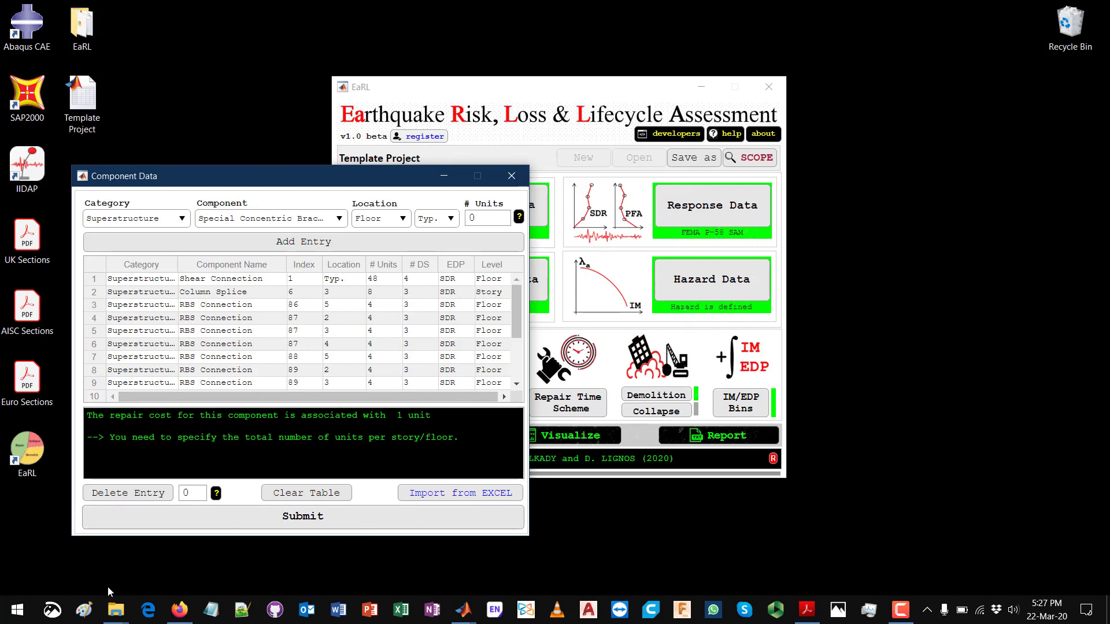
Step: Open the Template Component Data workbook from the EaRL Supporting Documents folder in Excel
left_click(123, 611)
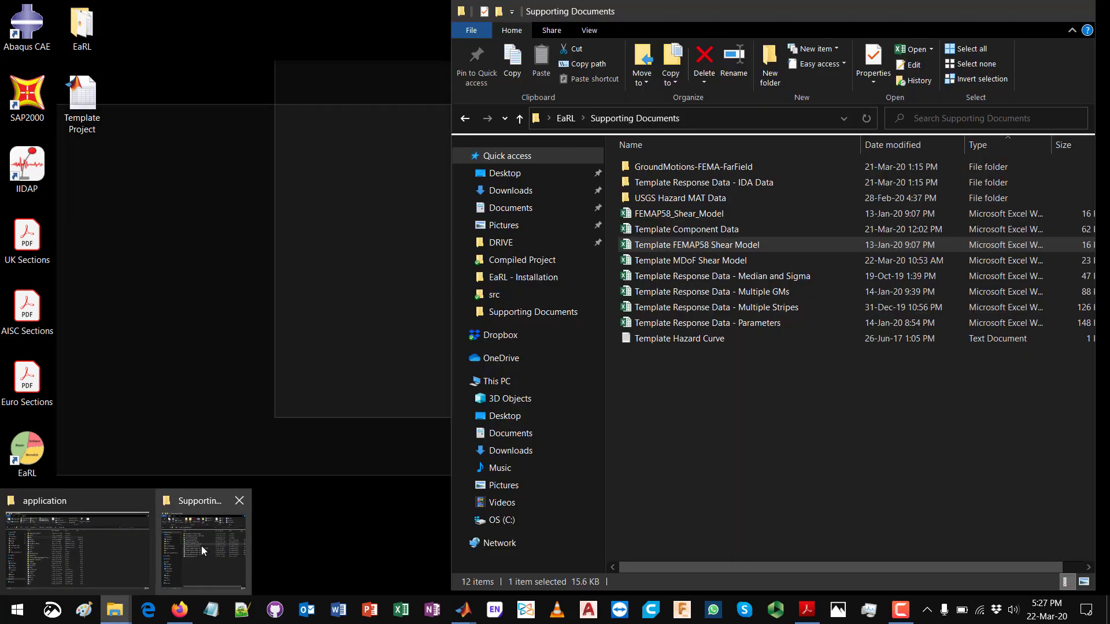
left_click(201, 546)
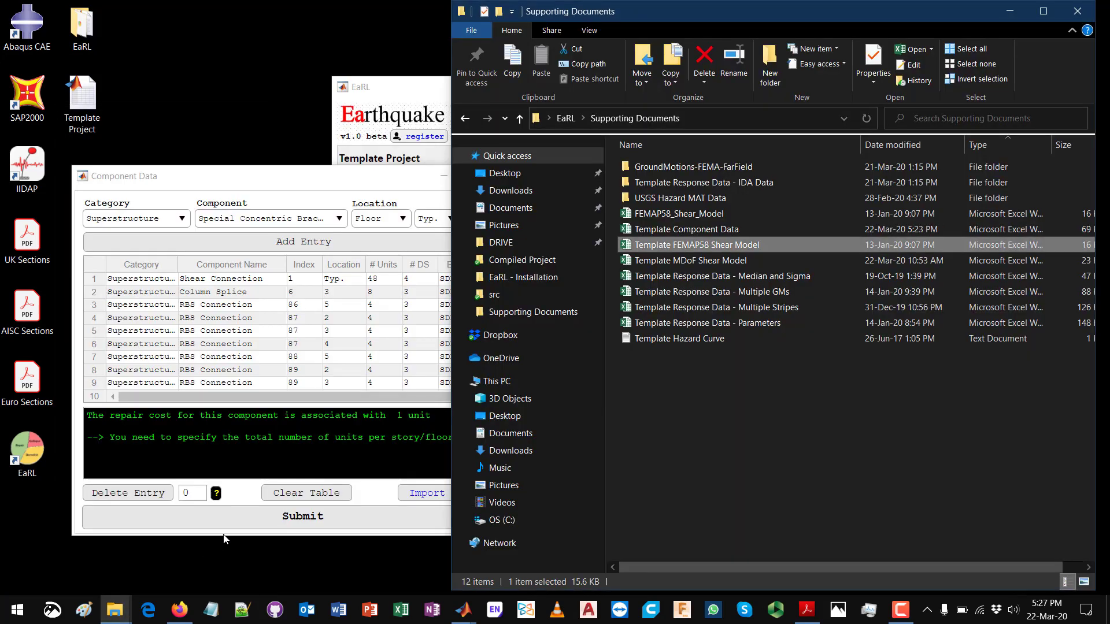
left_click(765, 286)
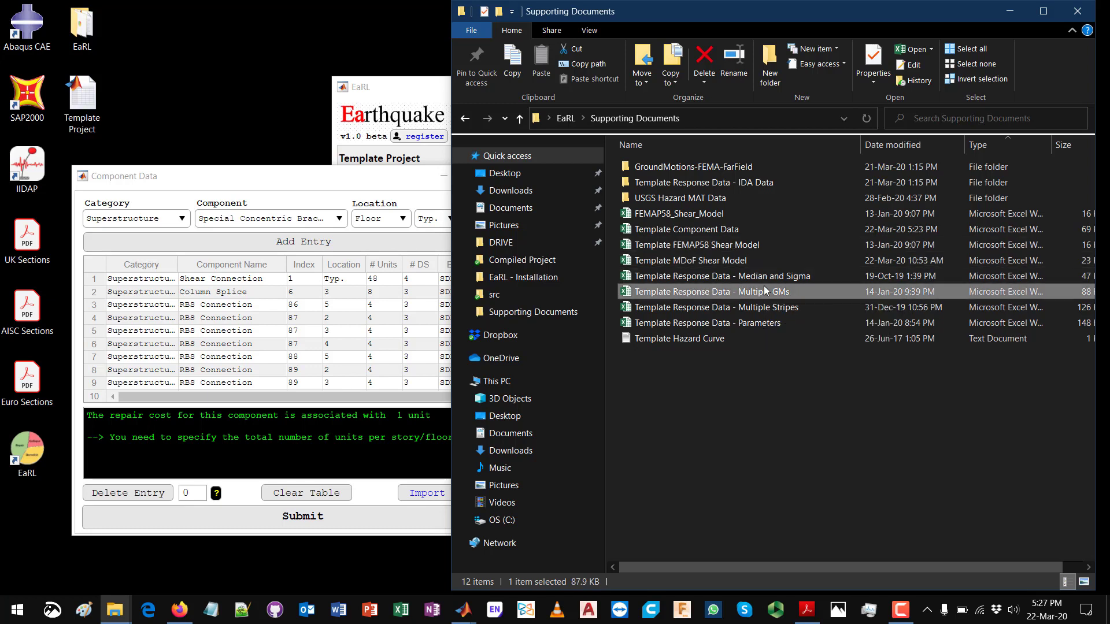
left_click(733, 230)
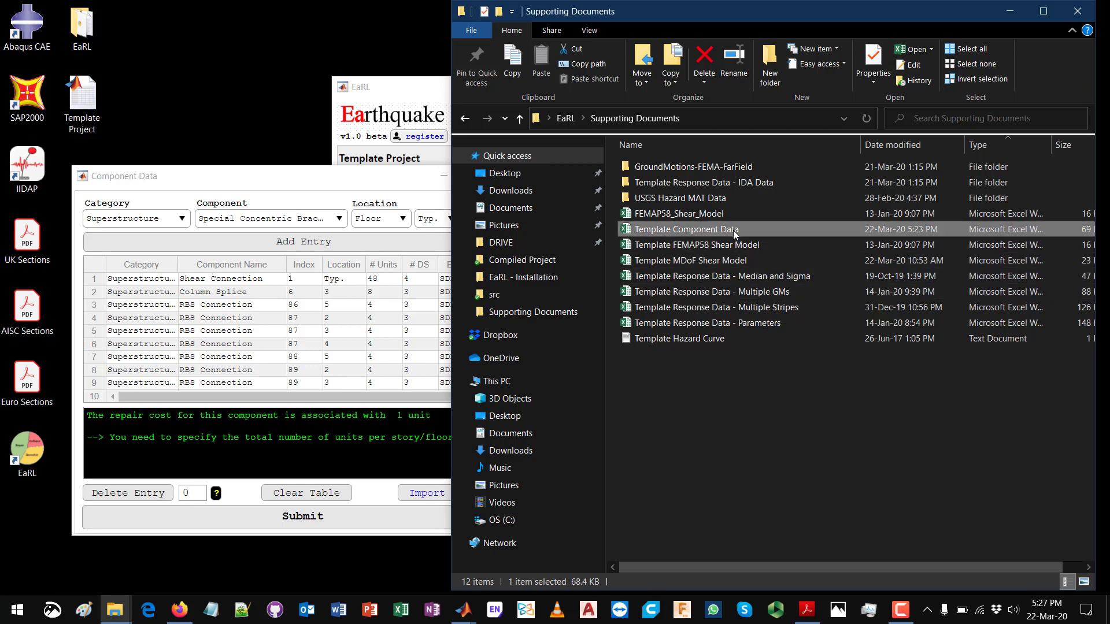
double_click(733, 230)
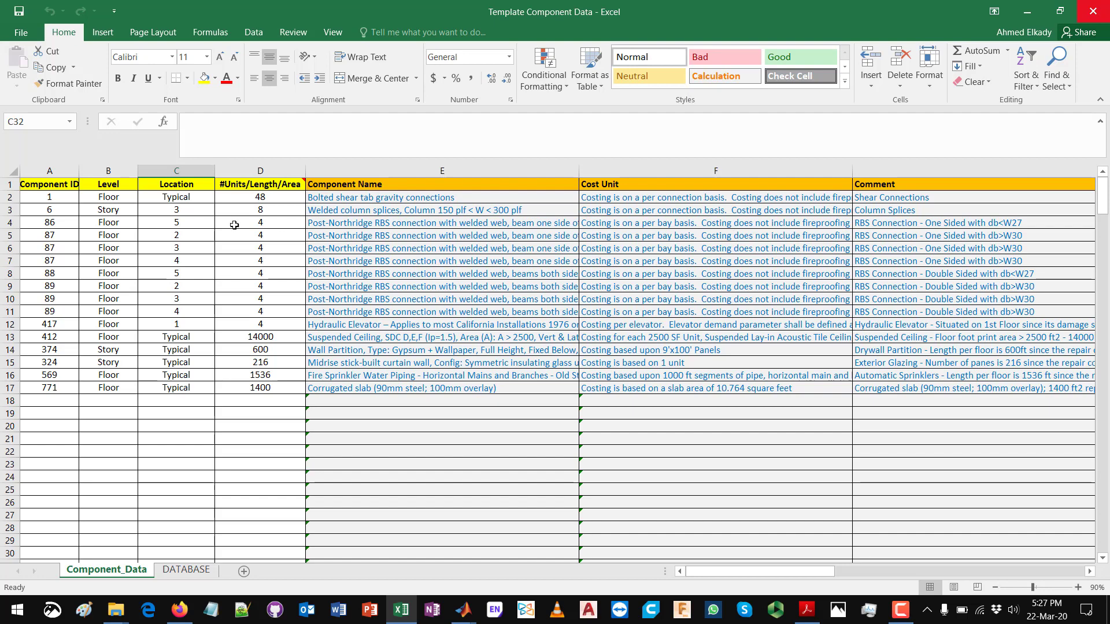
Step: Highlight the component IDs in A2:A17 and place the workbook beside the EaRL Component Data window for comparison
left_click(62, 202)
left_click_drag(62, 203, 61, 389)
left_click_drag(402, 6, 851, 69)
left_click(422, 494)
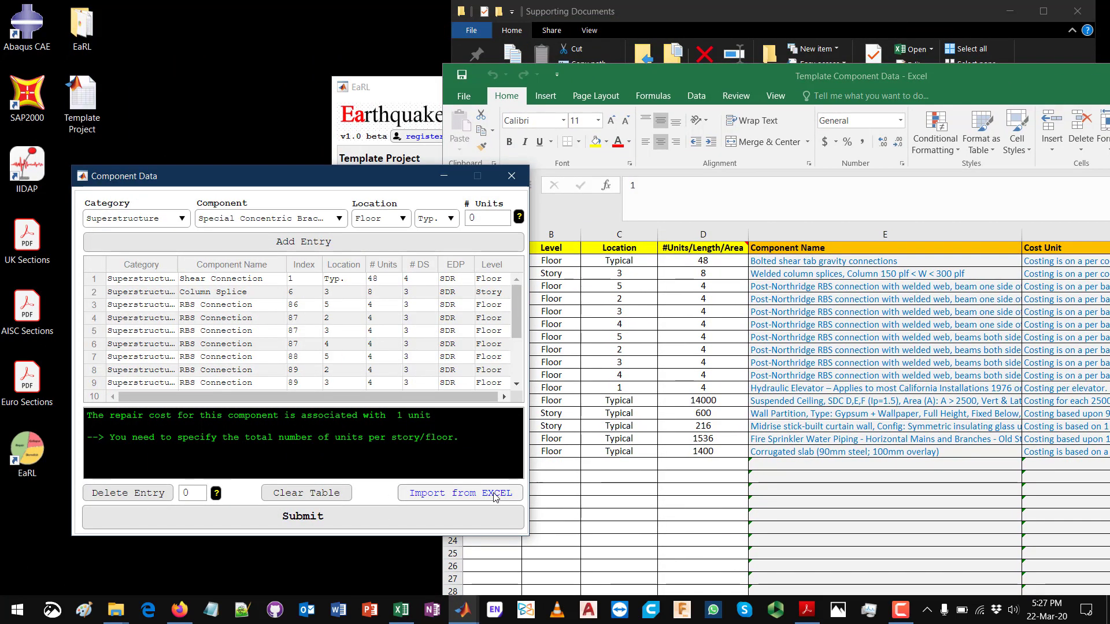
left_click(496, 497)
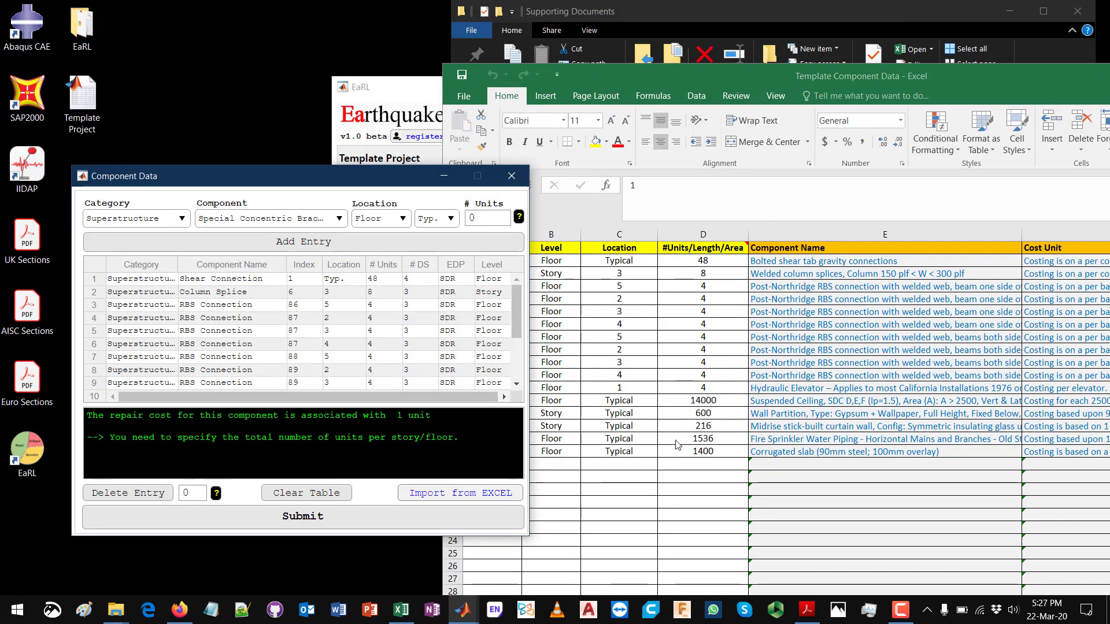
left_click(735, 361)
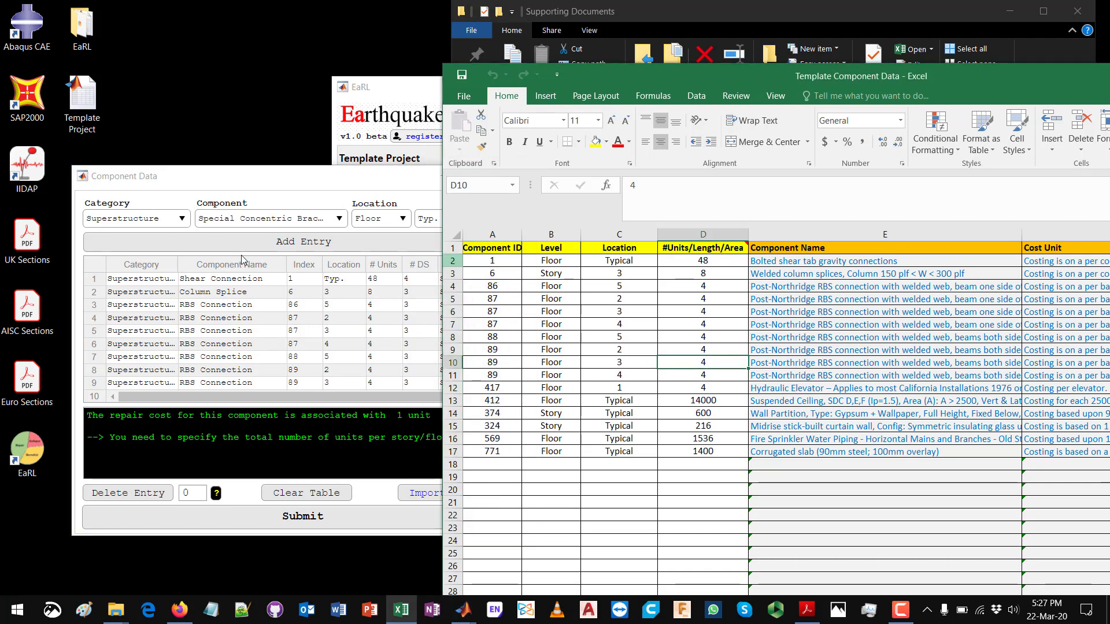
left_click_drag(270, 175, 244, 167)
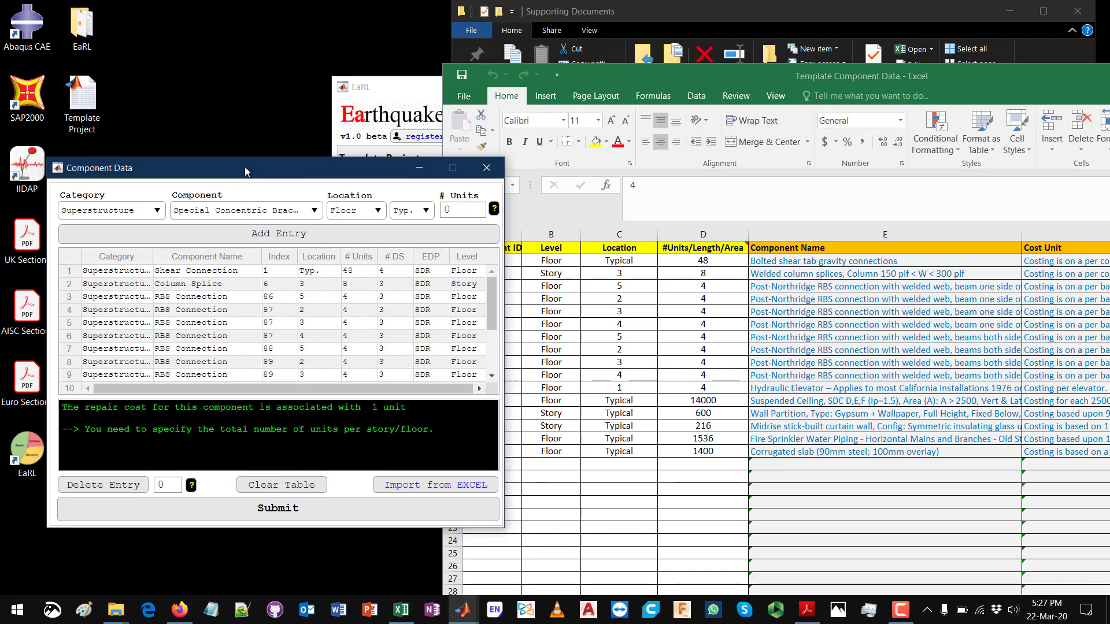
Step: Maximize the workbook and examine the Database ID column of the DATABASE sheet from its first to its last entry
double_click(703, 78)
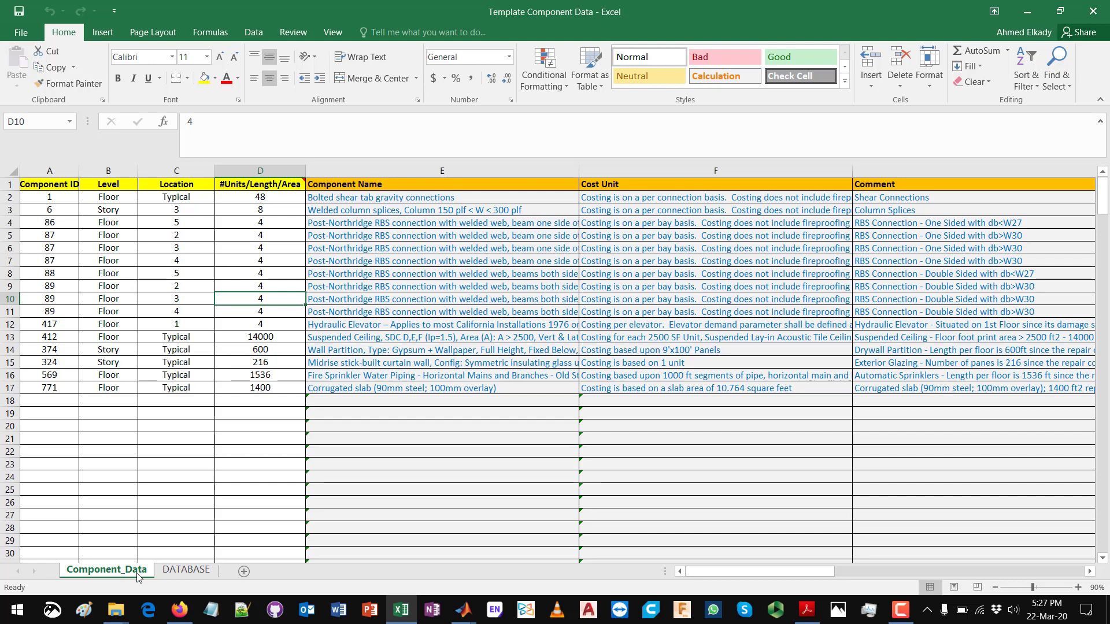
left_click(184, 571)
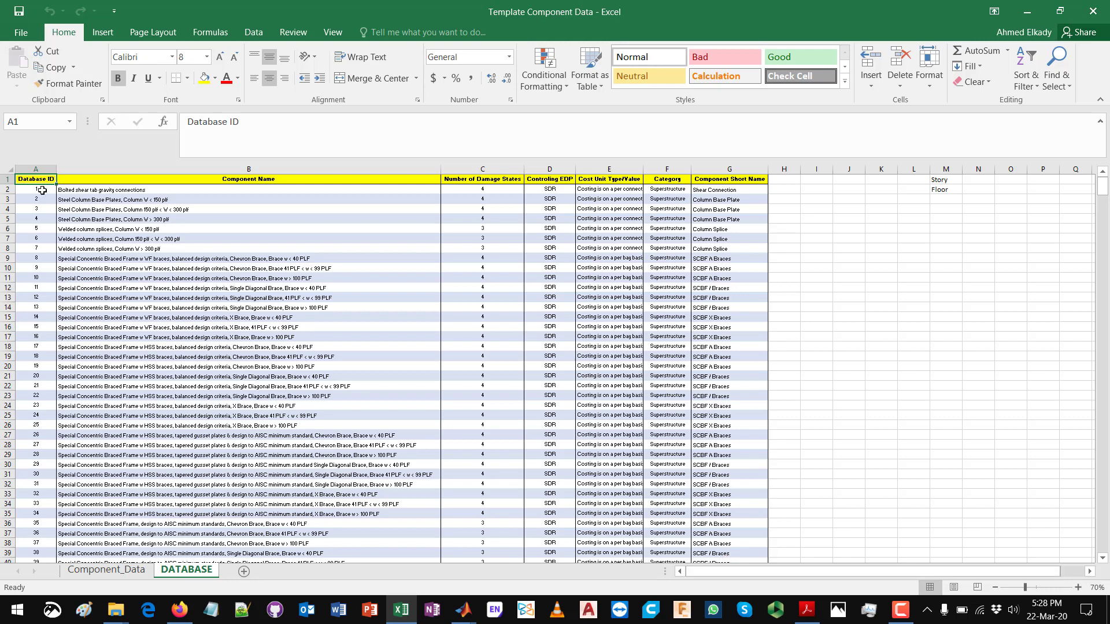
left_click_drag(42, 190, 36, 512)
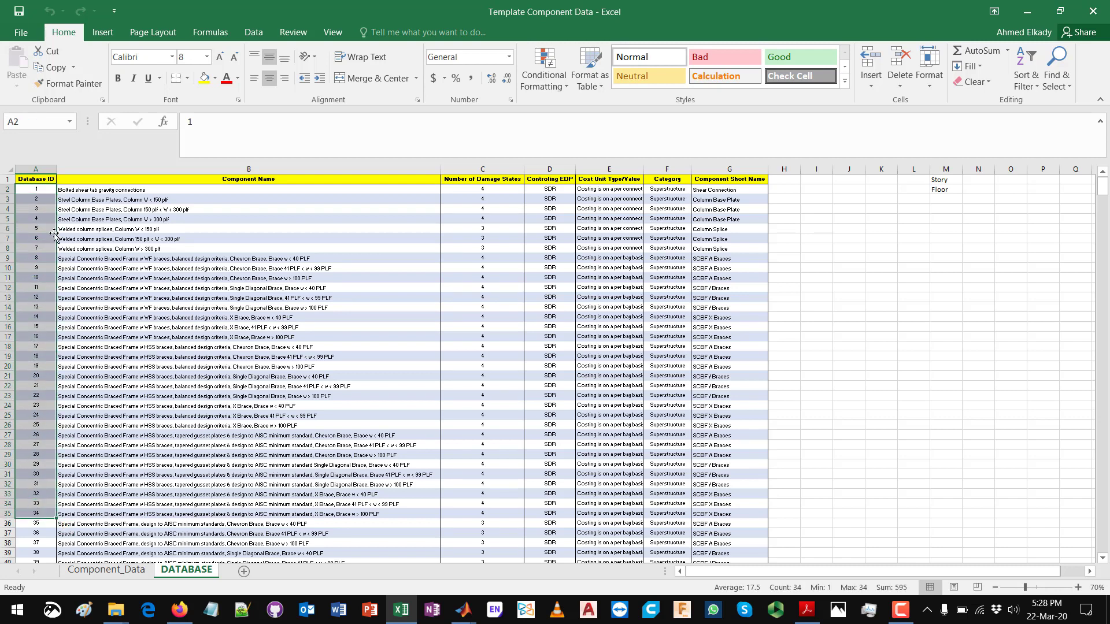
left_click(43, 189)
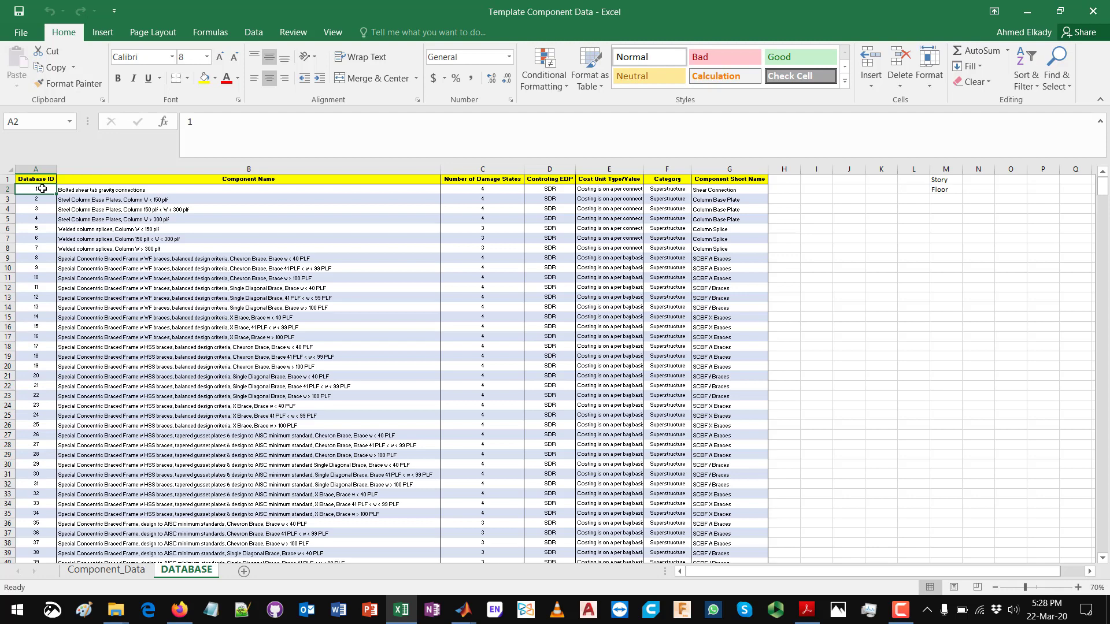
key("ctrl+Down")
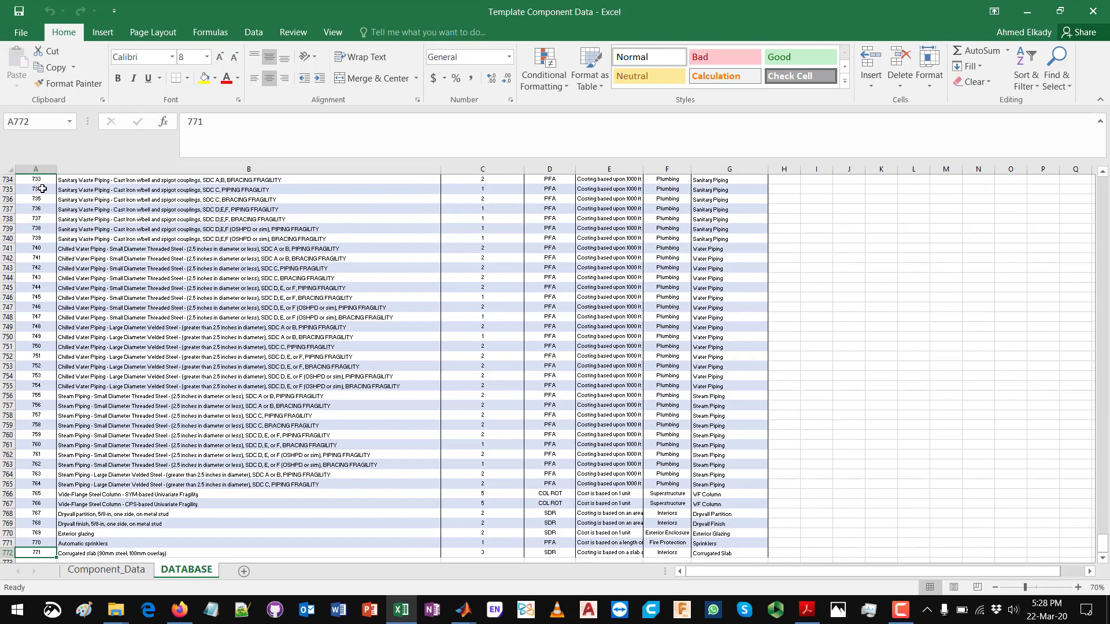
key("ctrl+Up")
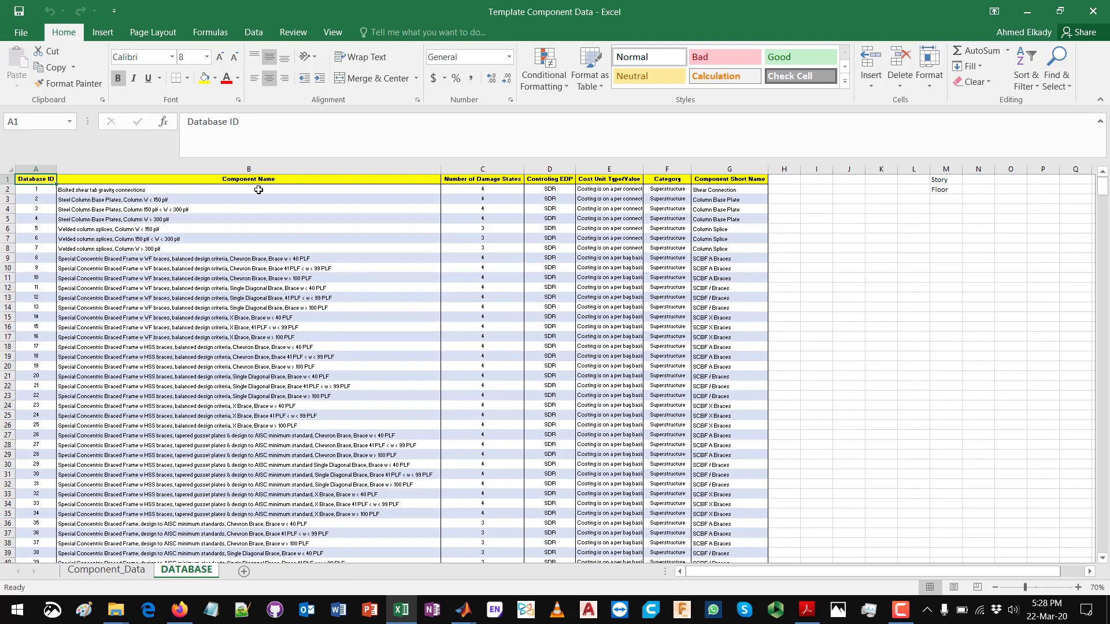
Step: Examine the component names, number of damage states, controlling EDP and cost unit of the first entries in the DATABASE sheet
left_click_drag(258, 189, 258, 250)
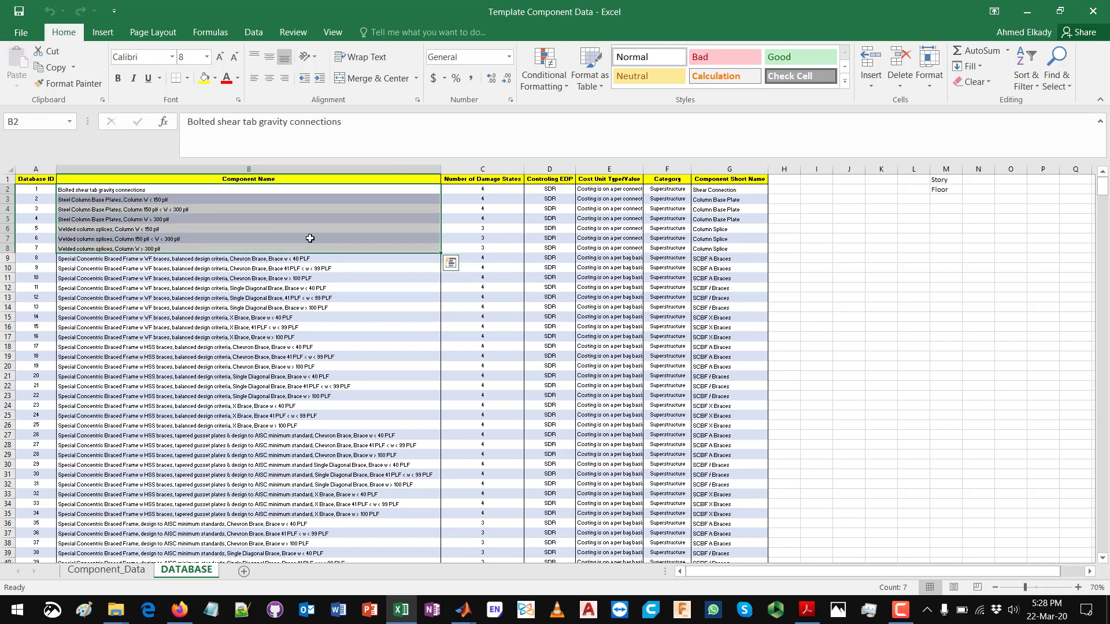
left_click(370, 229)
left_click_drag(497, 191, 497, 205)
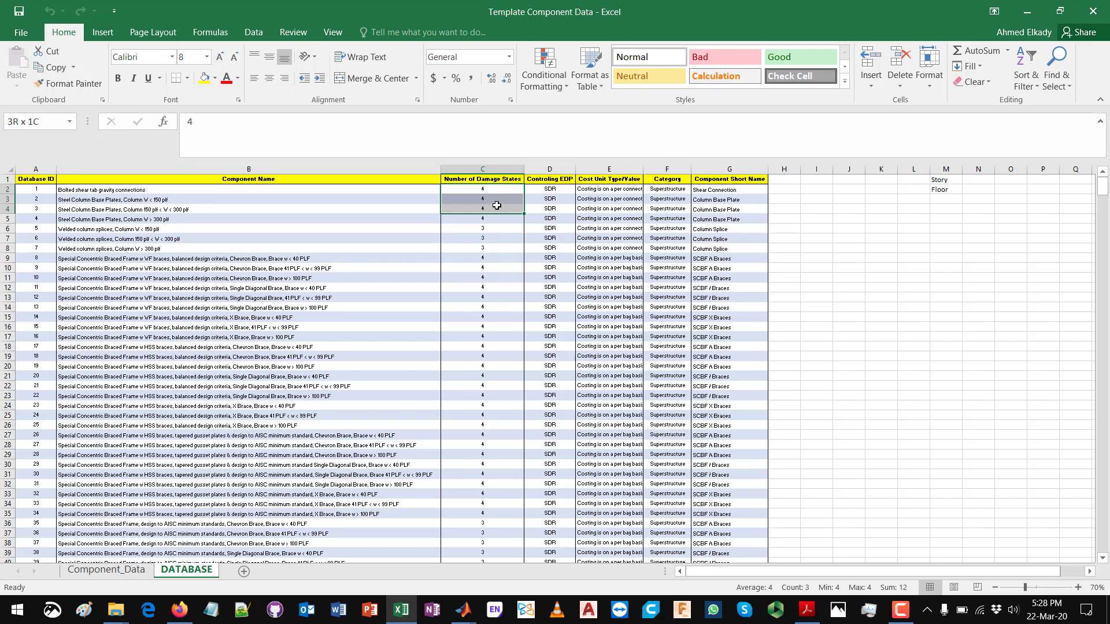
left_click_drag(563, 188, 561, 212)
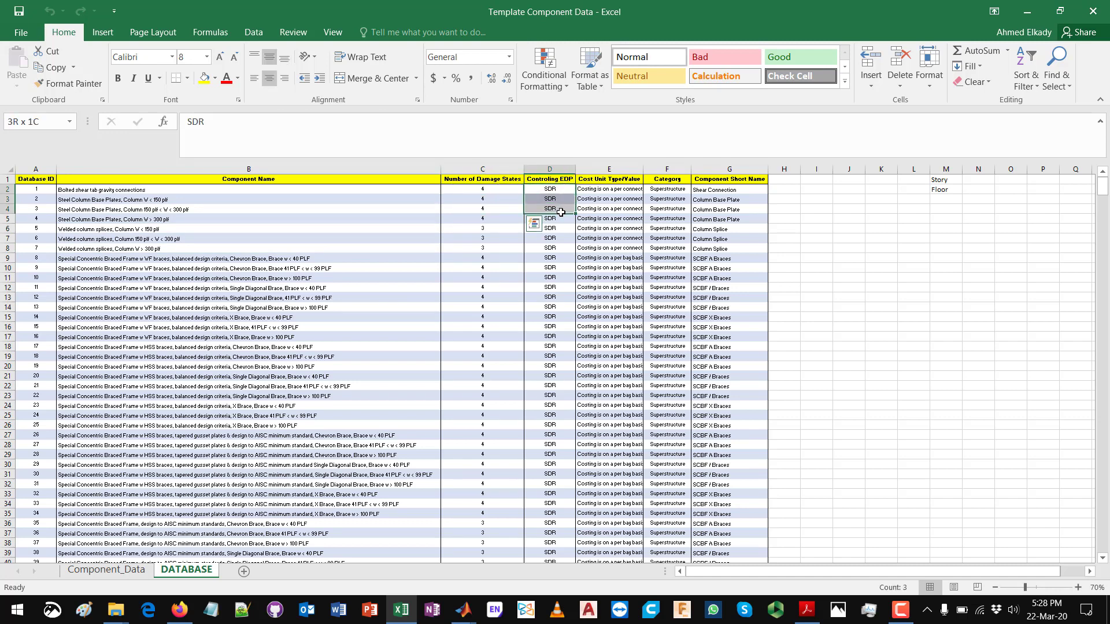
left_click_drag(561, 212, 561, 212)
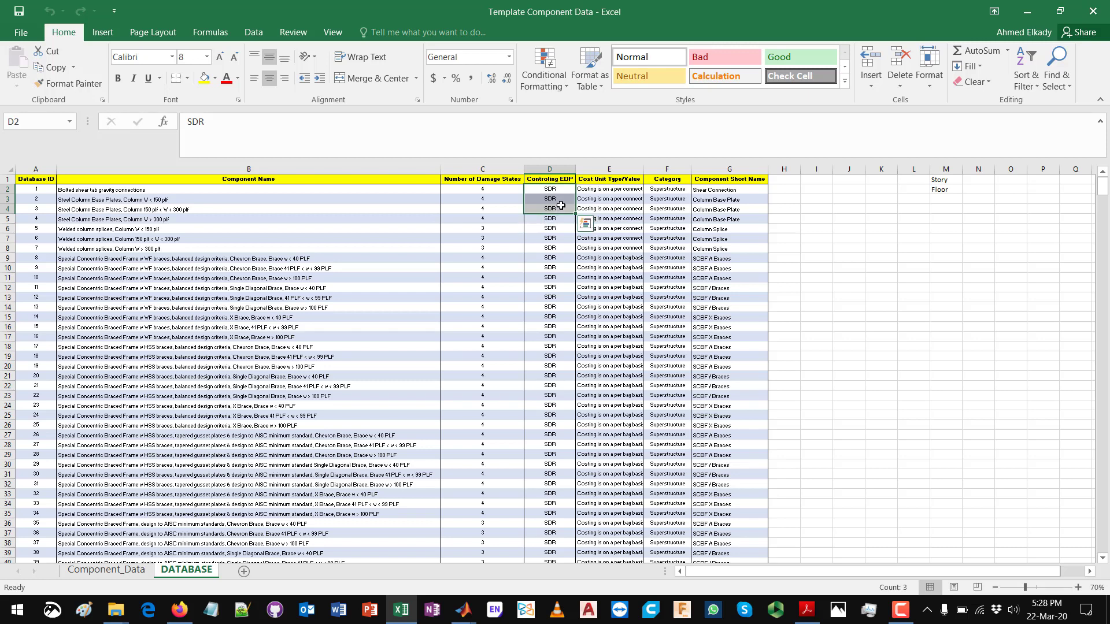
left_click(629, 190)
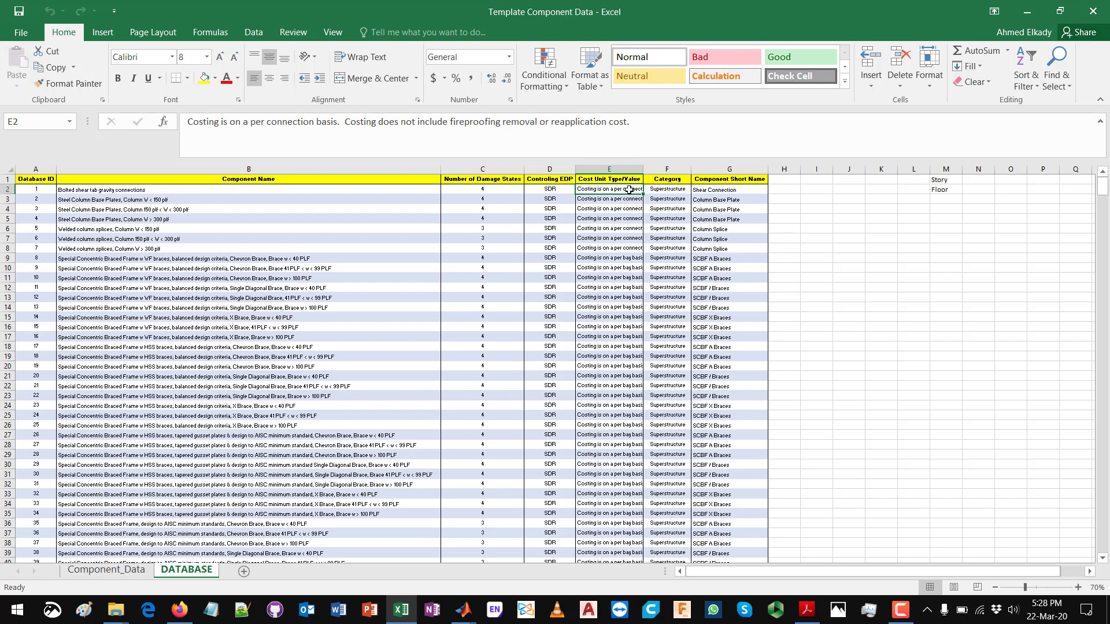
Step: Check the full component names of the welded column splices and bolted shear tab gravity connections
left_click(239, 238)
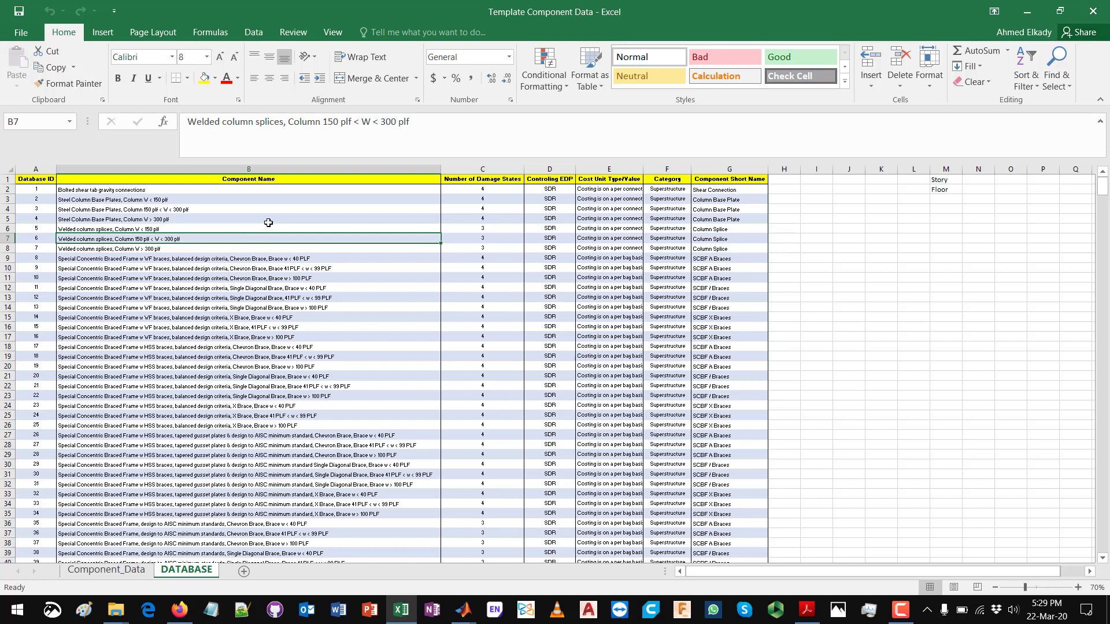
left_click(248, 225)
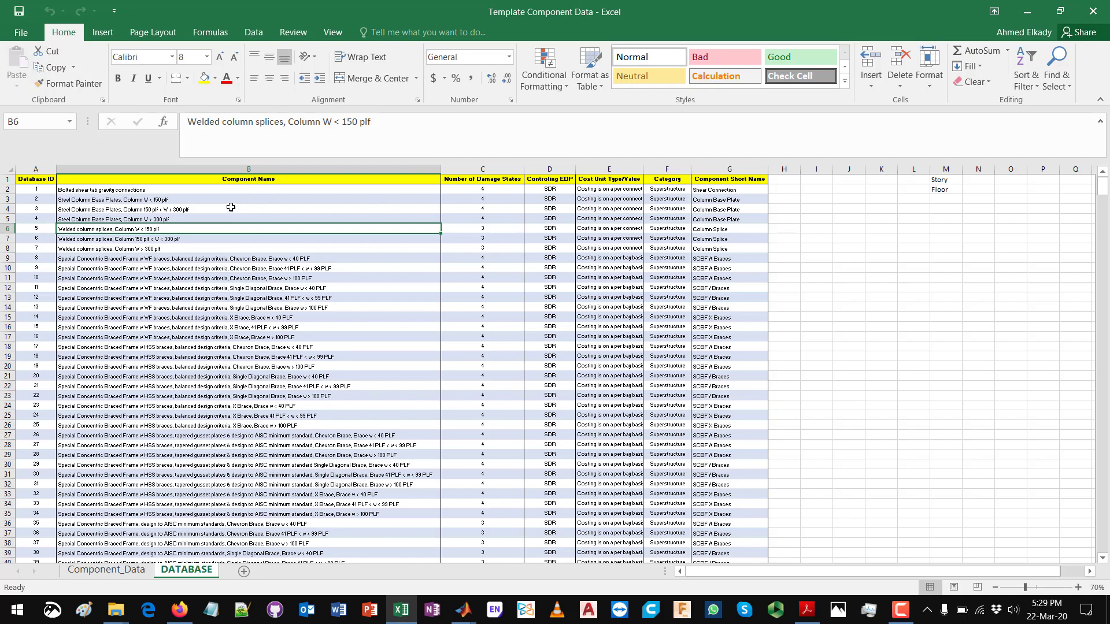
left_click(143, 189)
Step: Enlarge the DATABASE sheet to 115% and narrow the Component Name column so the remaining columns fit in view
scroll(156, 261, "up", 3, "ctrl")
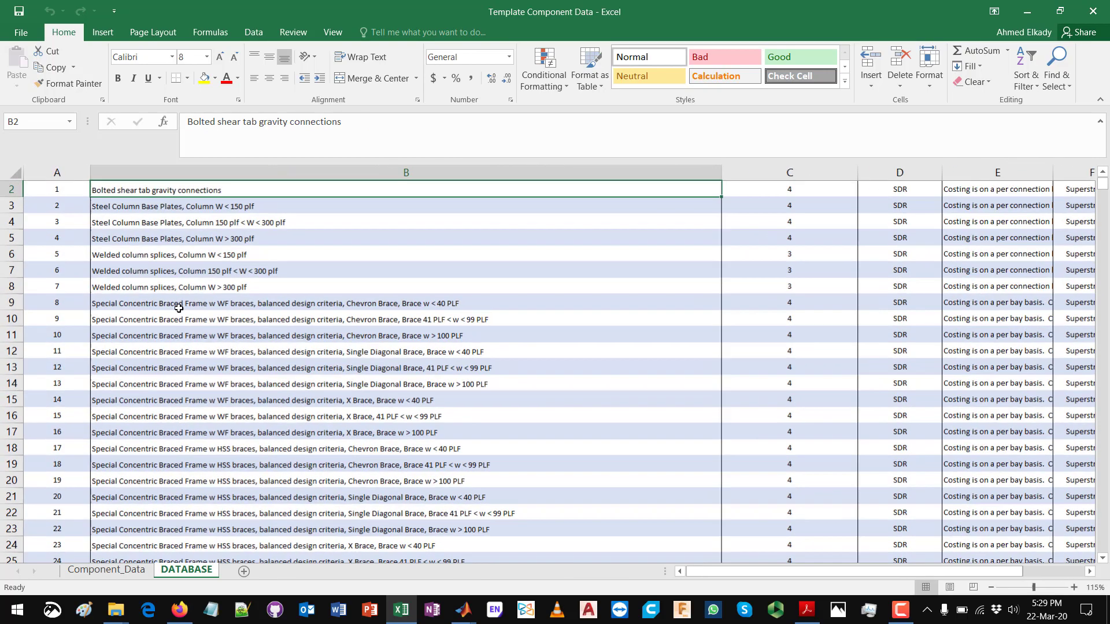
left_click_drag(740, 578, 741, 578)
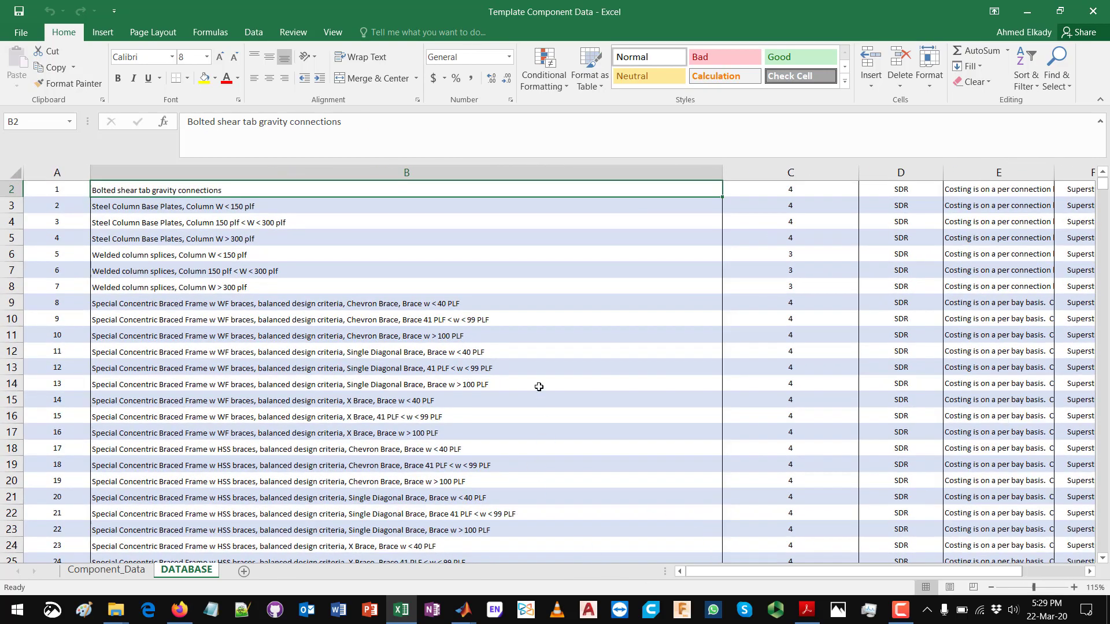
scroll(540, 386, "up", 1)
left_click_drag(725, 171, 480, 171)
Step: Read the cost unit description of the bolted shear tab gravity connections in E2, highlighting its costing basis
left_click(758, 211)
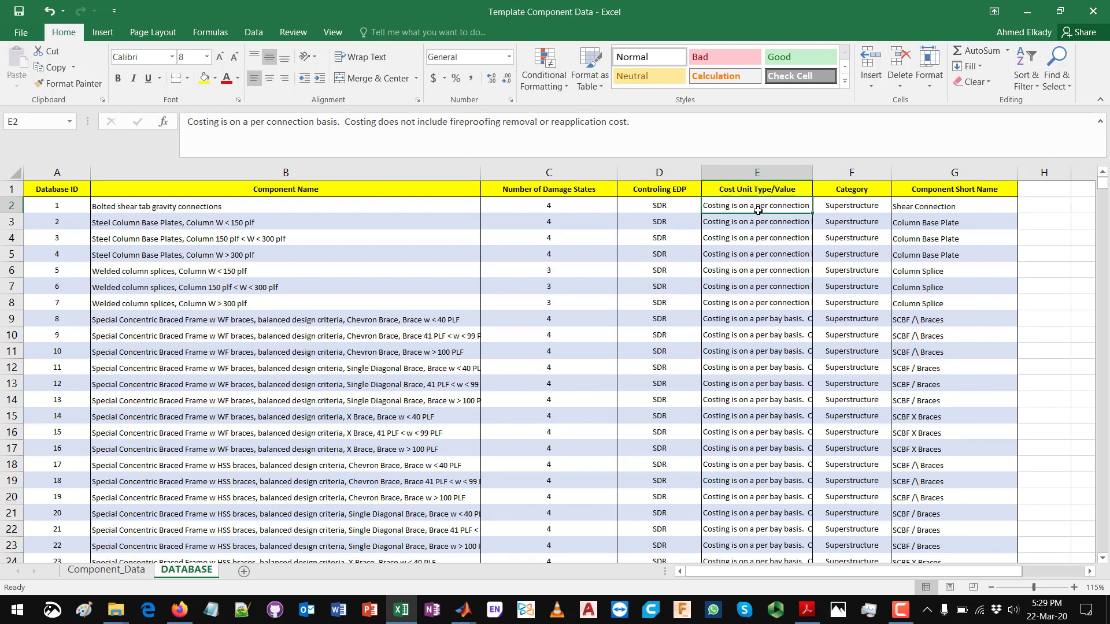
left_click(338, 118)
left_click_drag(338, 117, 182, 118)
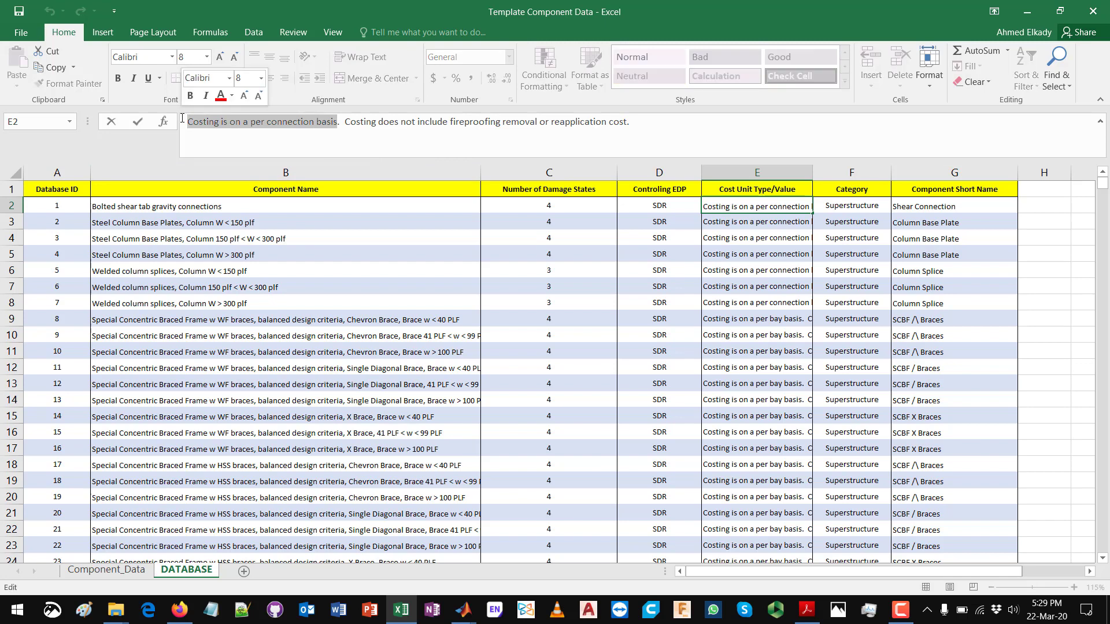
left_click(204, 119)
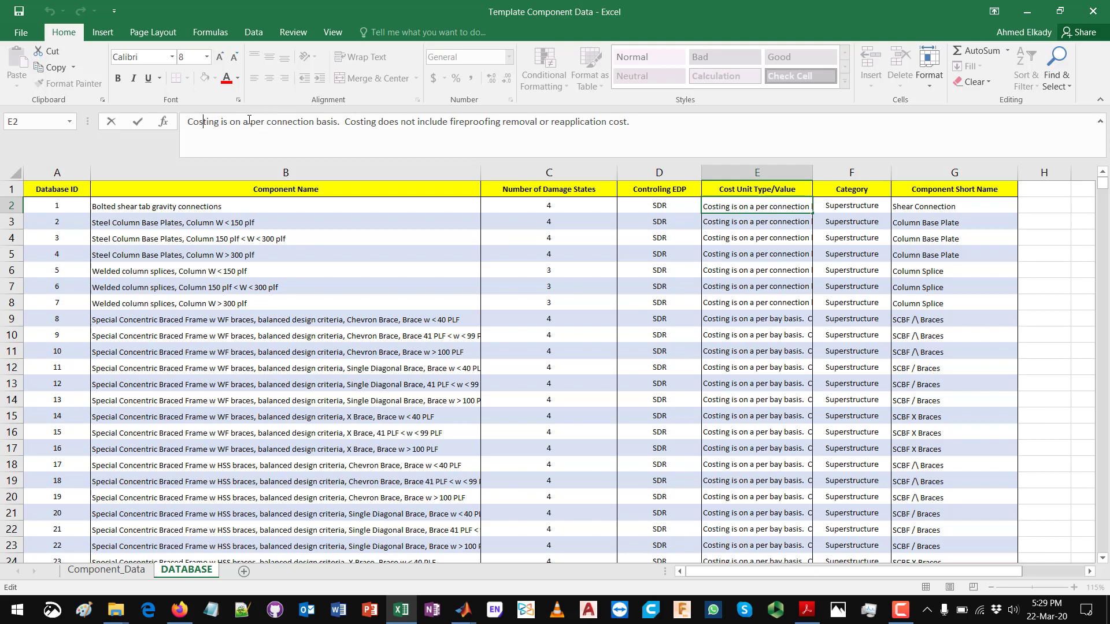
left_click_drag(251, 120, 305, 119)
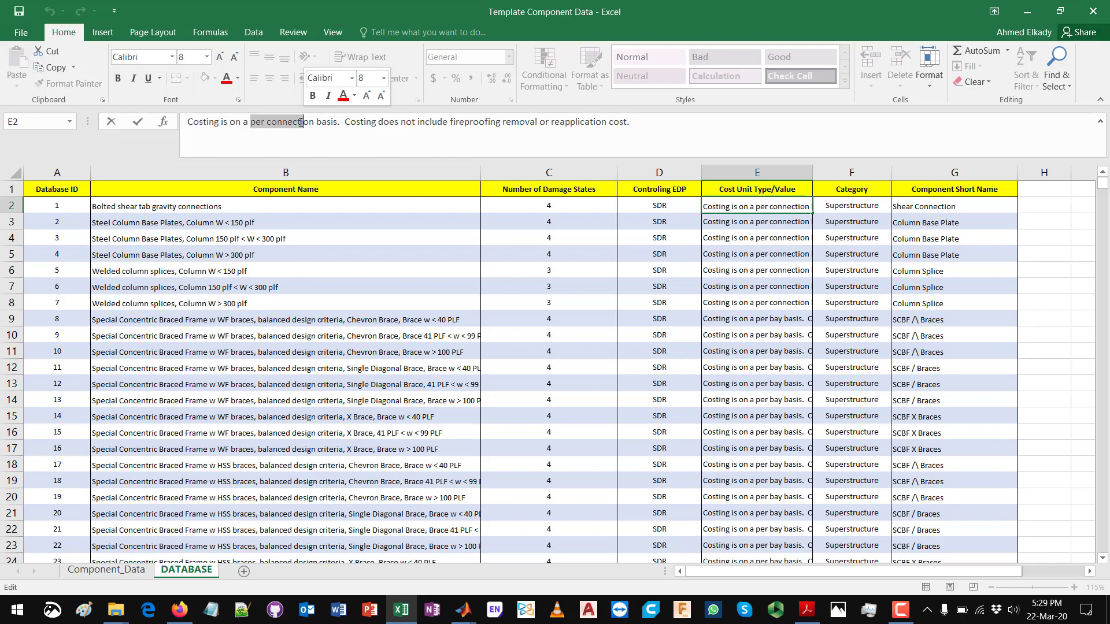
double_click(300, 123)
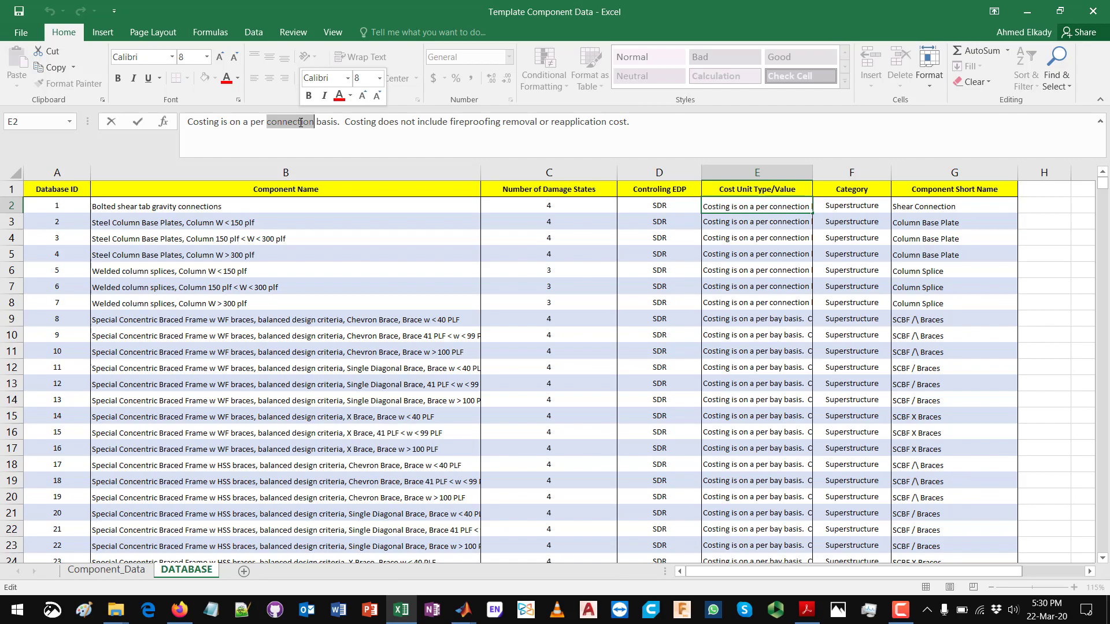
Step: Read the cost unit description of the 8-16" double curtain concrete walls 24' to 40' high, highlighting the wall panel area it uses
left_click(727, 323)
scroll(724, 364, "down", 9)
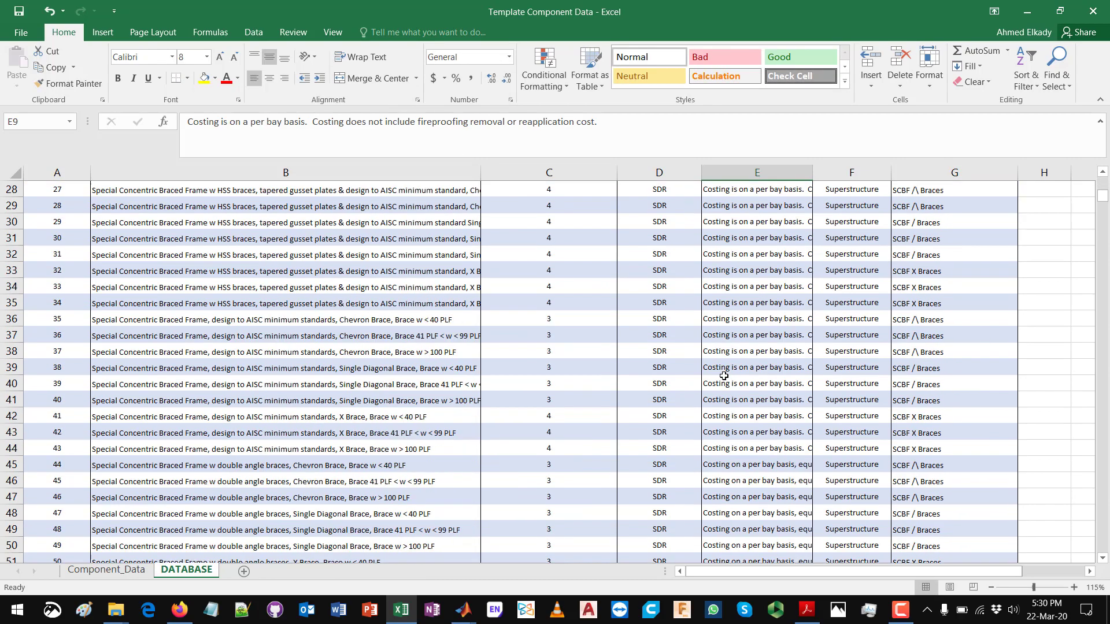
scroll(723, 376, "down", 15)
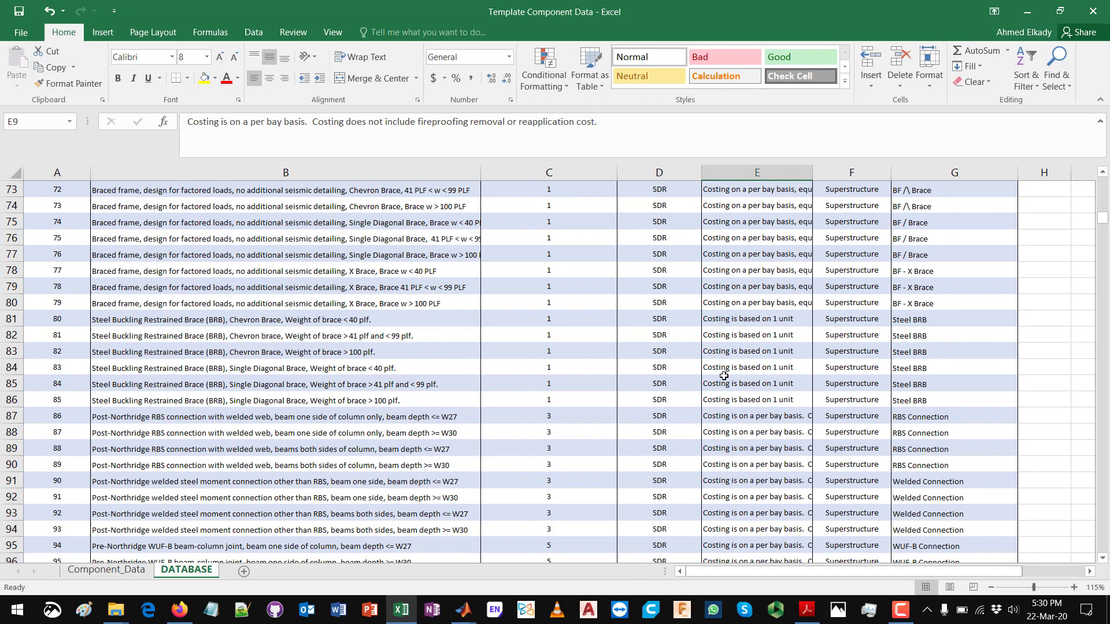
scroll(724, 375, "down", 17)
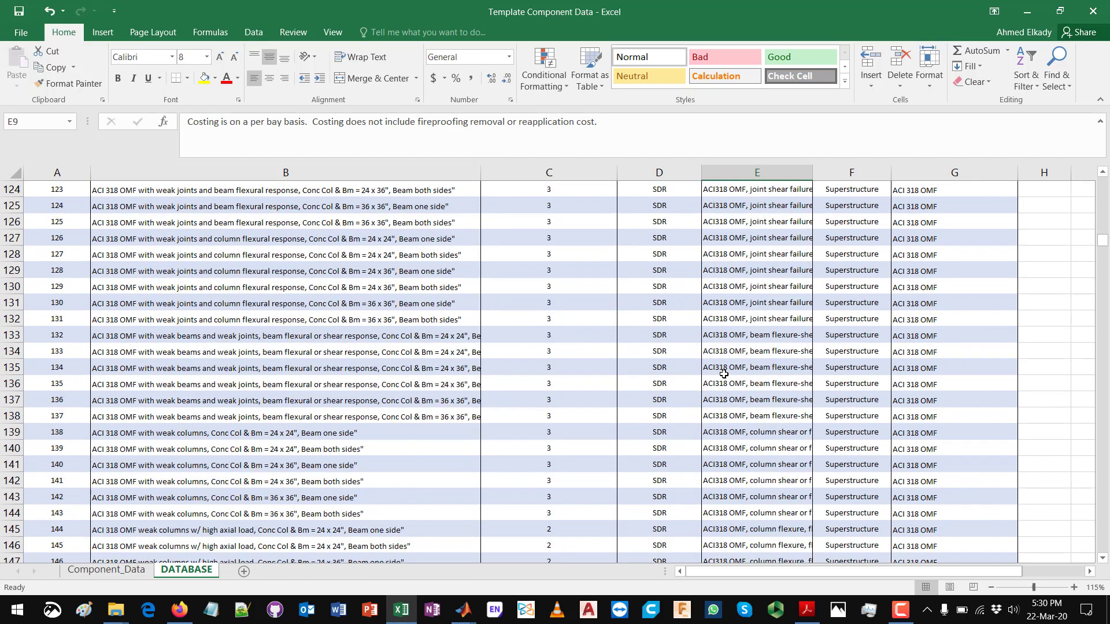
scroll(723, 374, "down", 20)
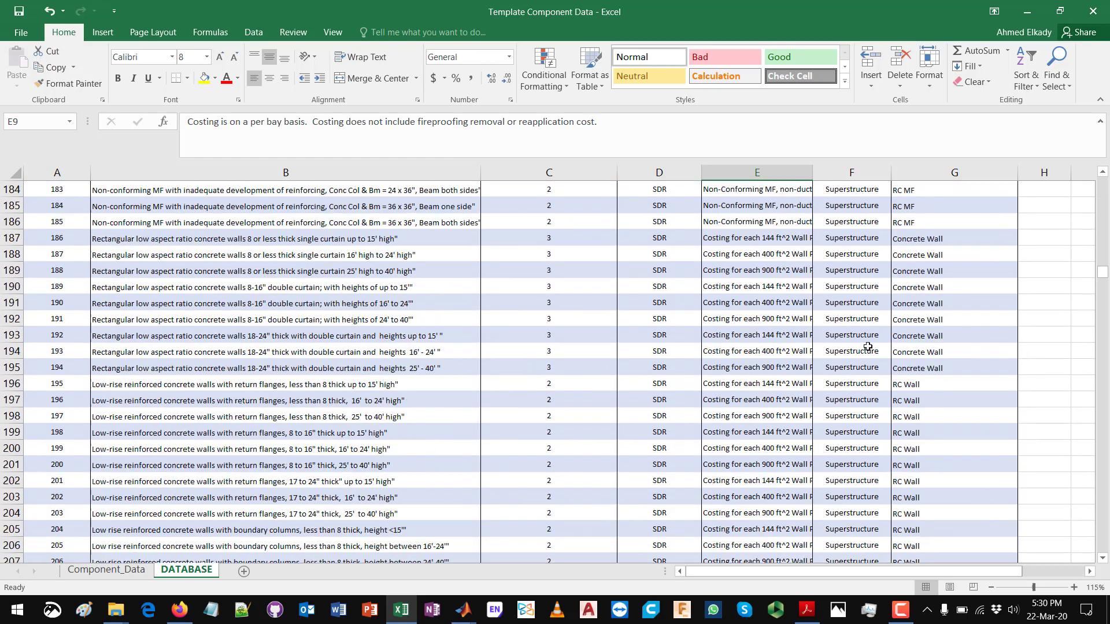
left_click(733, 324)
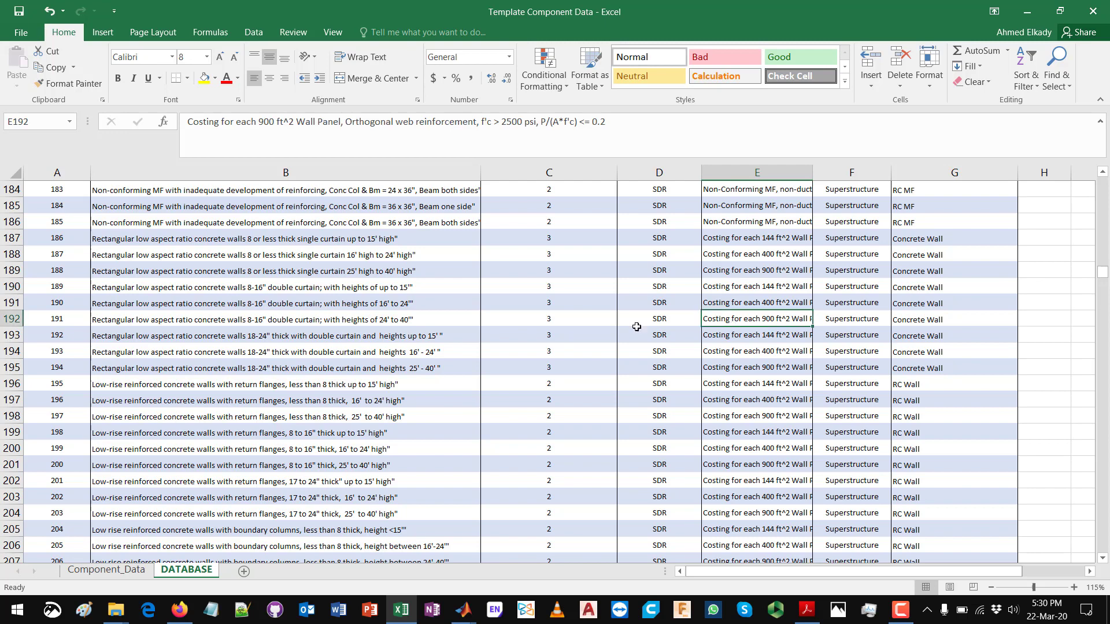
left_click(210, 321)
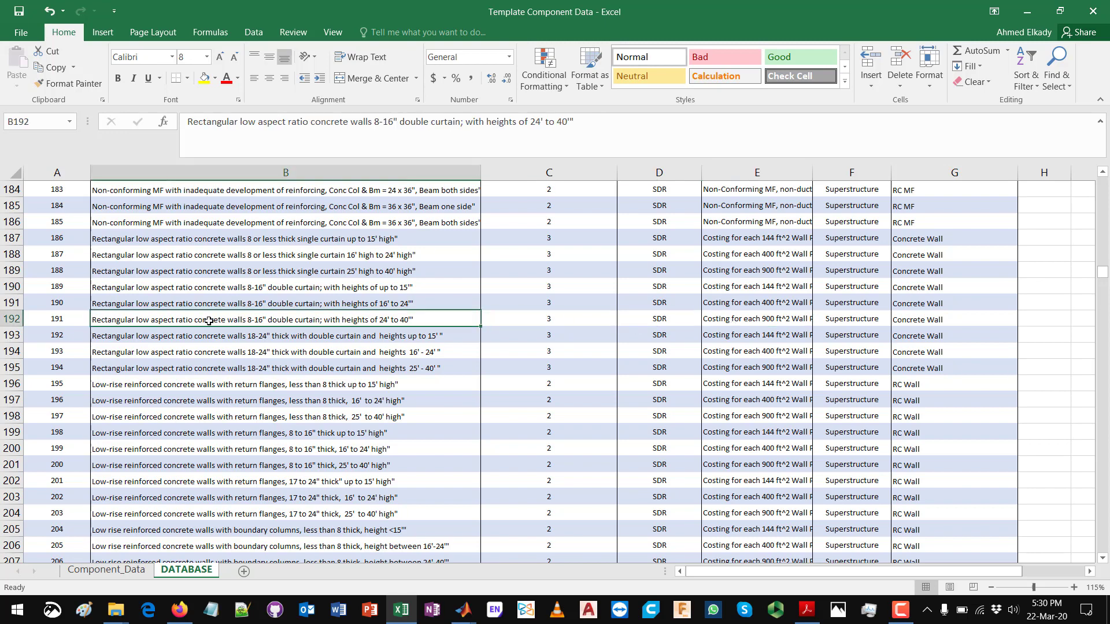
left_click(755, 321)
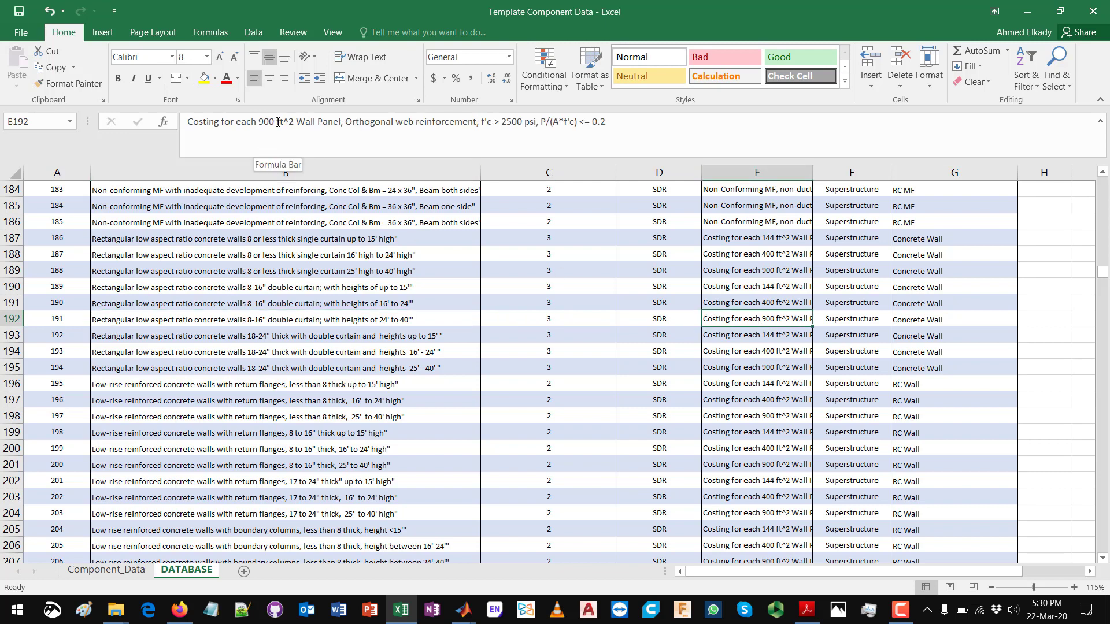
left_click_drag(277, 122, 295, 123)
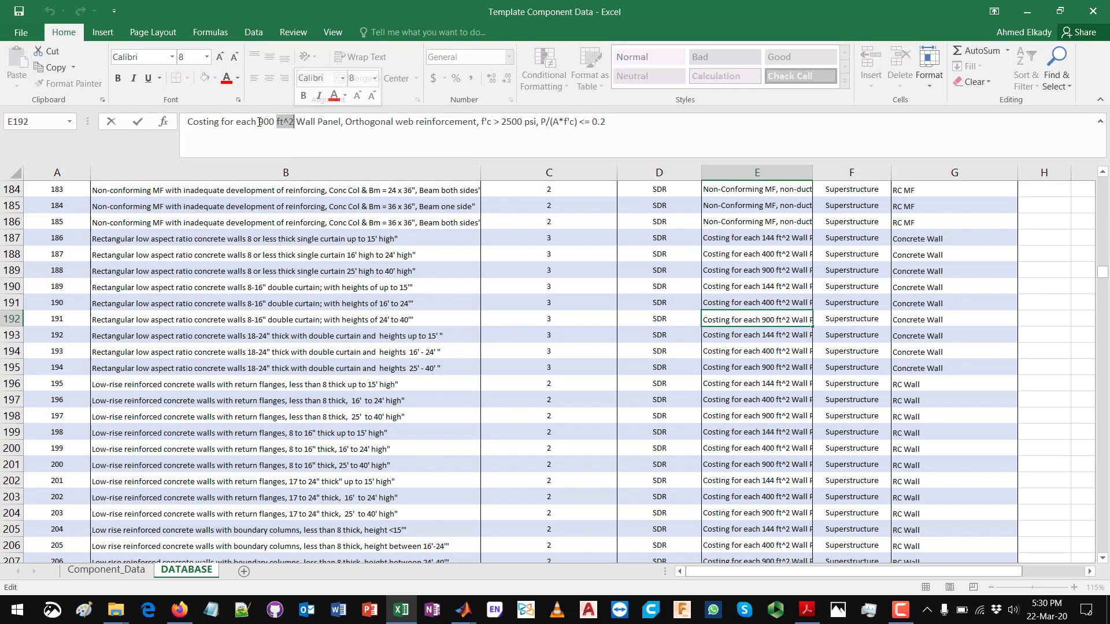
left_click_drag(258, 122, 293, 123)
left_click(294, 122)
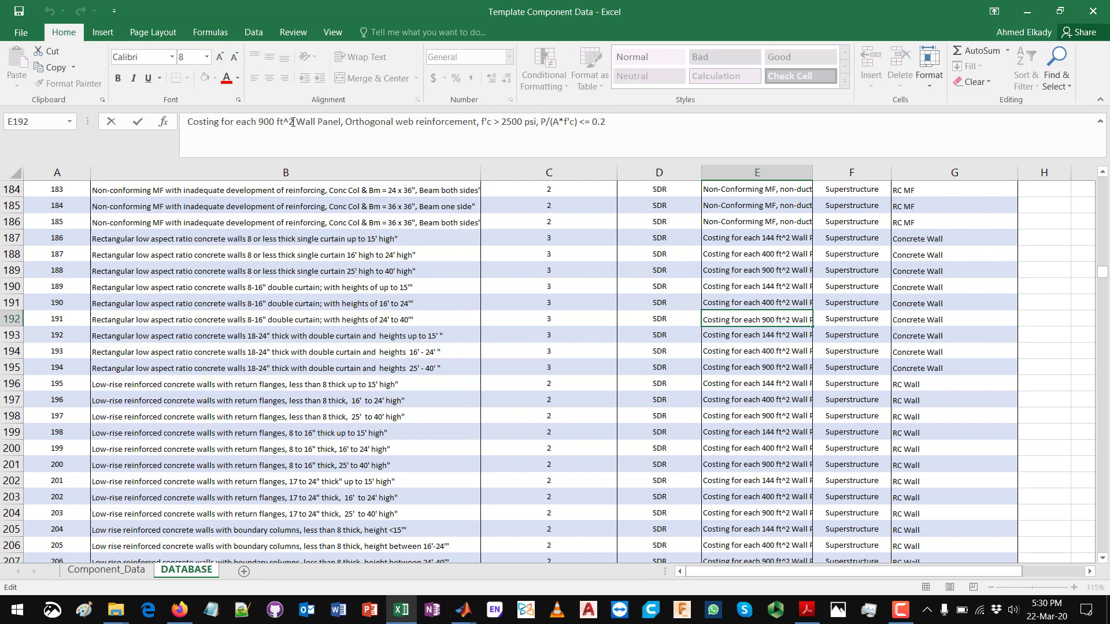
Step: Examine the cost units of the DATABASE entries from the low-rise concrete walls through the glass storefronts, and return to the header row
left_click(415, 401)
scroll(415, 401, "down", 3)
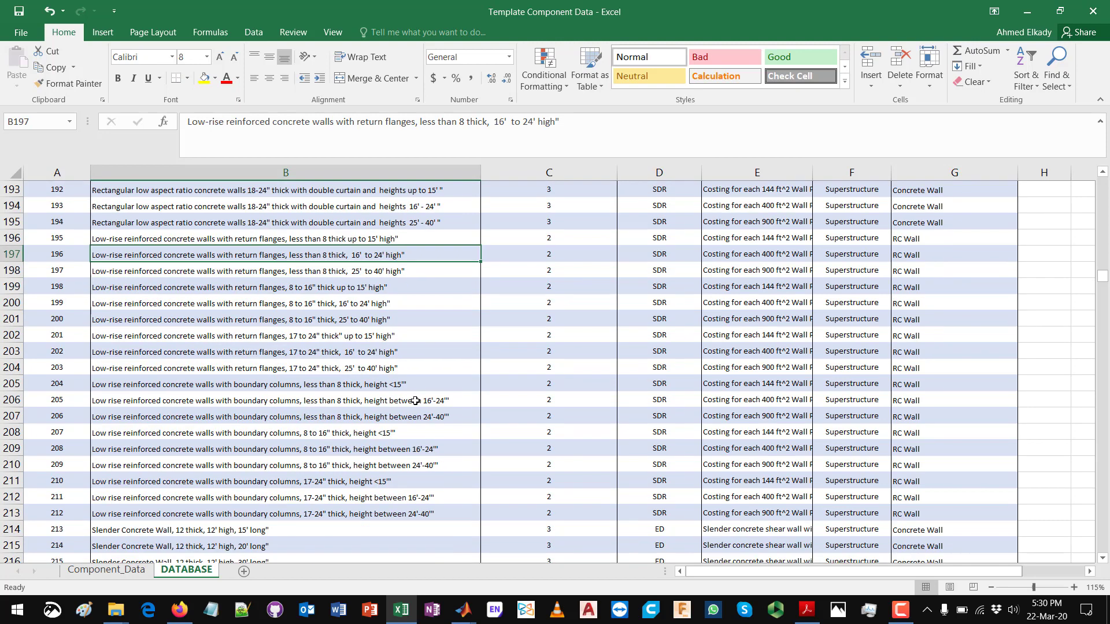
scroll(416, 401, "down", 3)
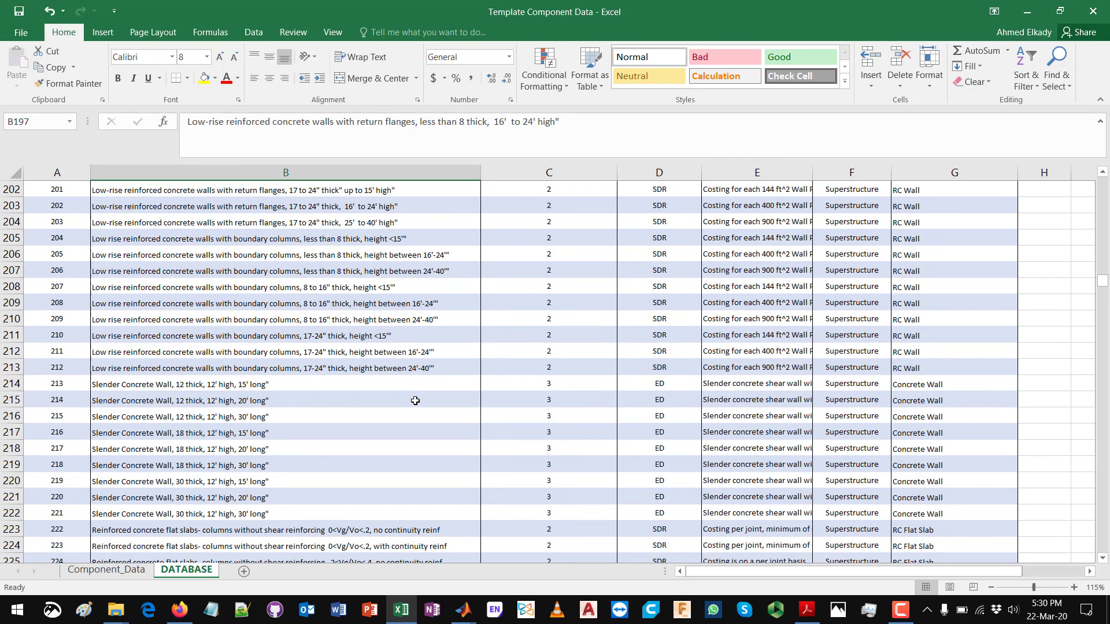
scroll(415, 401, "down", 7)
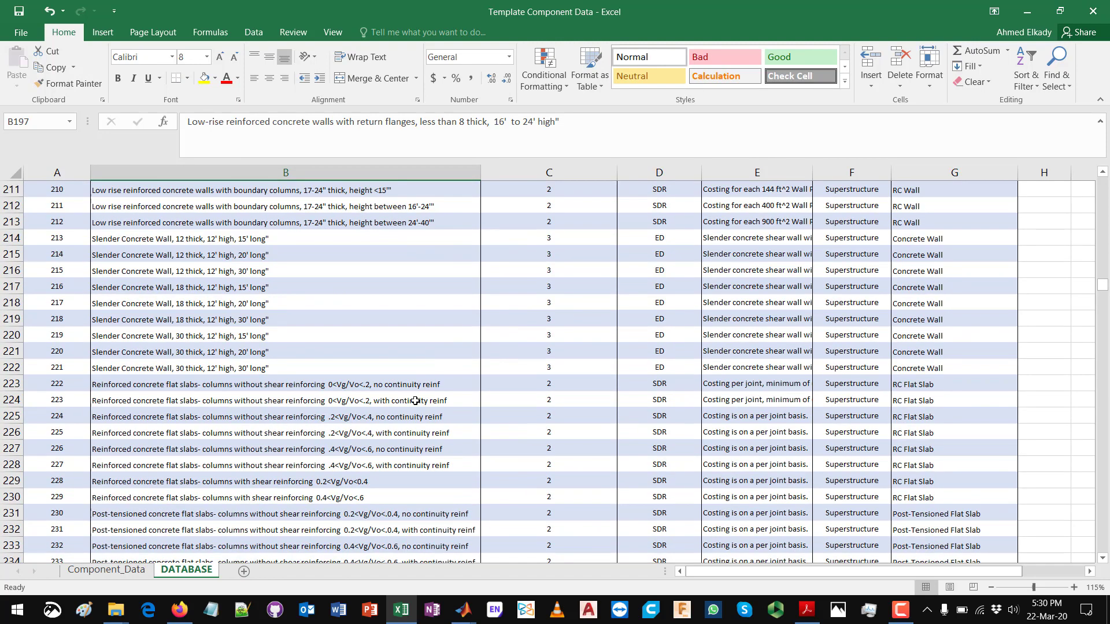
scroll(415, 401, "down", 7)
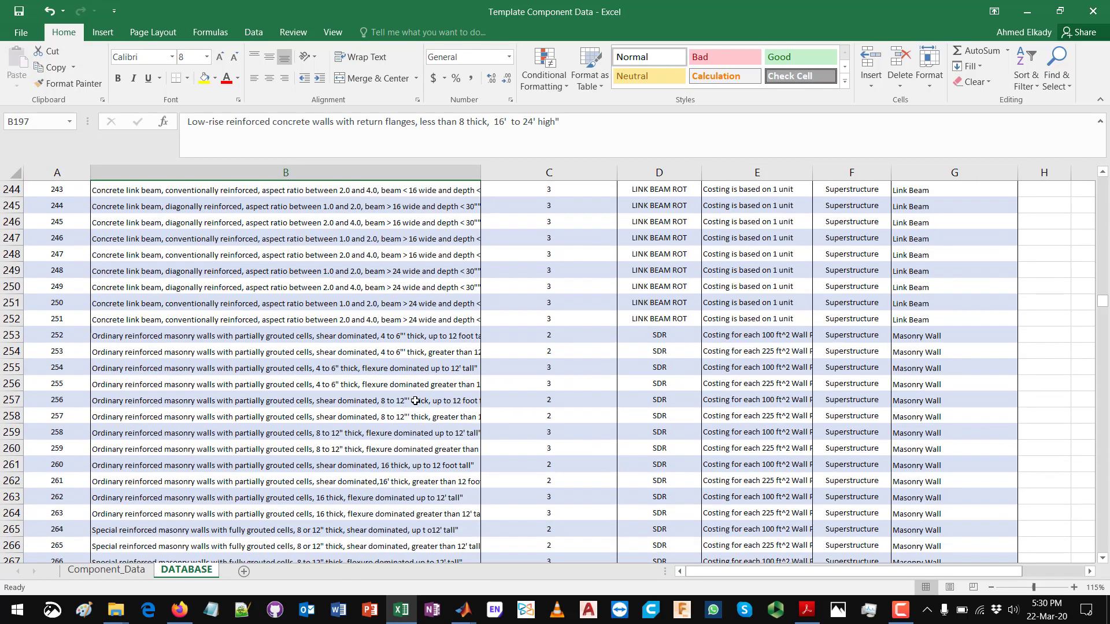
scroll(415, 401, "down", 7)
left_click(773, 395)
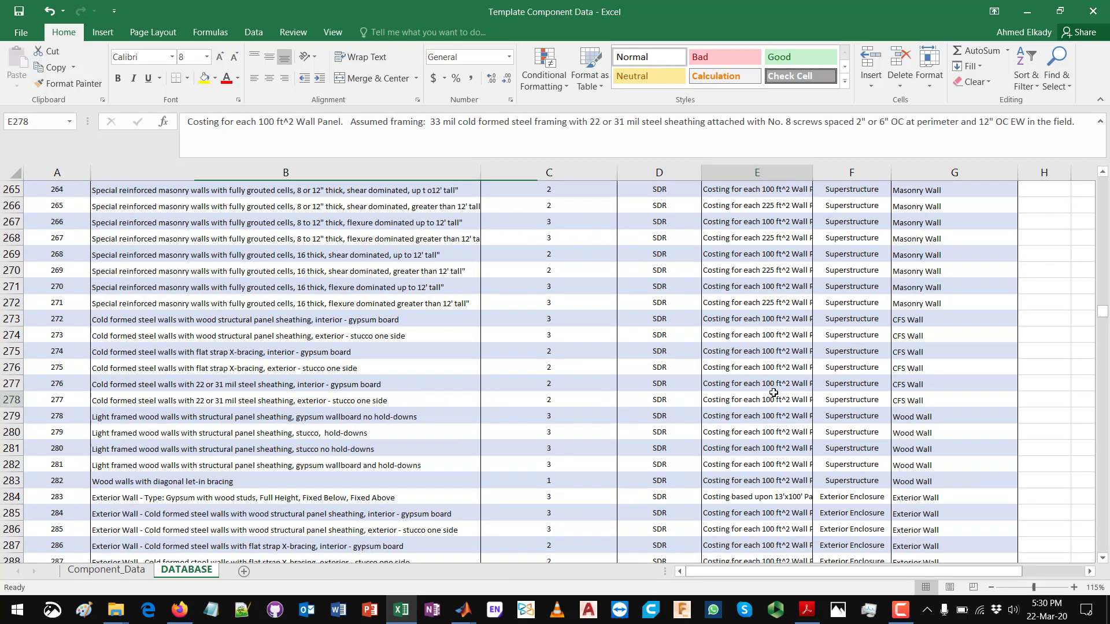
scroll(770, 405, "down", 4)
scroll(767, 432, "down", 13)
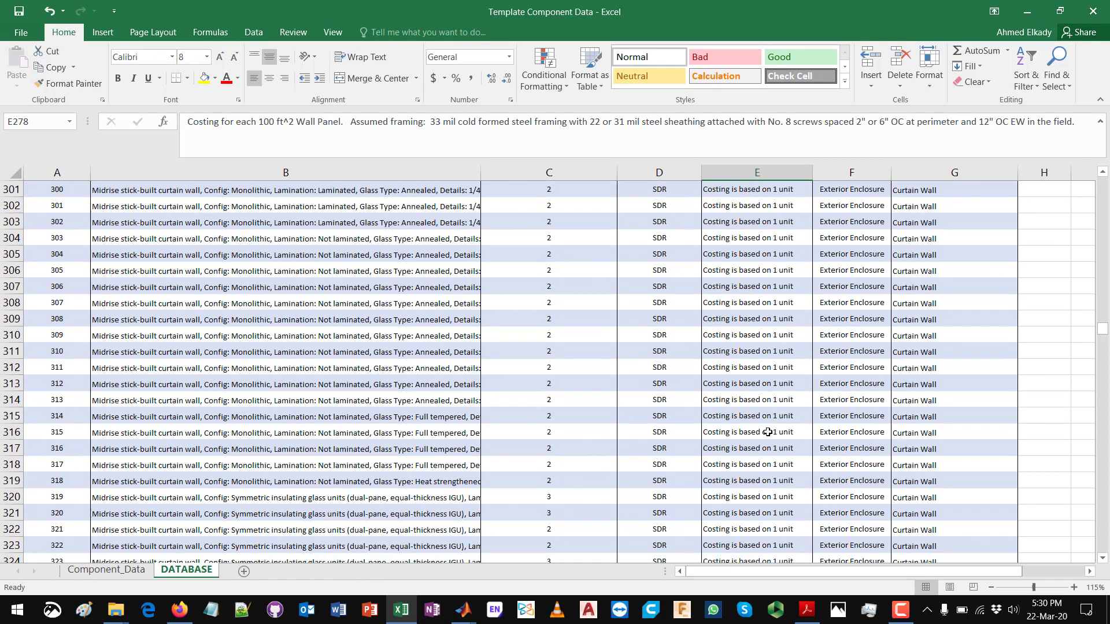
scroll(768, 433, "down", 4)
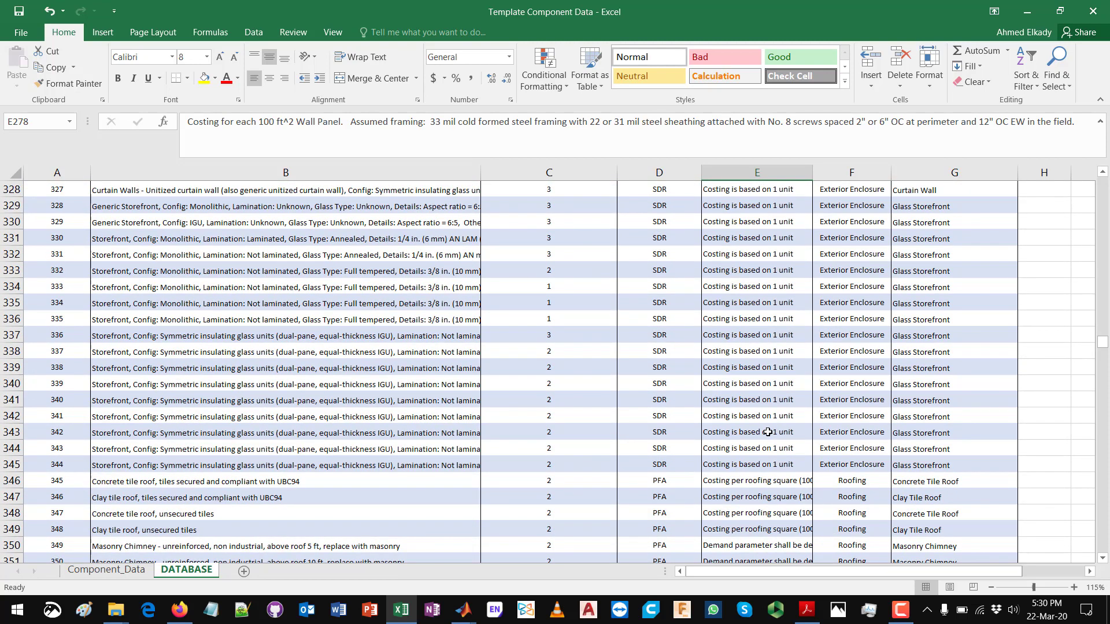
left_click(750, 370)
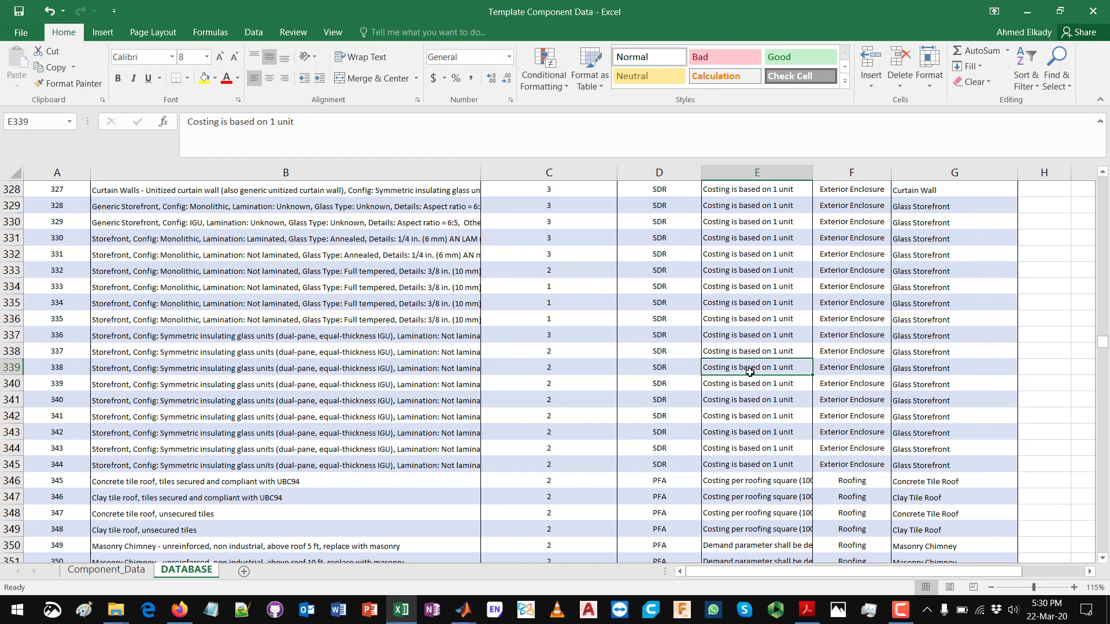
key("ctrl+Up")
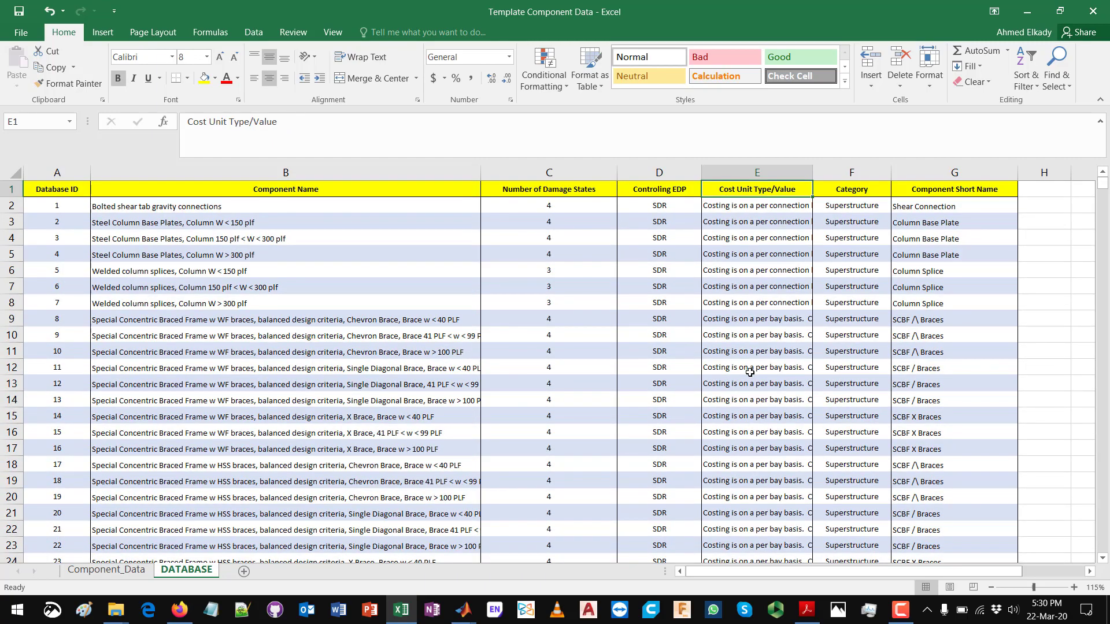
Step: Compare the Component ID entries in A2:A17 of the Component_Data sheet with the Database ID column of the DATABASE sheet
left_click(99, 569)
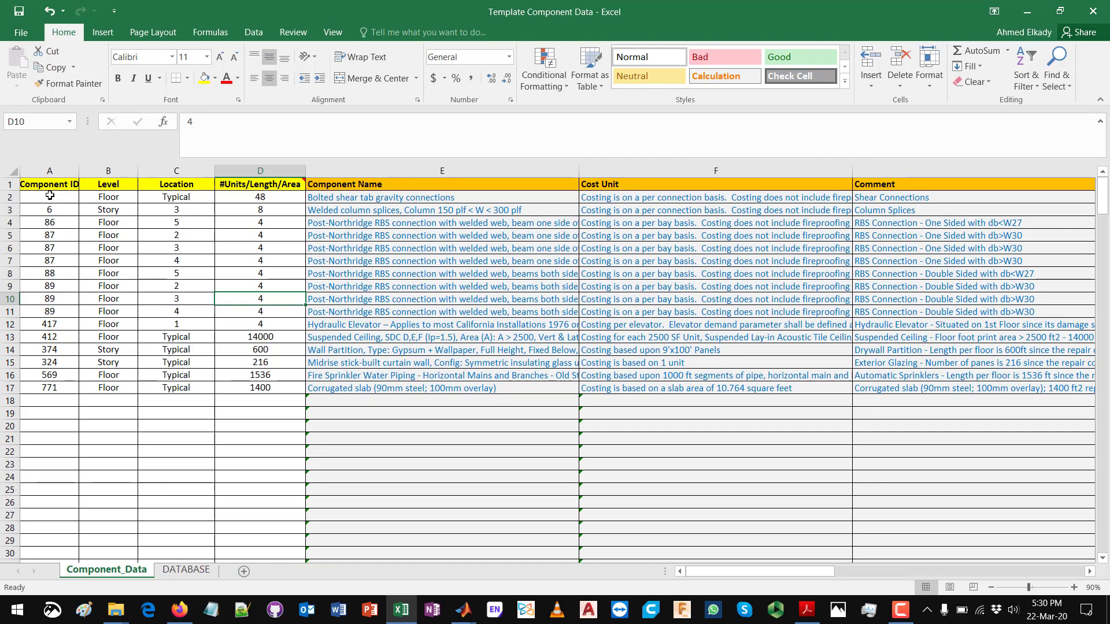
left_click_drag(49, 199, 47, 387)
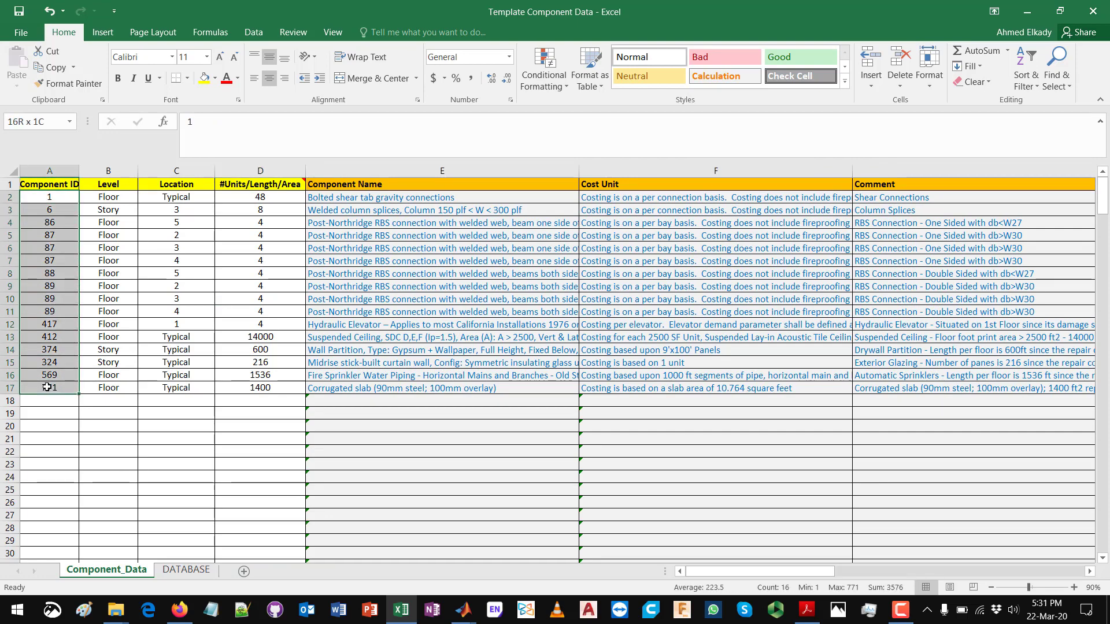
left_click(51, 199)
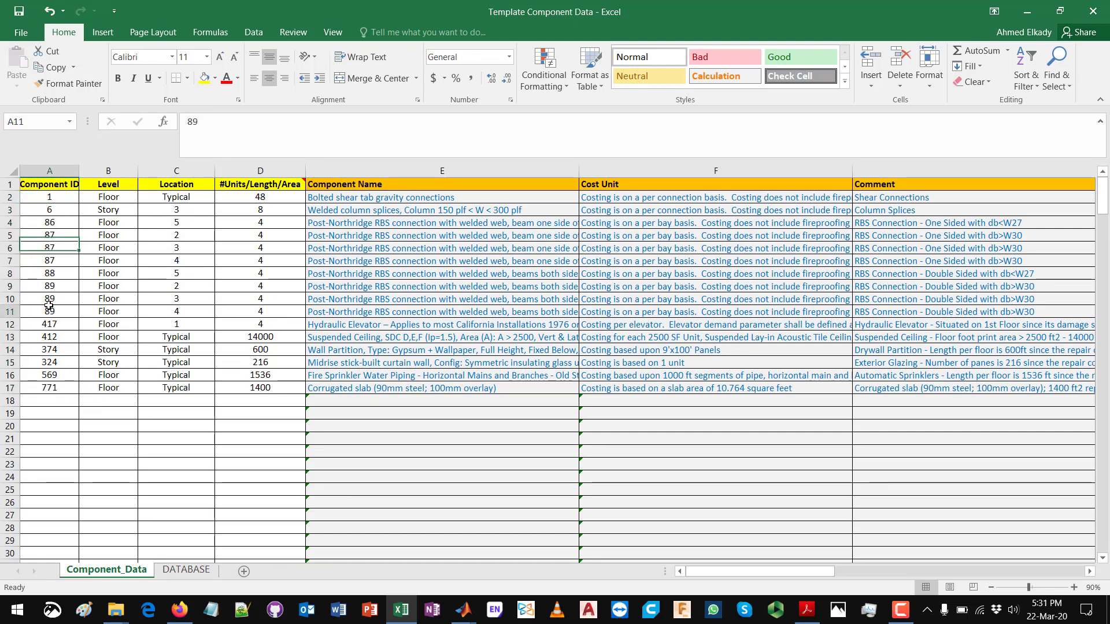
left_click(186, 570)
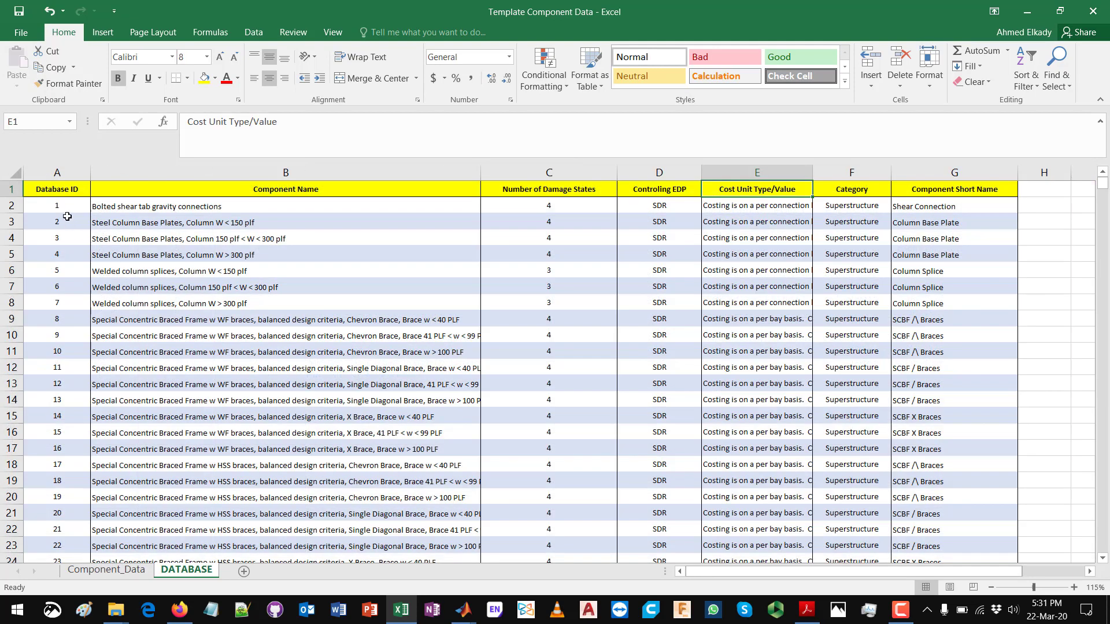
left_click_drag(60, 206, 59, 416)
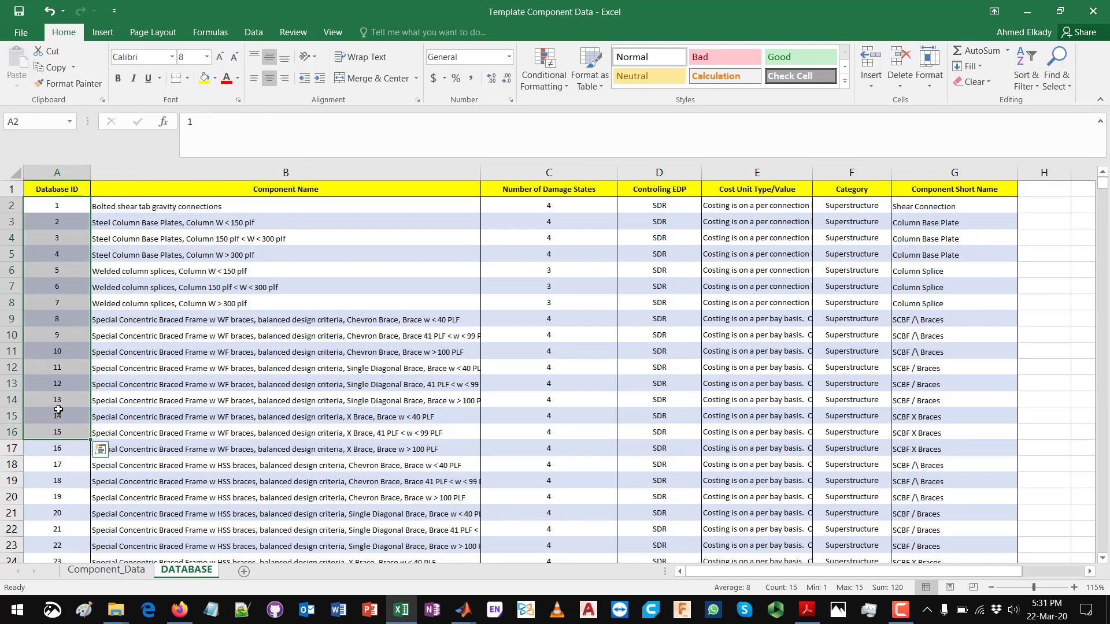
left_click(58, 416)
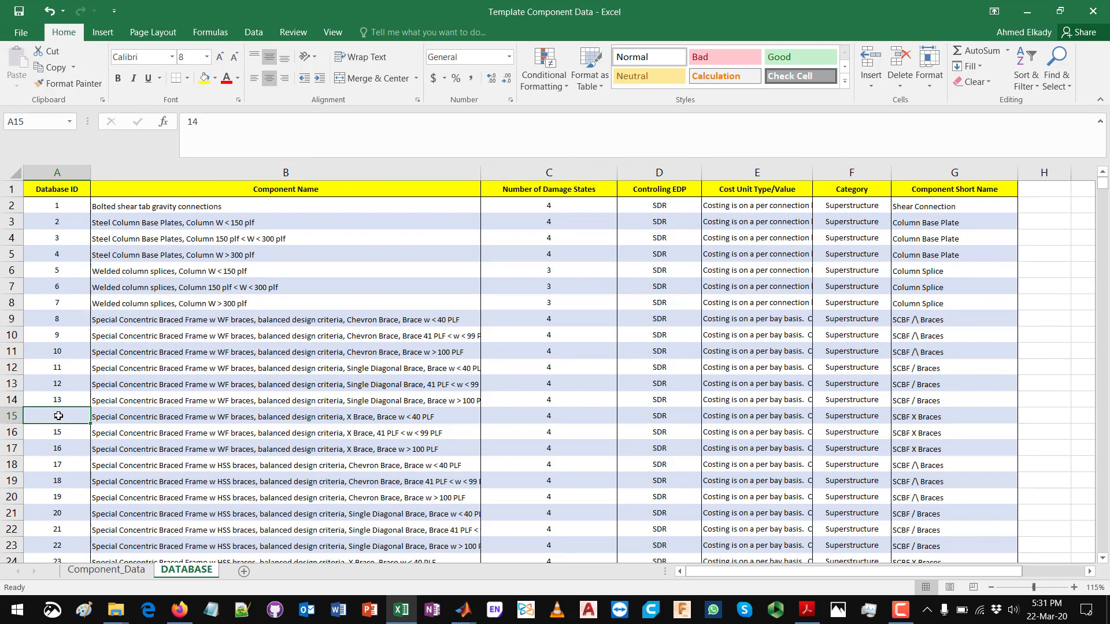
Step: Add a component with ID 312 in cell A18 of the Component_Data sheet
left_click(122, 574)
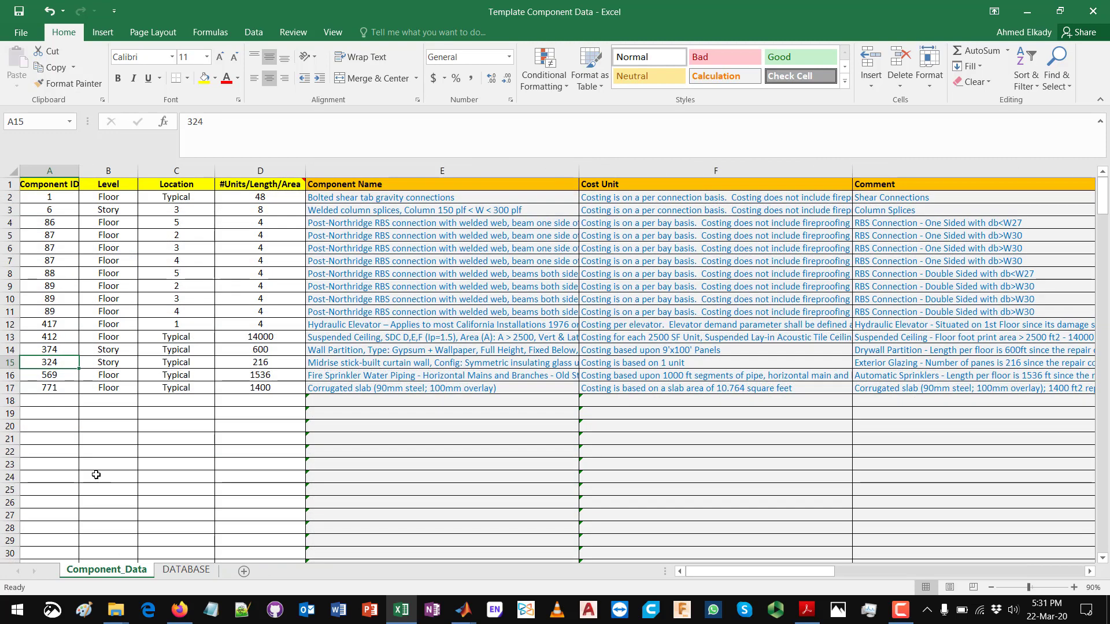
left_click(65, 402)
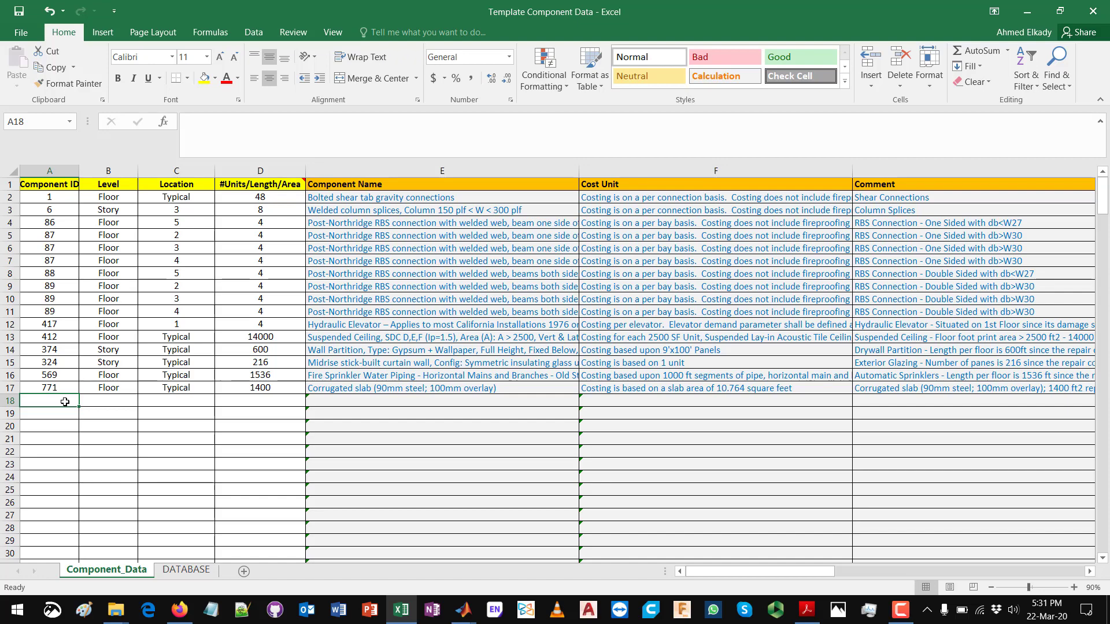
type("312")
key("Return")
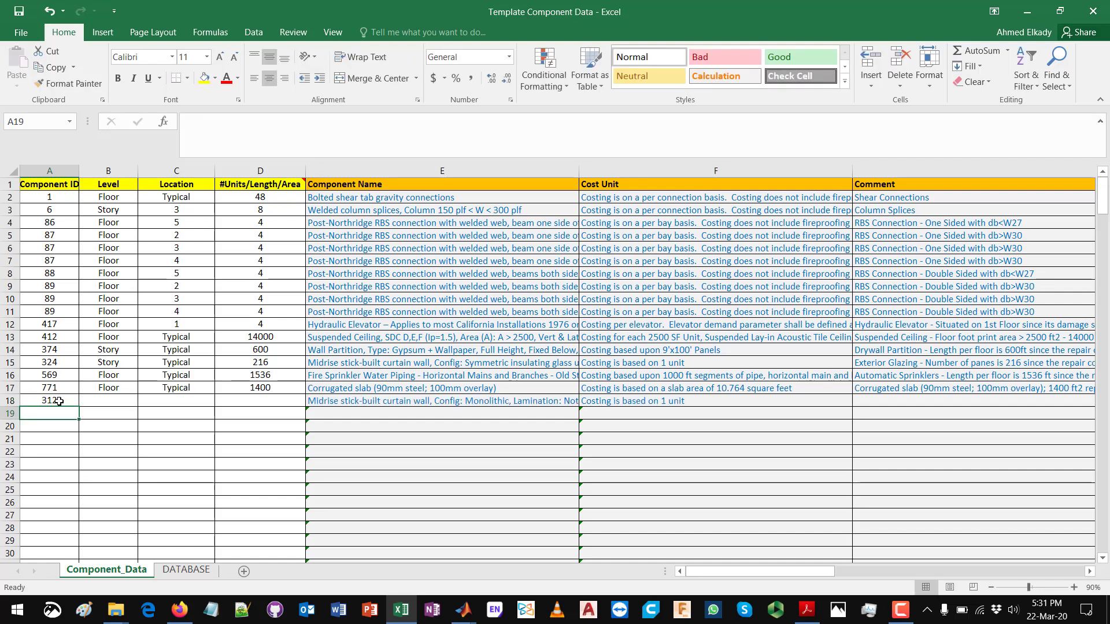
left_click(65, 401)
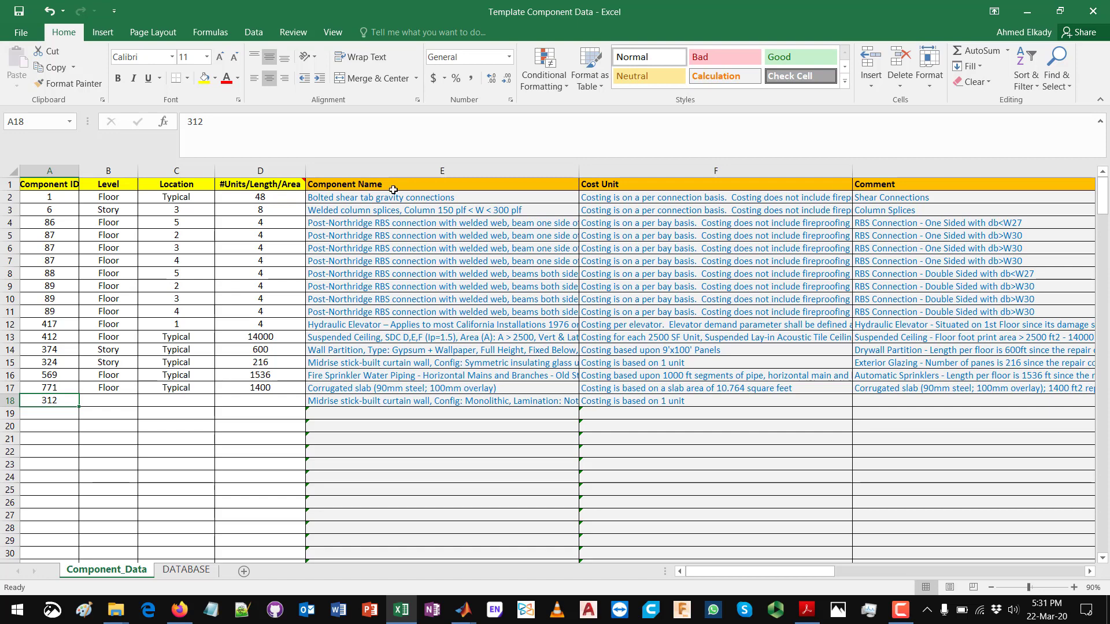
Step: Inspect the Component Name and Cost Unit columns and the lookup formulas in E18 and F18 that depend on the Component ID
left_click_drag(394, 199, 741, 516)
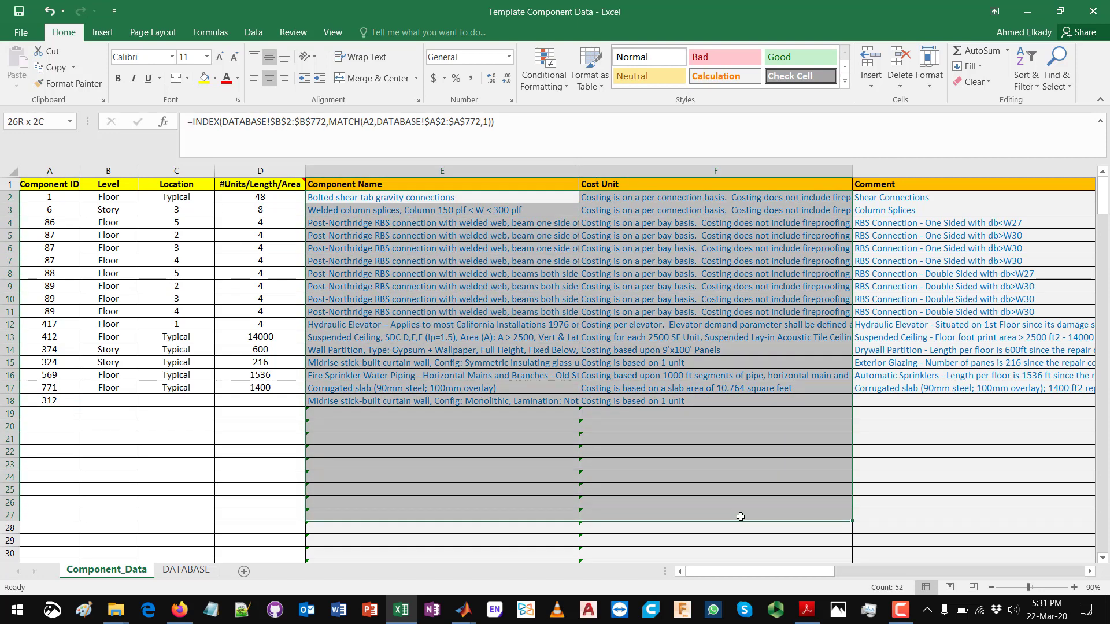
left_click(694, 426)
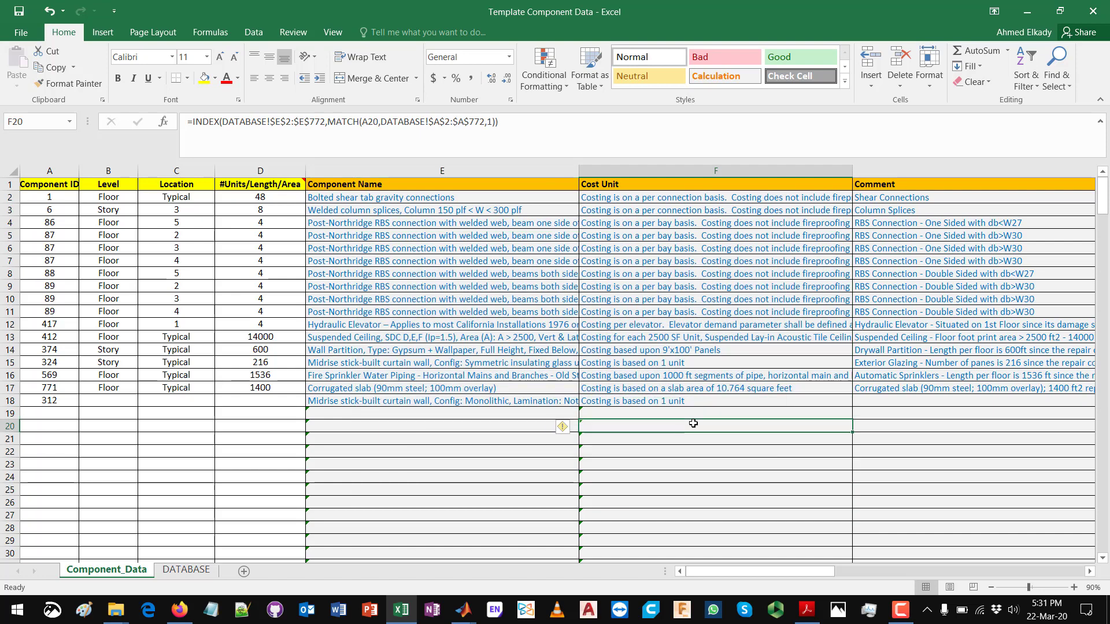
left_click(417, 402)
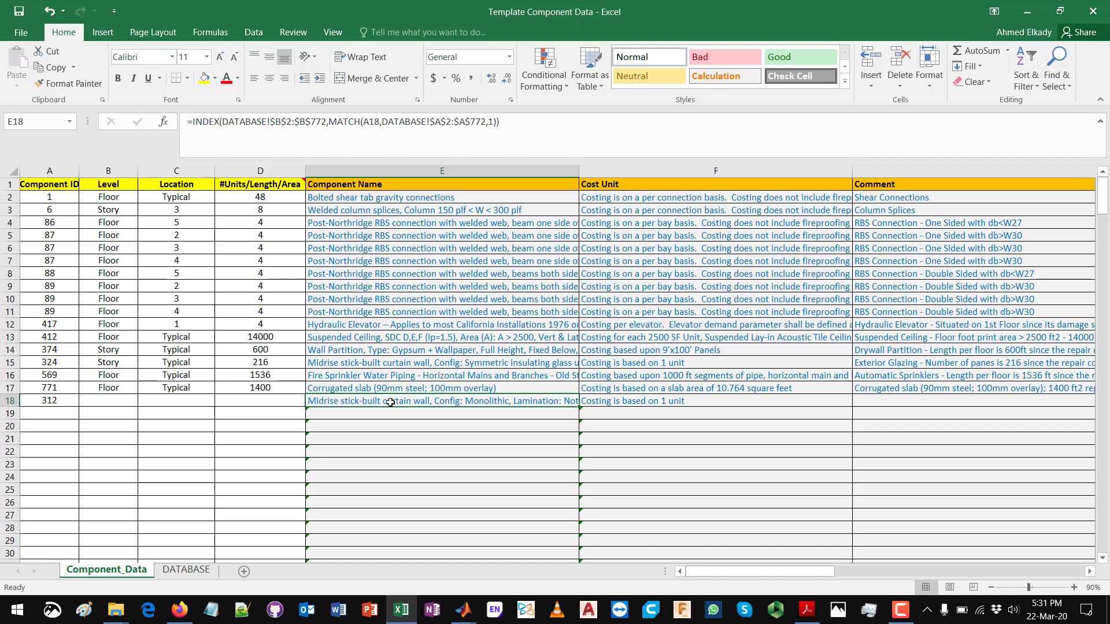
left_click(630, 403)
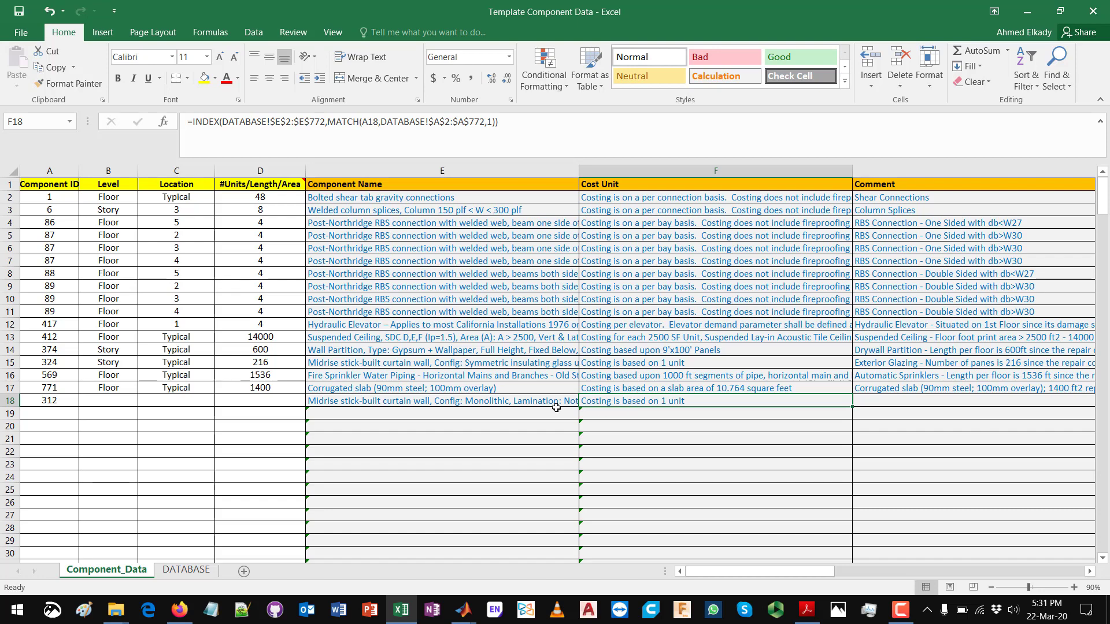
left_click(48, 399)
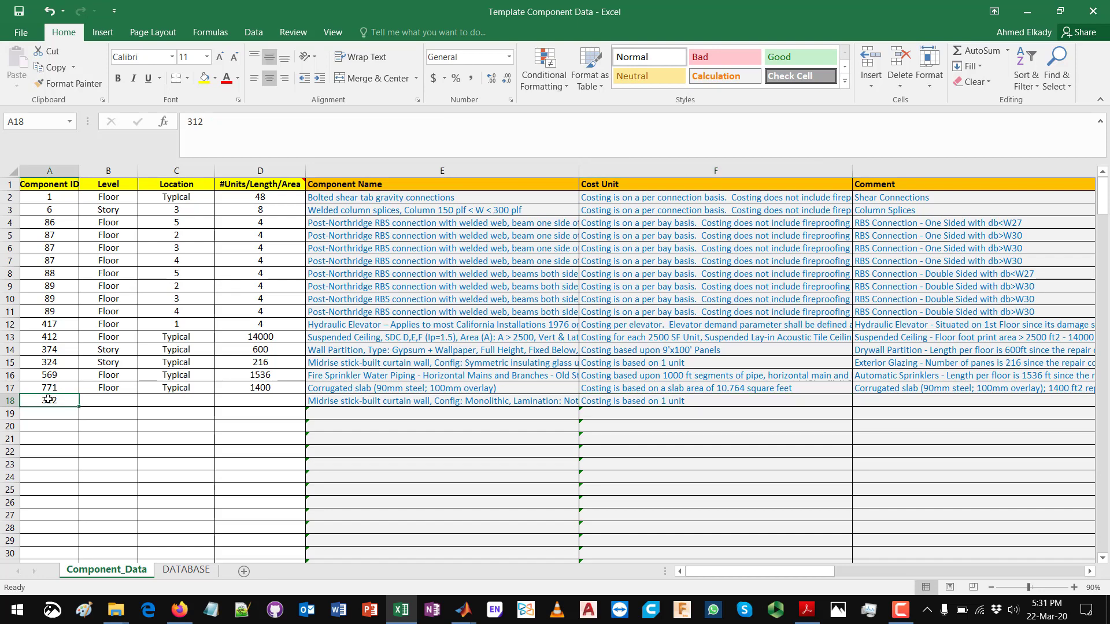
left_click(397, 405)
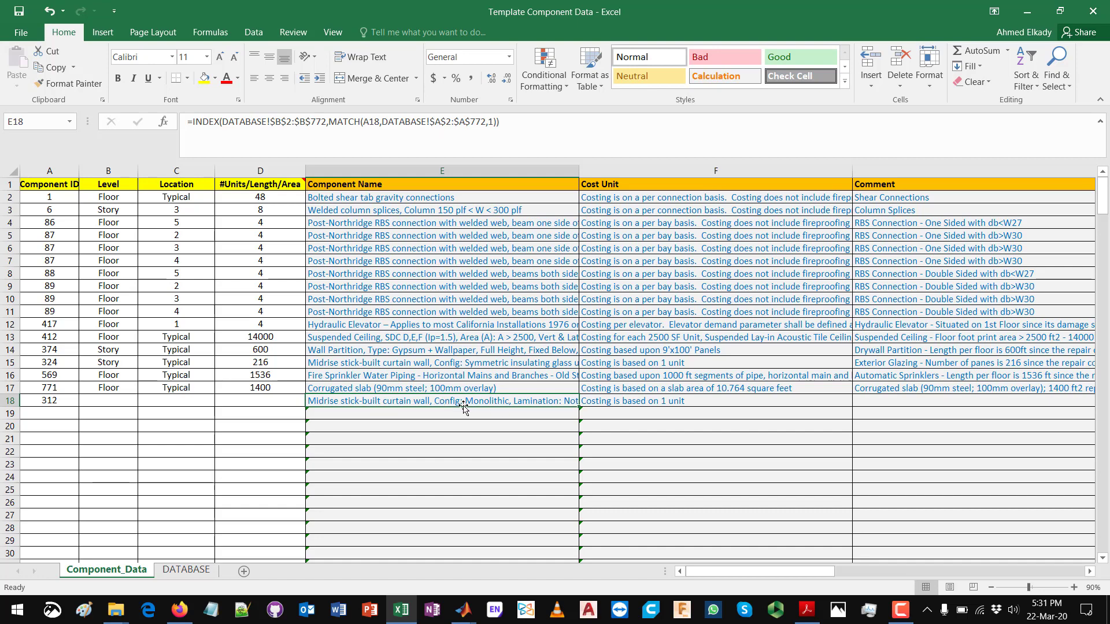
left_click(627, 406)
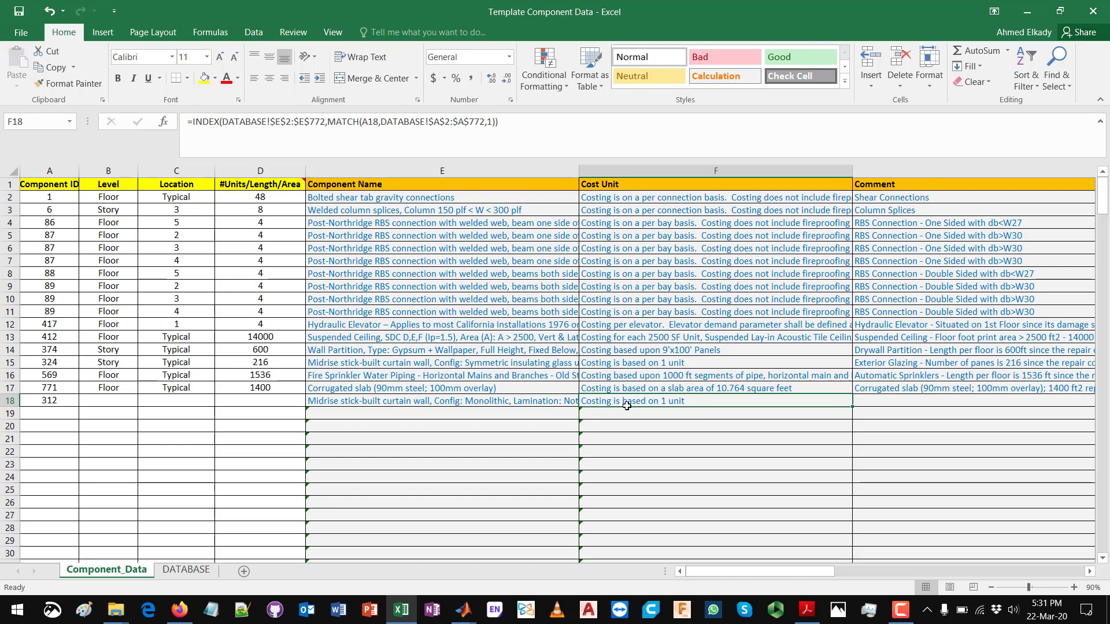
Step: Set the Level of component 312 in cell B18 to Story
left_click(75, 404)
left_click(130, 402)
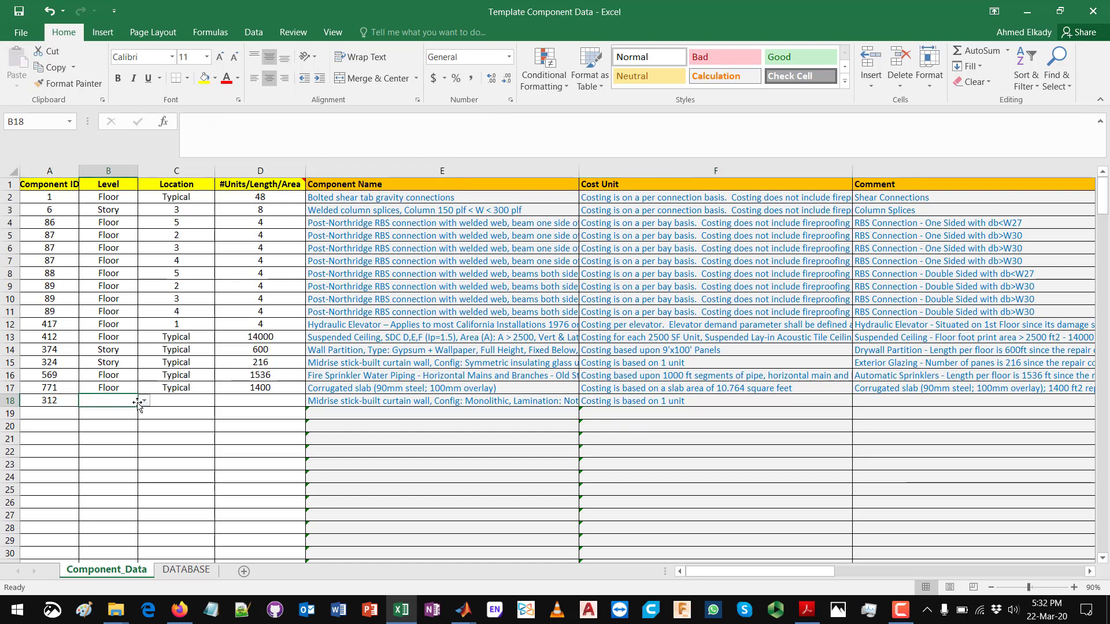
left_click(141, 403)
left_click(122, 412)
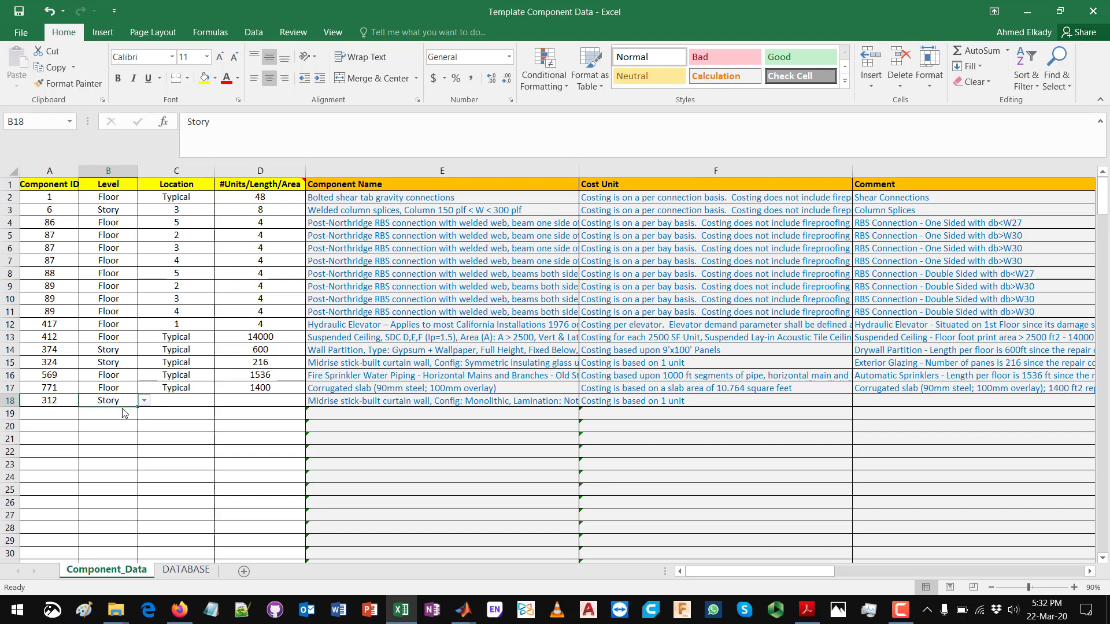
Step: Enter Typical as the Location of component 312 in cell C18
left_click(176, 404)
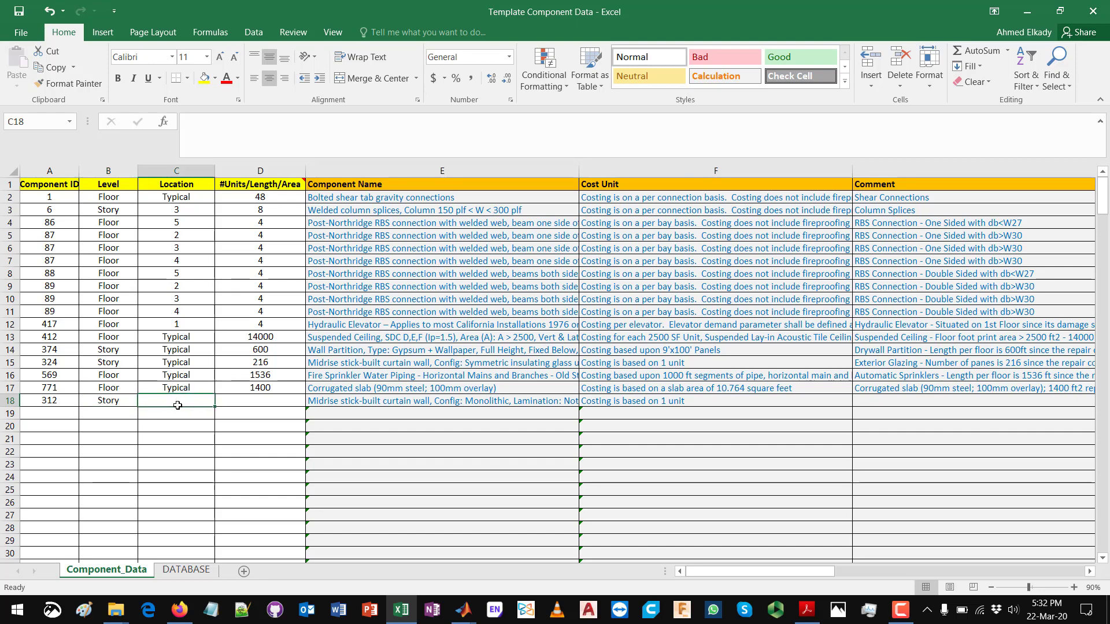
left_click(131, 403)
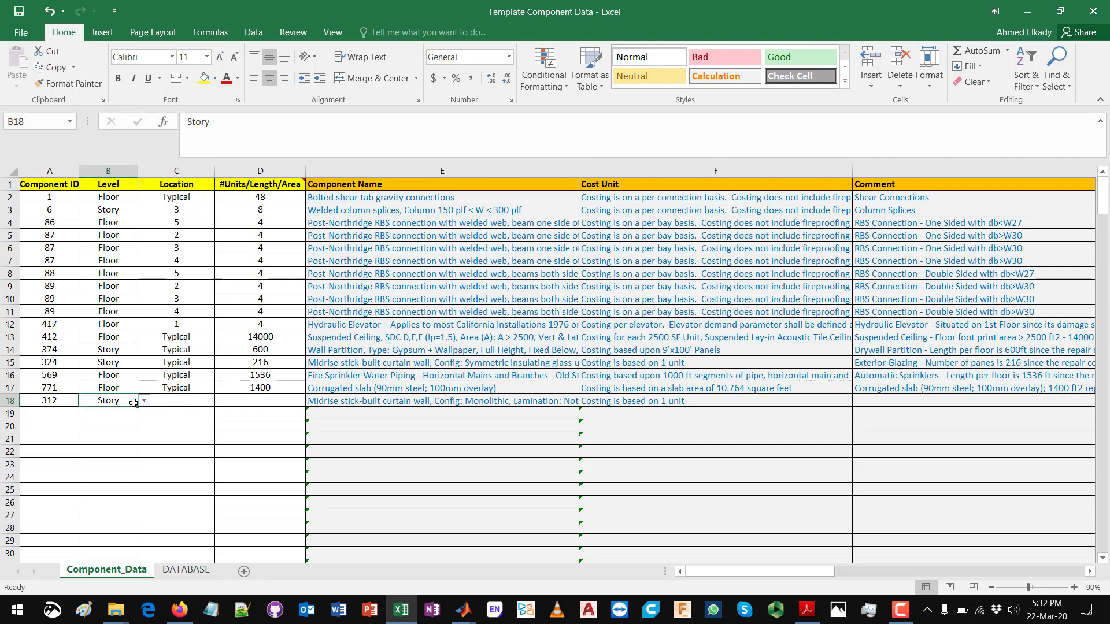
left_click(180, 404)
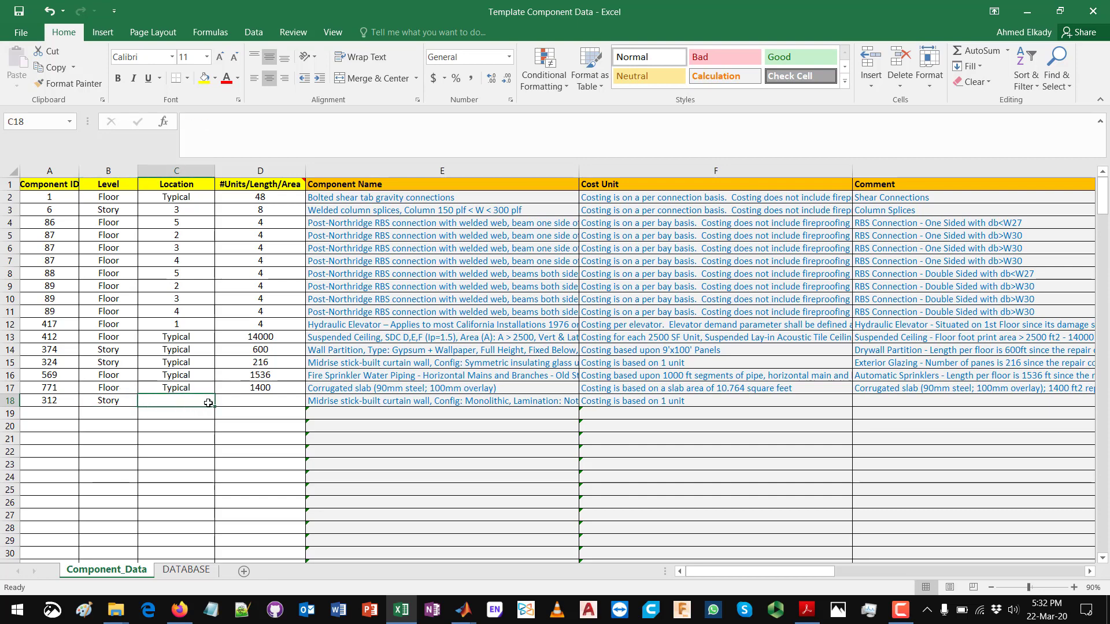
double_click(198, 398)
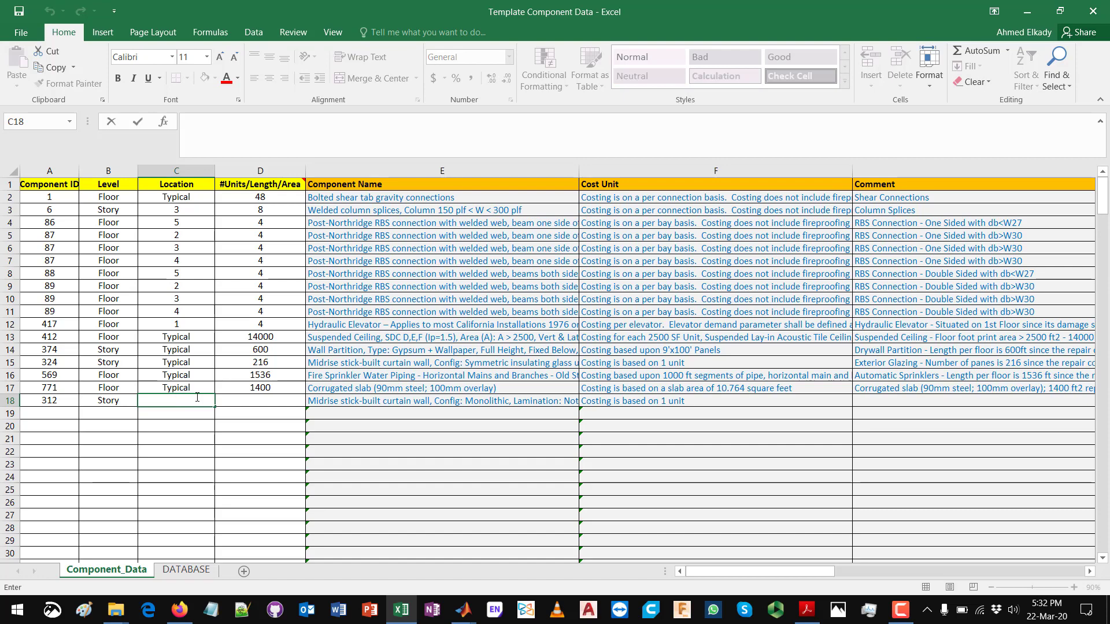
type("Typical")
key("Return")
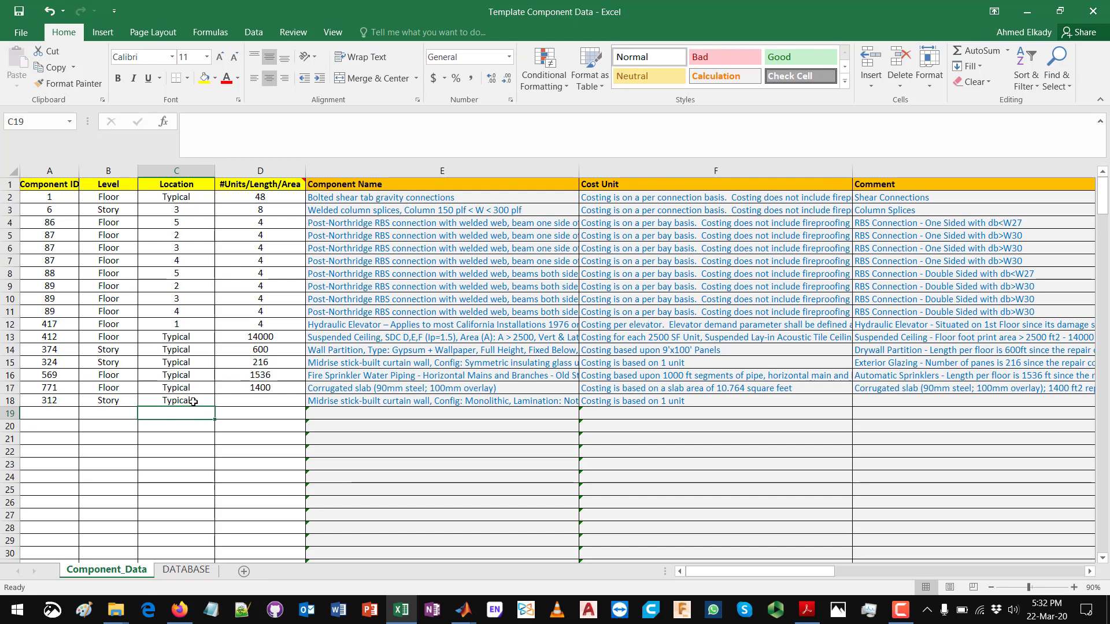
left_click(193, 401)
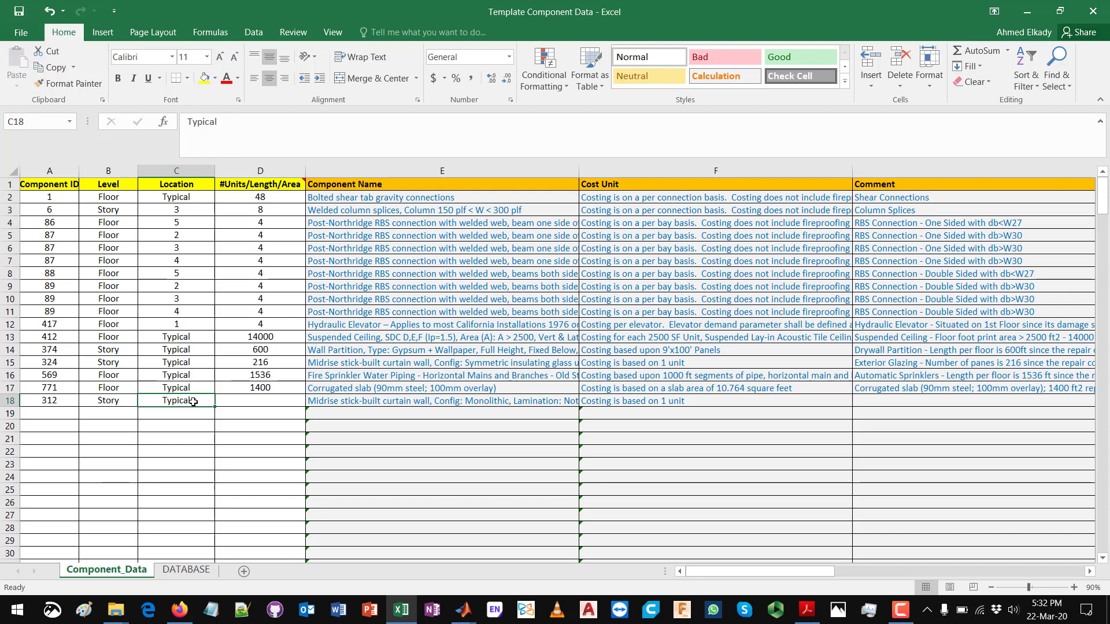
Step: Check the cost unit of component 312 and enter a quantity of 100 in cell D18
left_click(241, 401)
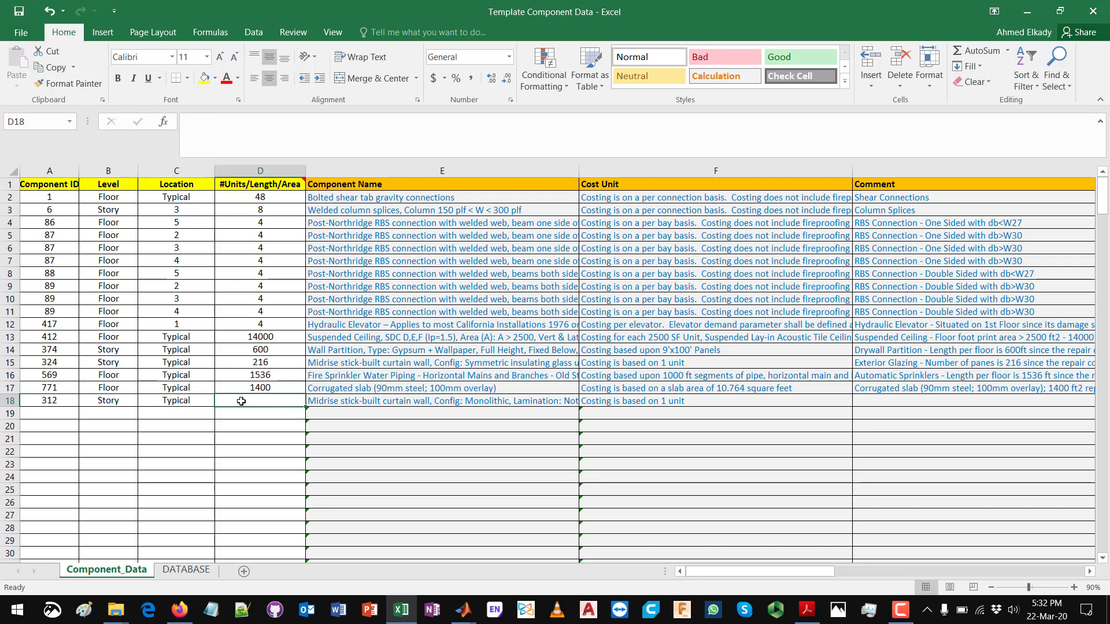
mouse_move(270, 182)
left_click(656, 406)
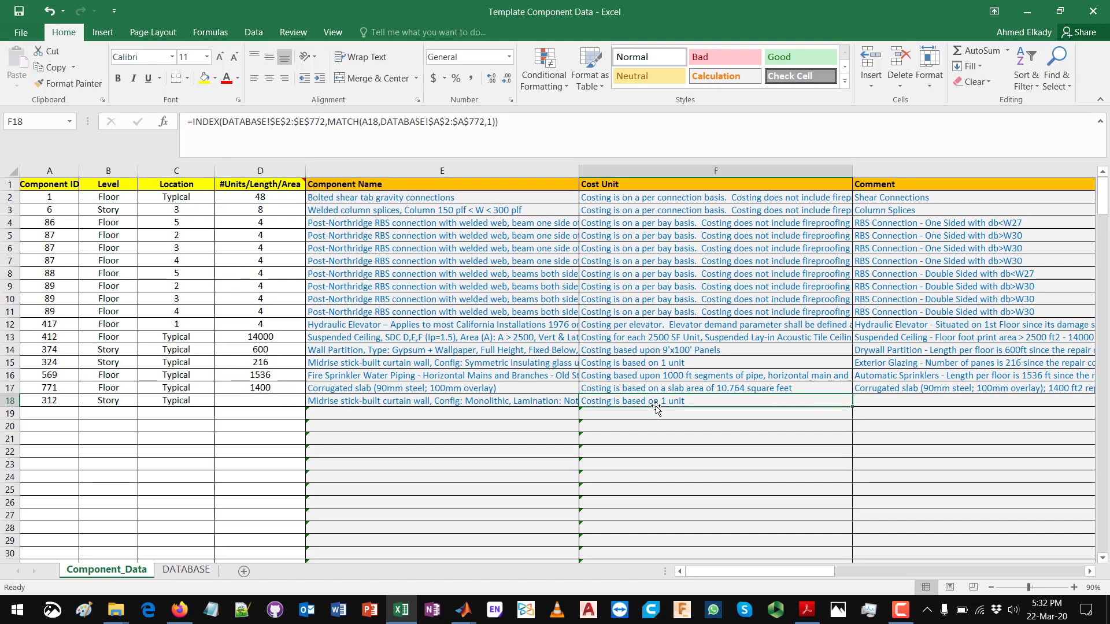
left_click(263, 401)
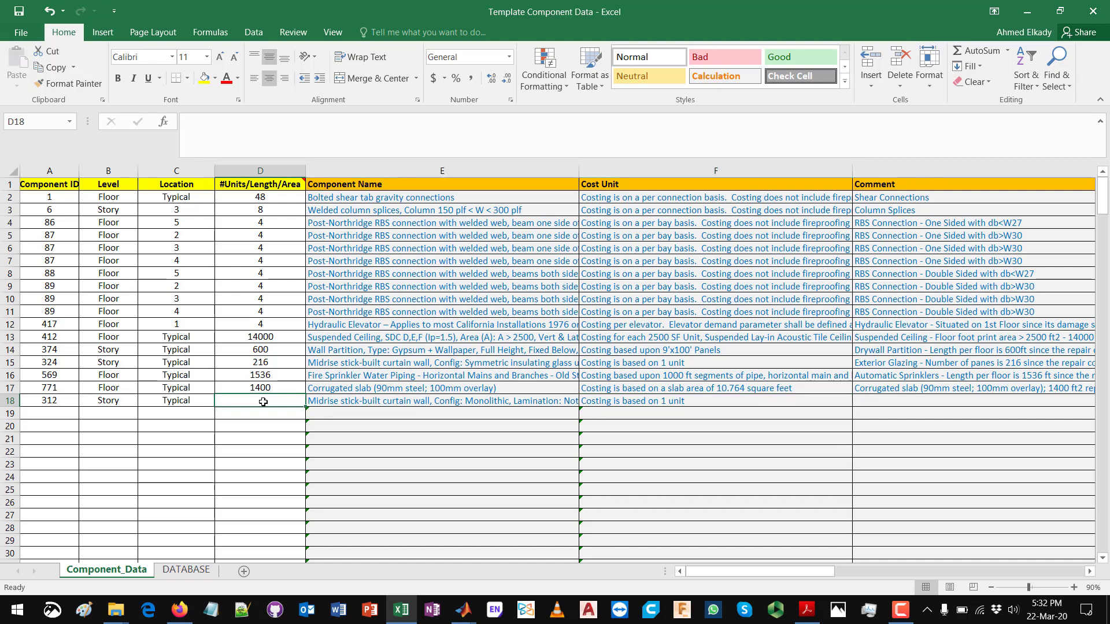
double_click(264, 401)
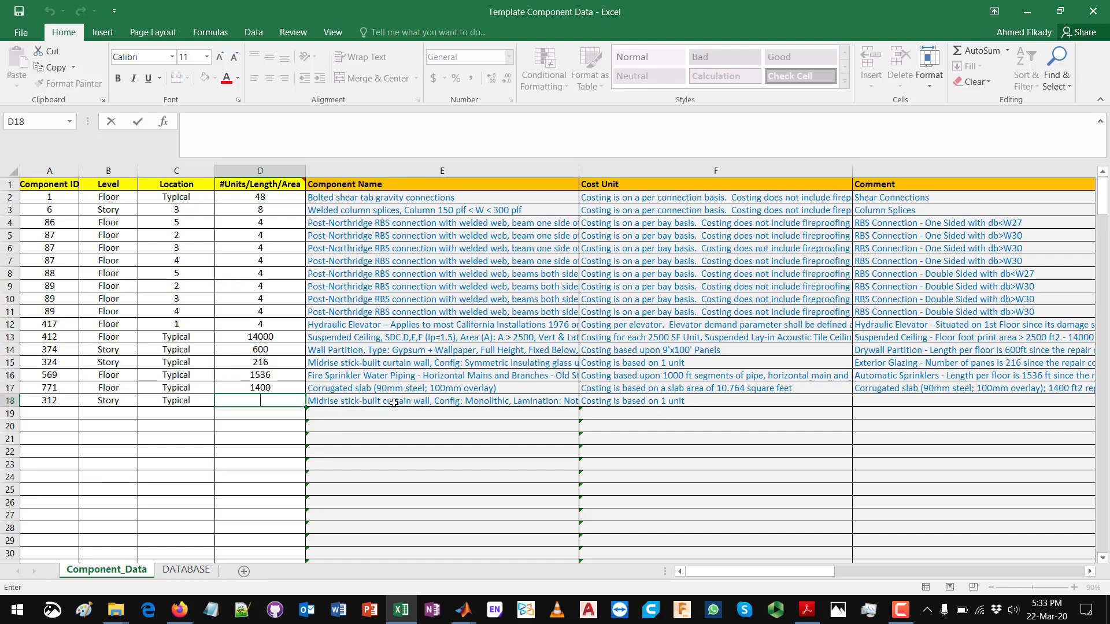
left_click(285, 398)
type("100")
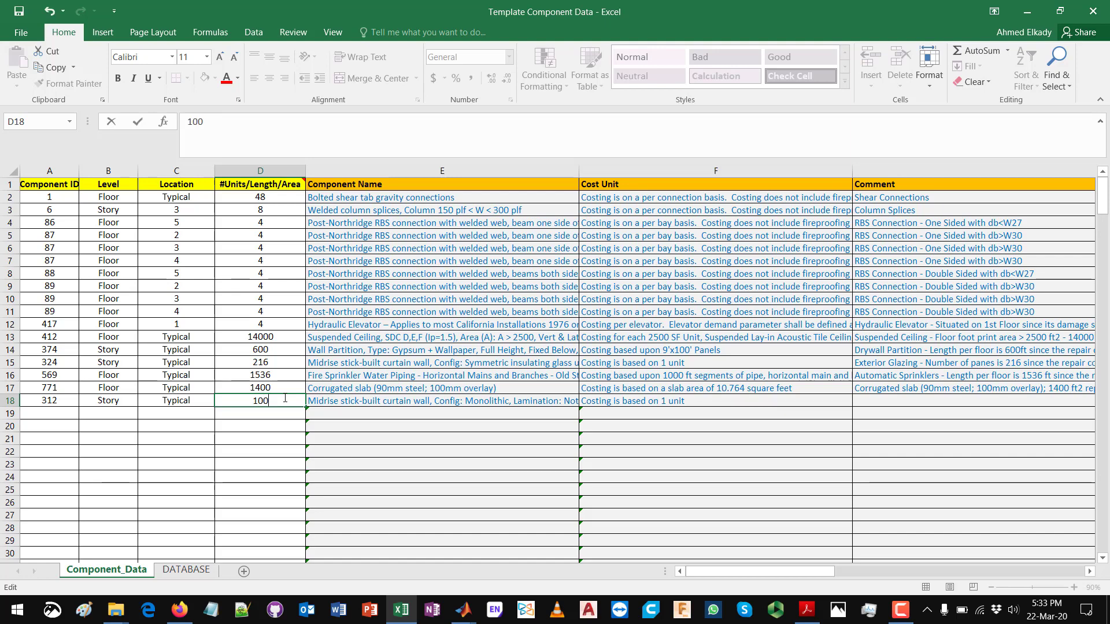
left_click(284, 425)
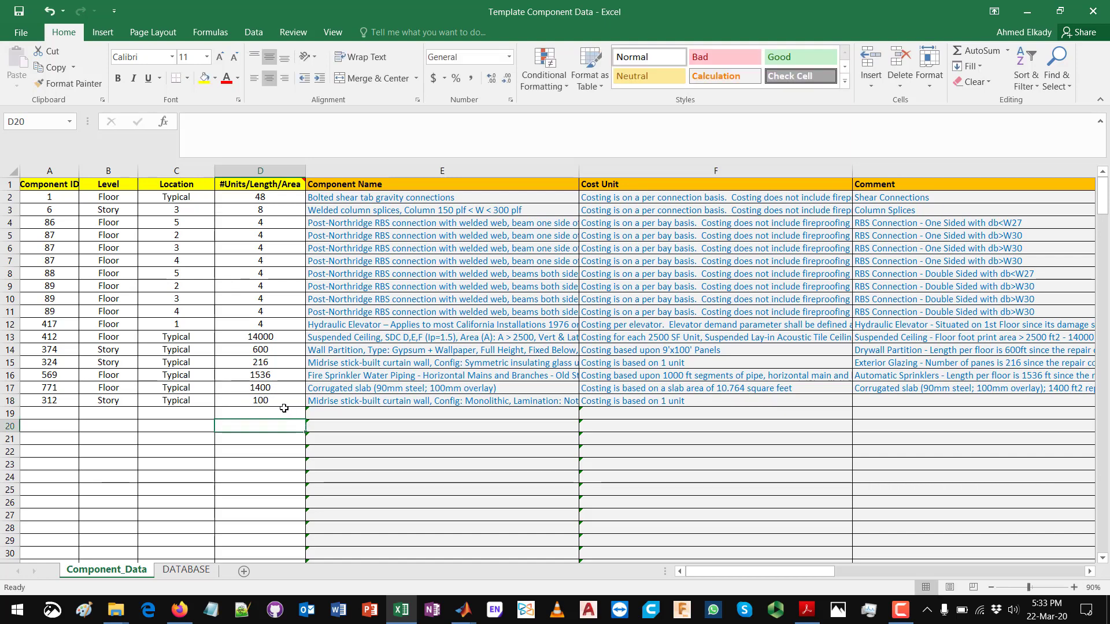
left_click(277, 402)
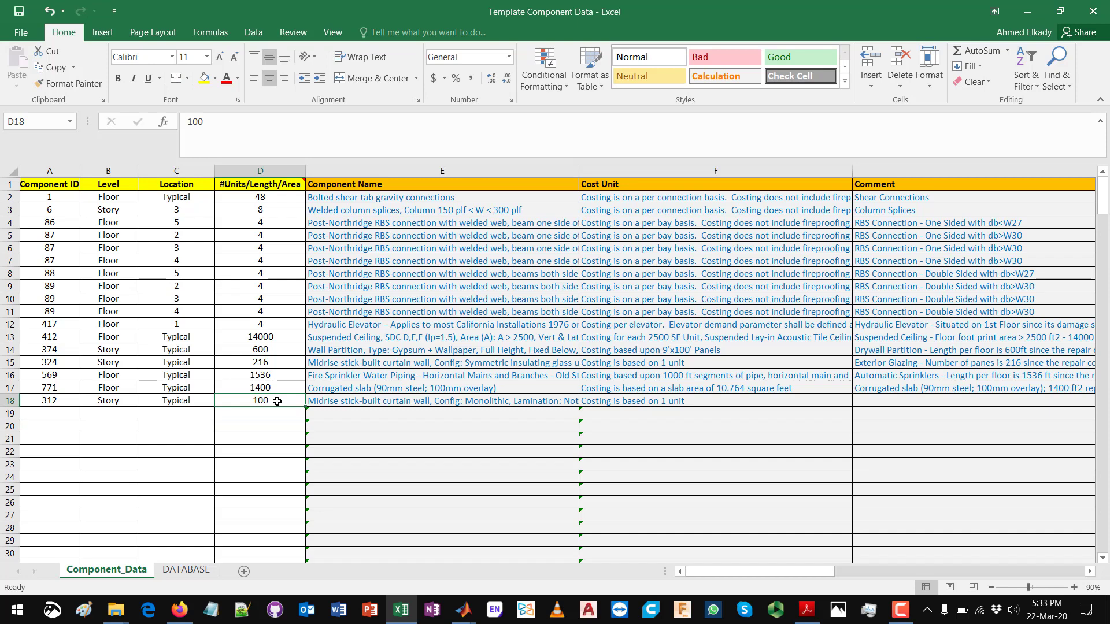
Step: Inspect the Cost Unit lookup formula in F18 without changing it, and compare it with the quantity in D18
left_click(659, 407)
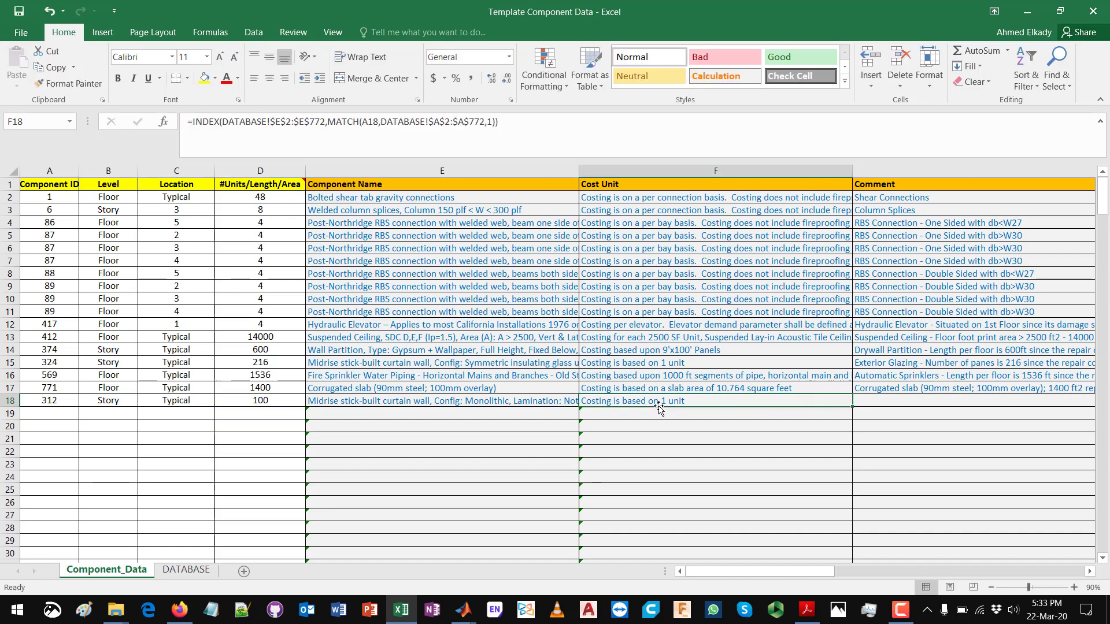
double_click(659, 406)
scroll(658, 403, "up", 6)
left_click(548, 378)
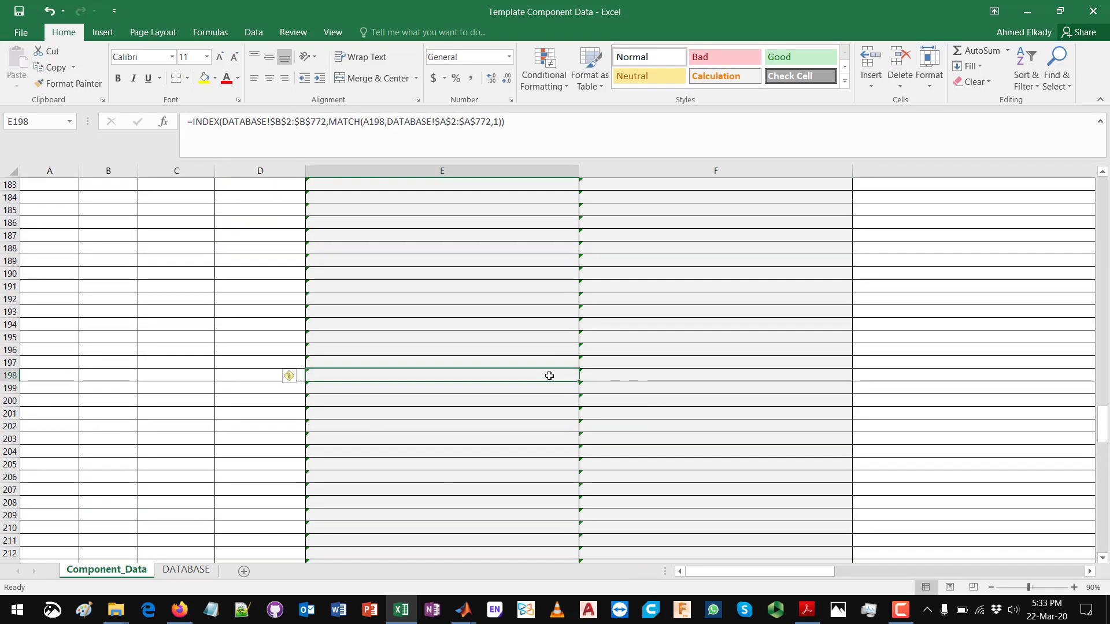
key("ctrl+Up")
left_click(659, 397)
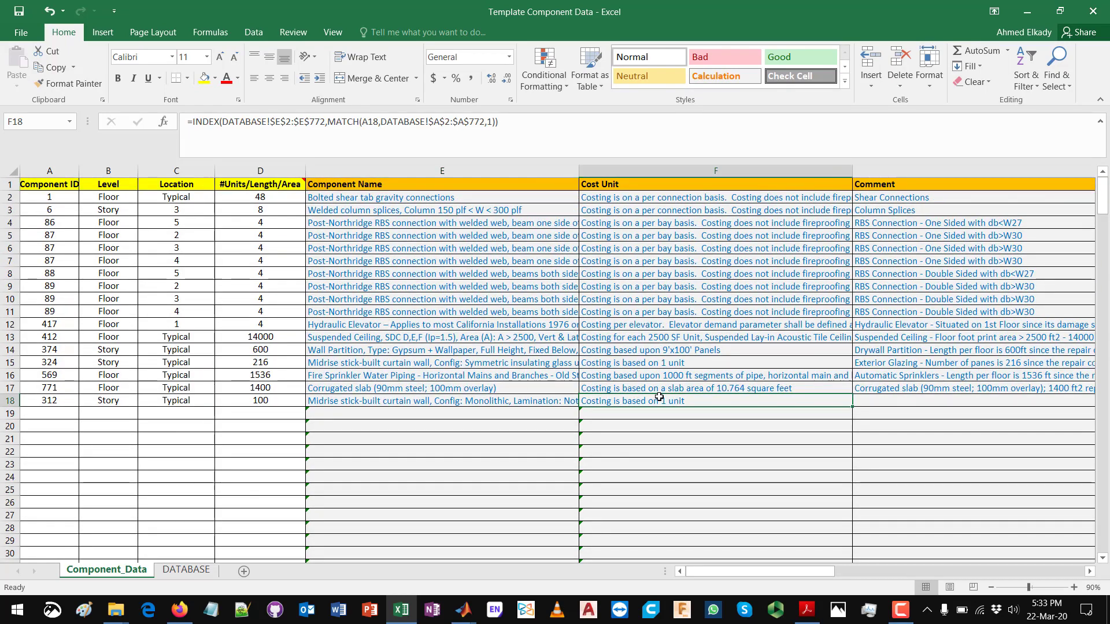
double_click(666, 399)
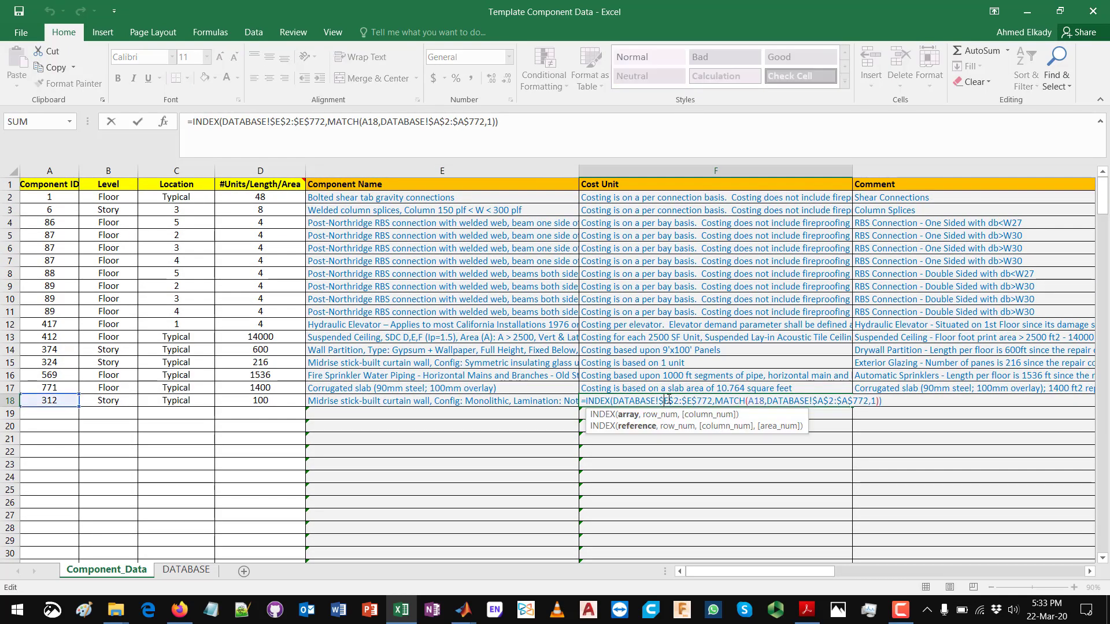
key("Escape")
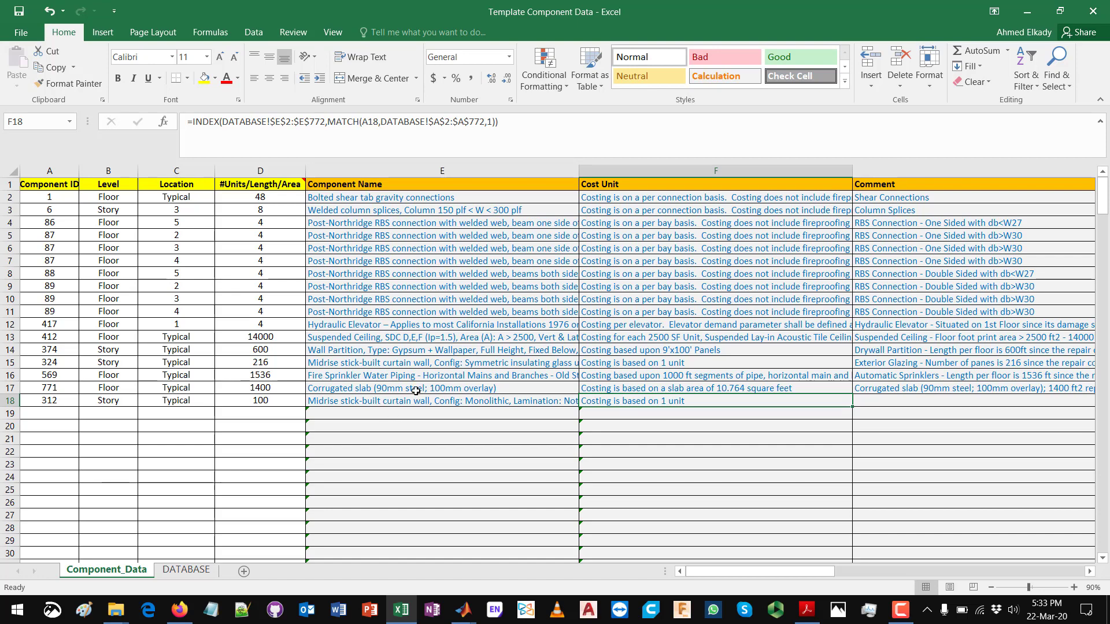
left_click(271, 398)
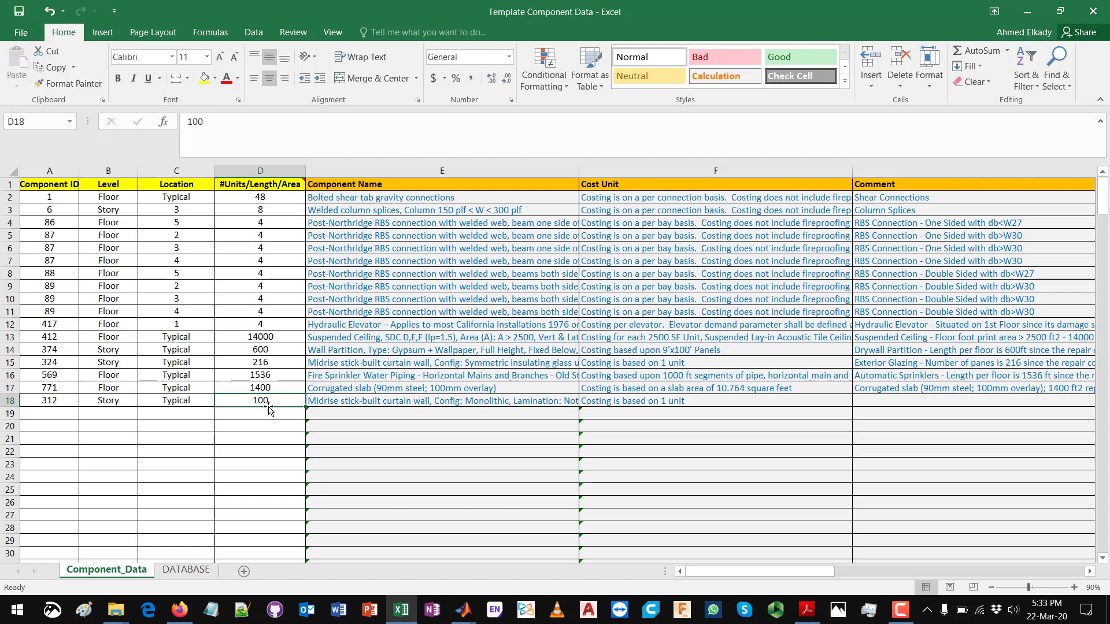
Step: Examine the bolted shear tab component's ID, name, cost unit, quantity and location in row 2, plus the location in C15
left_click(248, 197)
left_click_drag(44, 197, 88, 197)
left_click(88, 198)
left_click(59, 198)
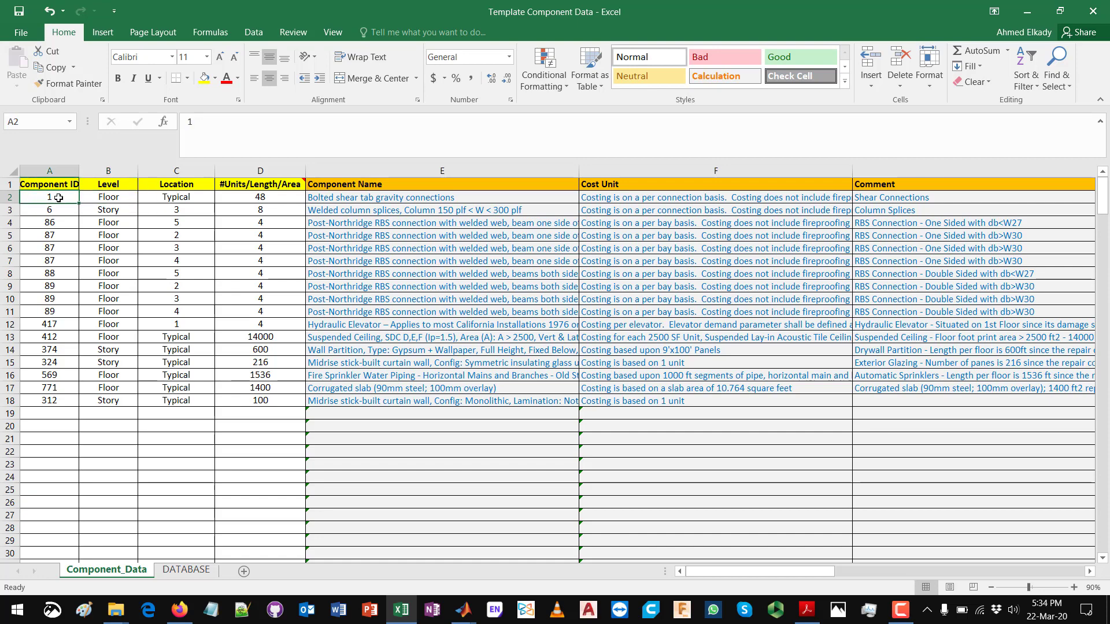
left_click(383, 197)
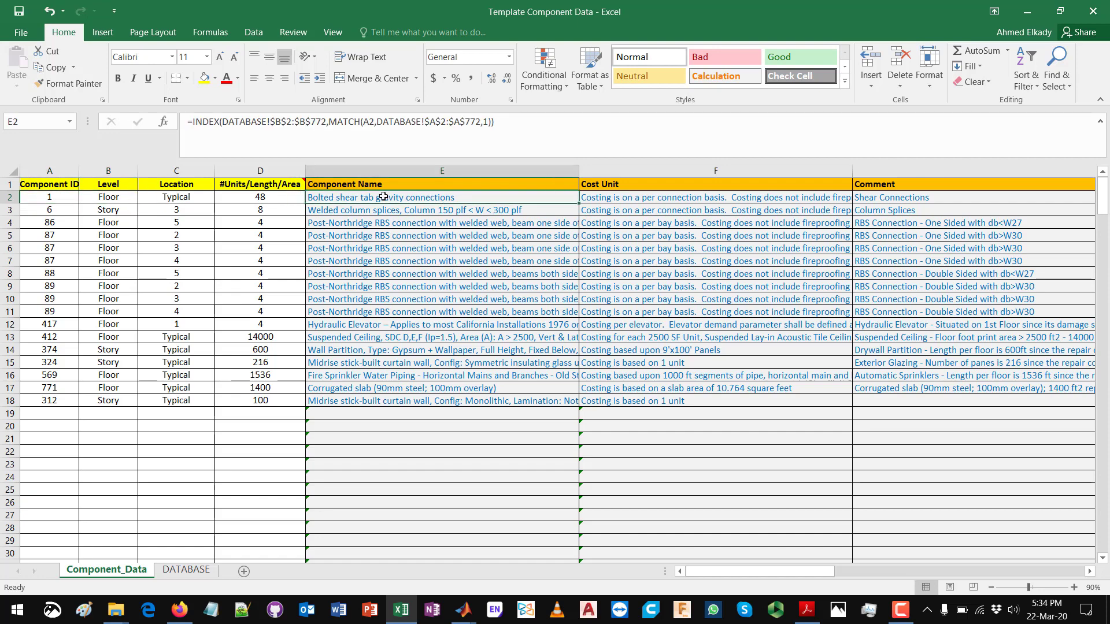
left_click(650, 199)
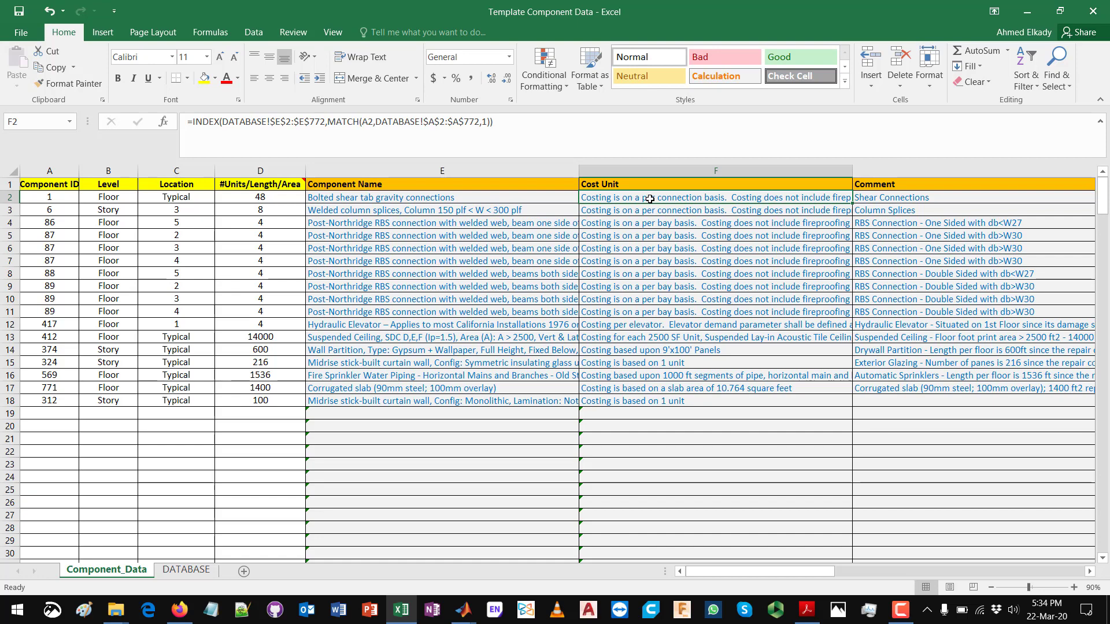
left_click(272, 197)
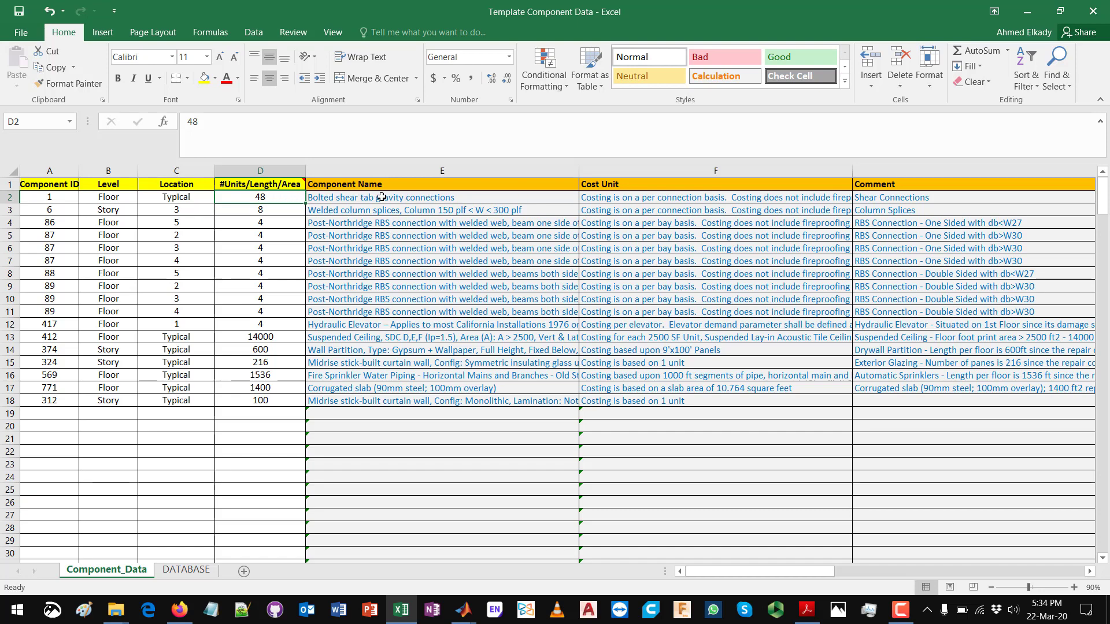
left_click(186, 196)
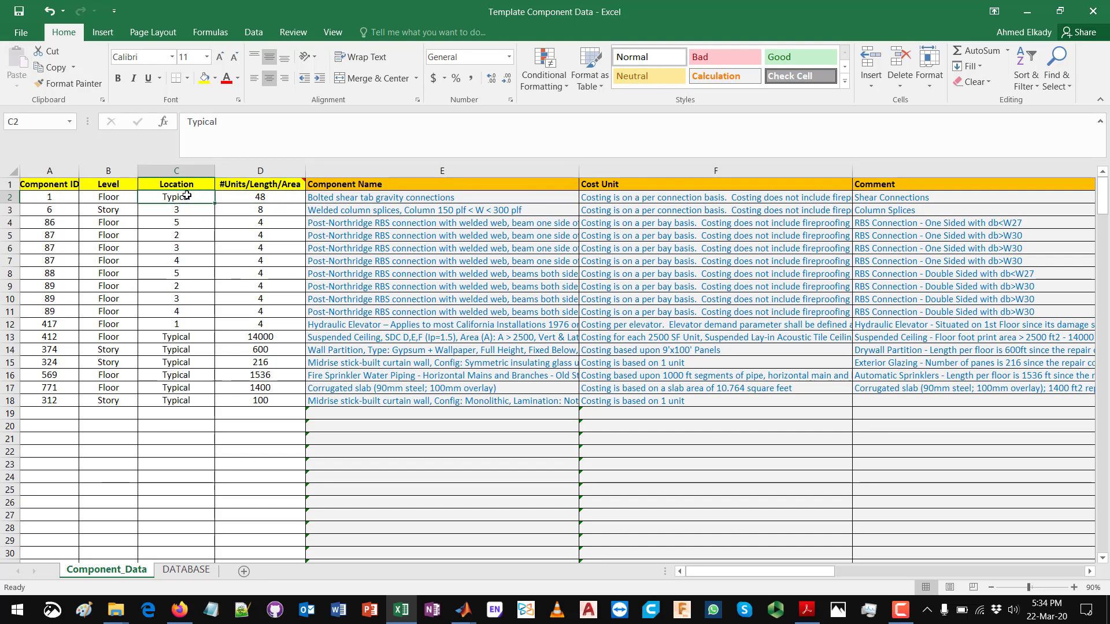
left_click(181, 363)
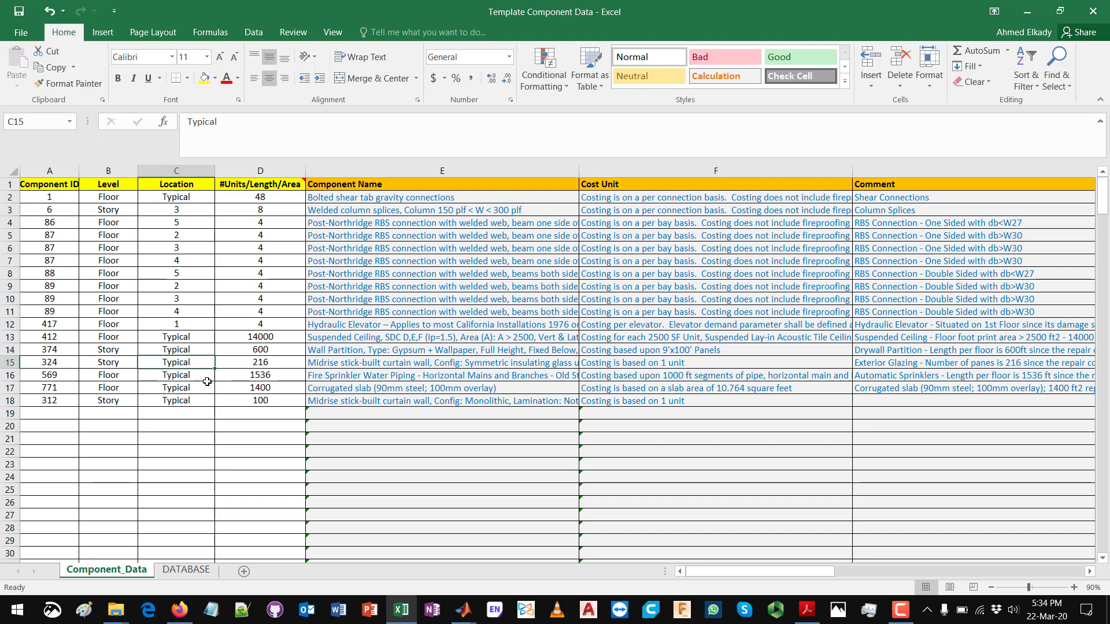
Step: Compare the corrugated slab's ID, name, quantity and cost unit in row 17, and review the cost units in F15 and F14
left_click(349, 392)
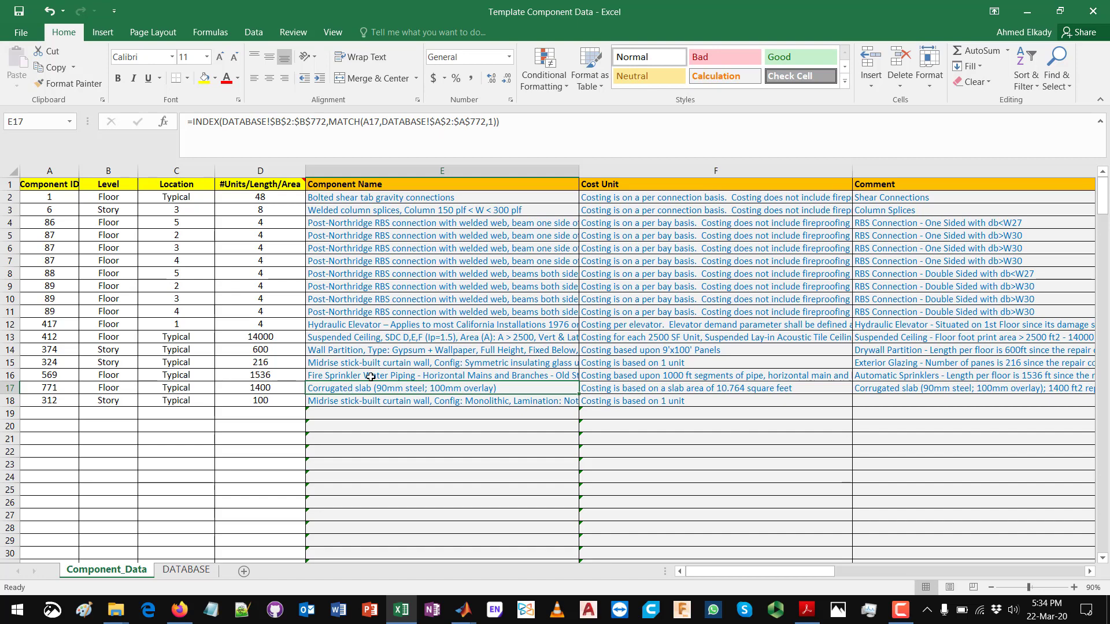
left_click(66, 389)
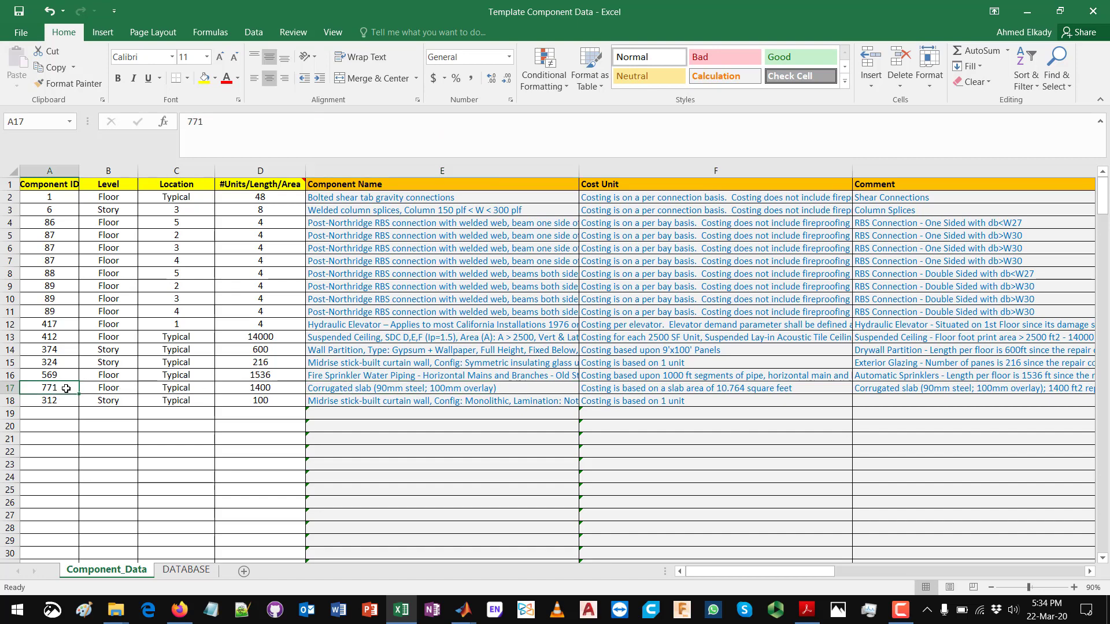
left_click(374, 386)
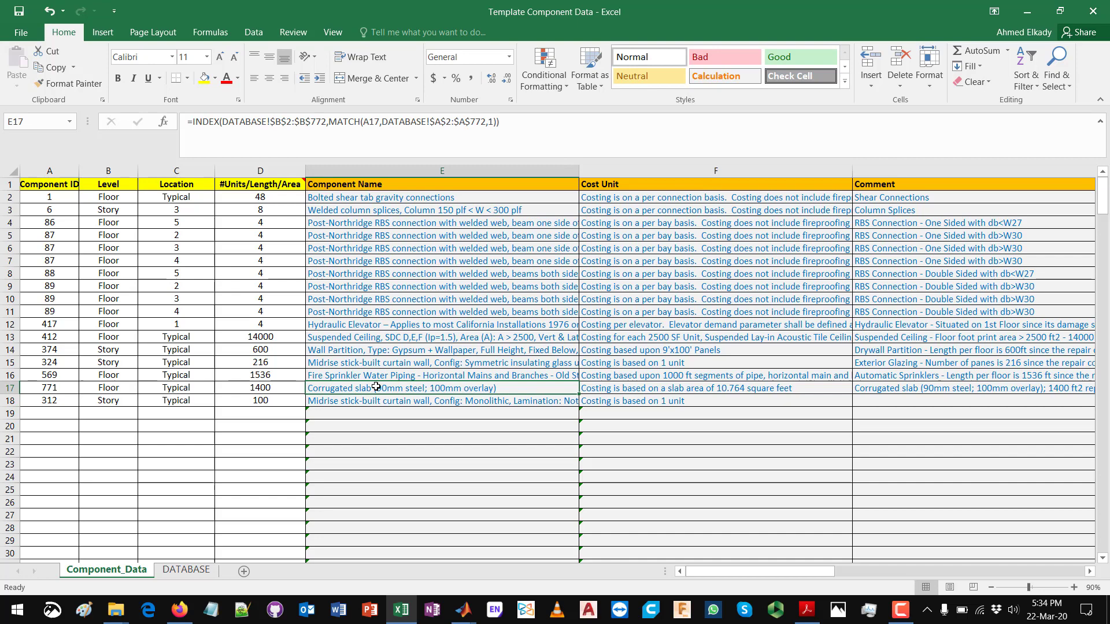
left_click(700, 390)
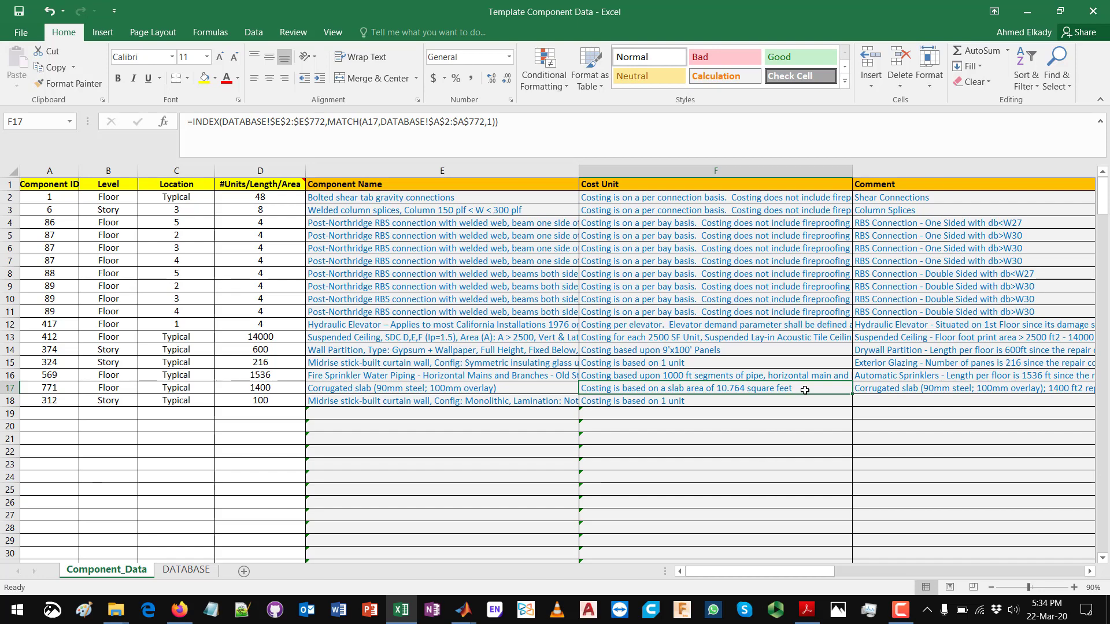
left_click(284, 388)
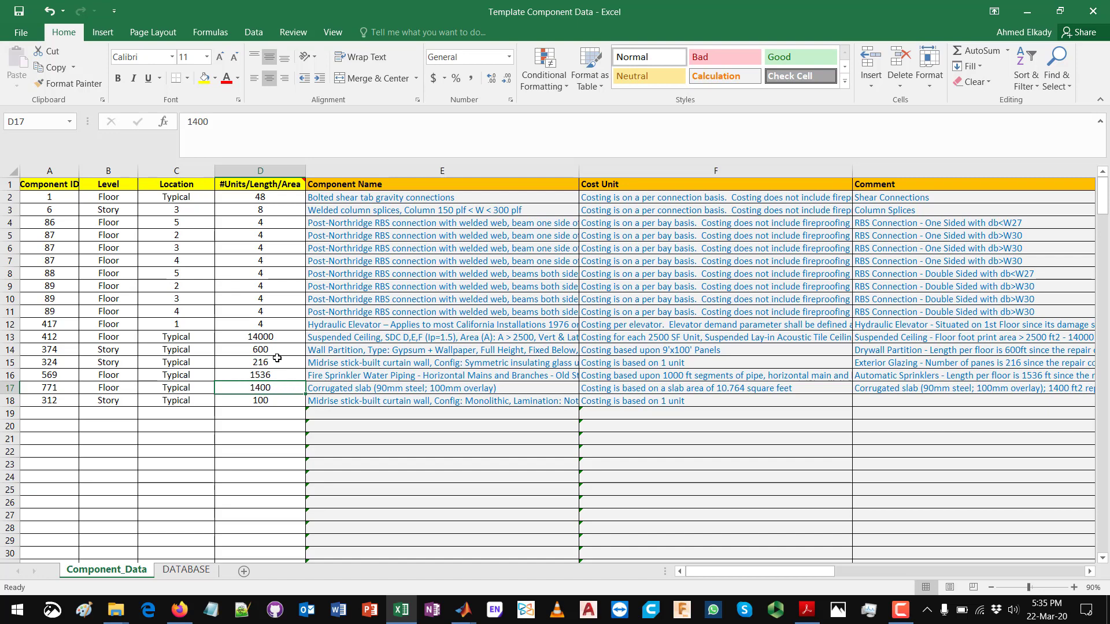
mouse_move(278, 182)
left_click(675, 391)
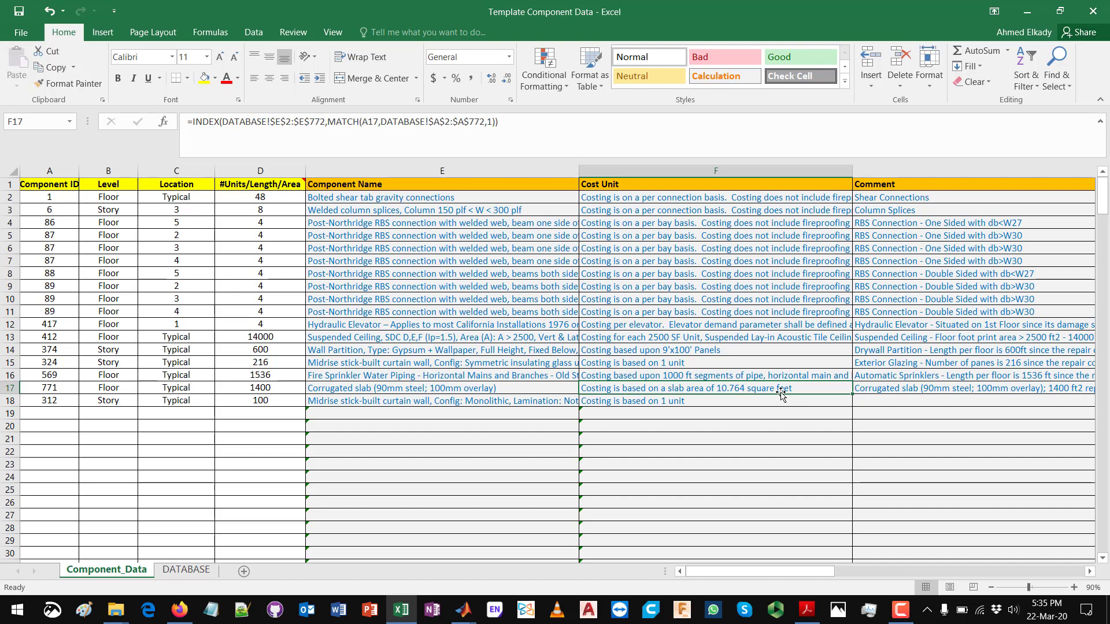
left_click(669, 367)
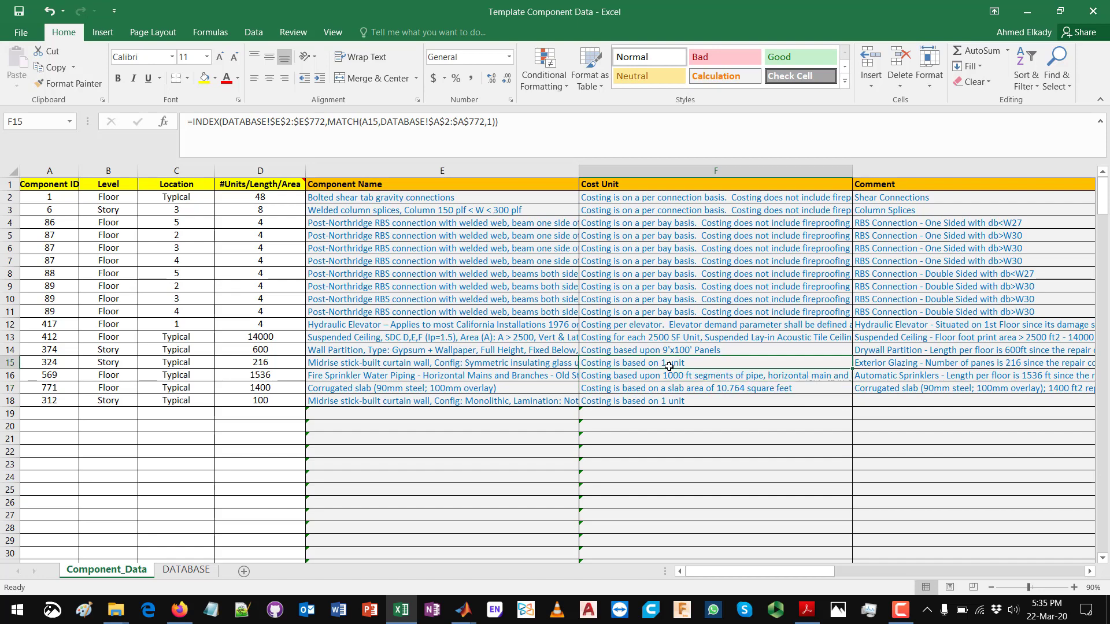
left_click(646, 351)
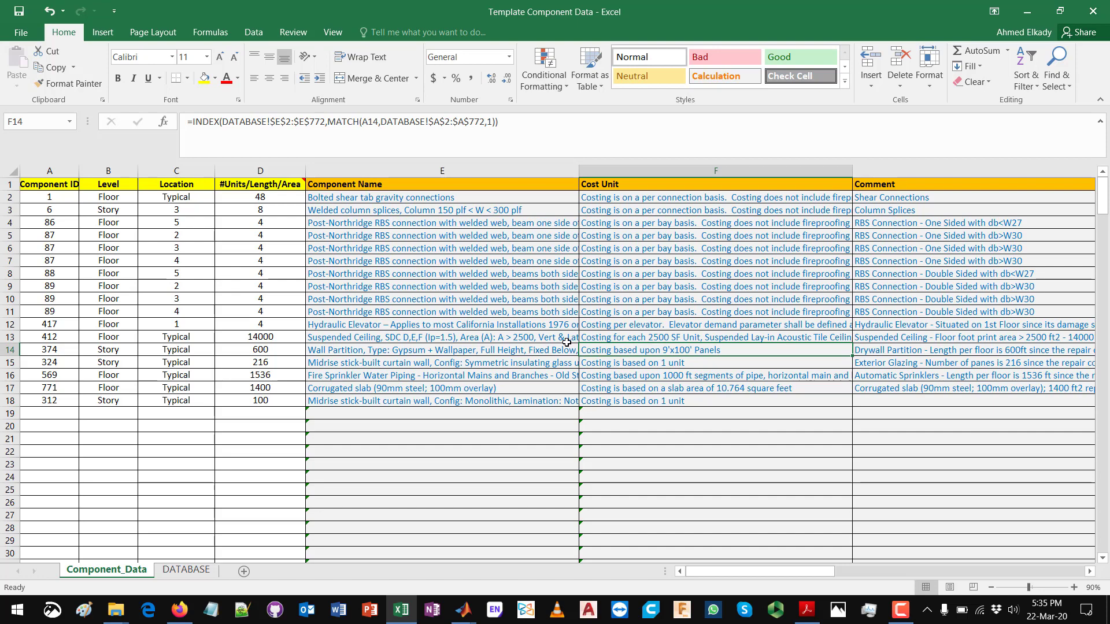
Step: Examine the gypsum wall partition's name, component ID and cost unit in row 14, and compare the cost unit with the quantity in D14
left_click(355, 352)
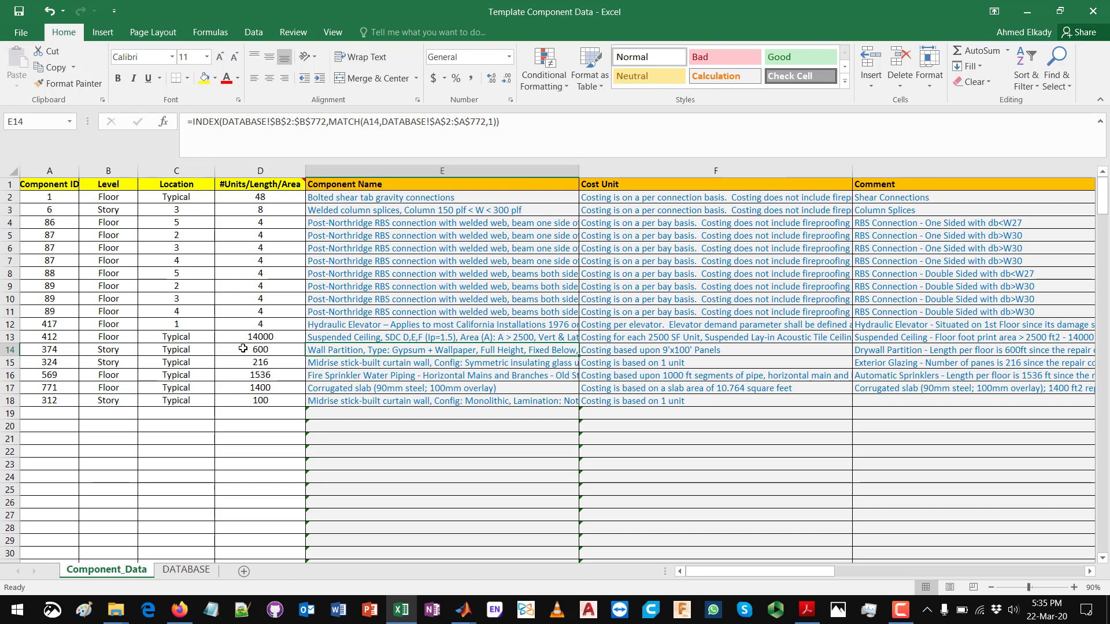
left_click(61, 347)
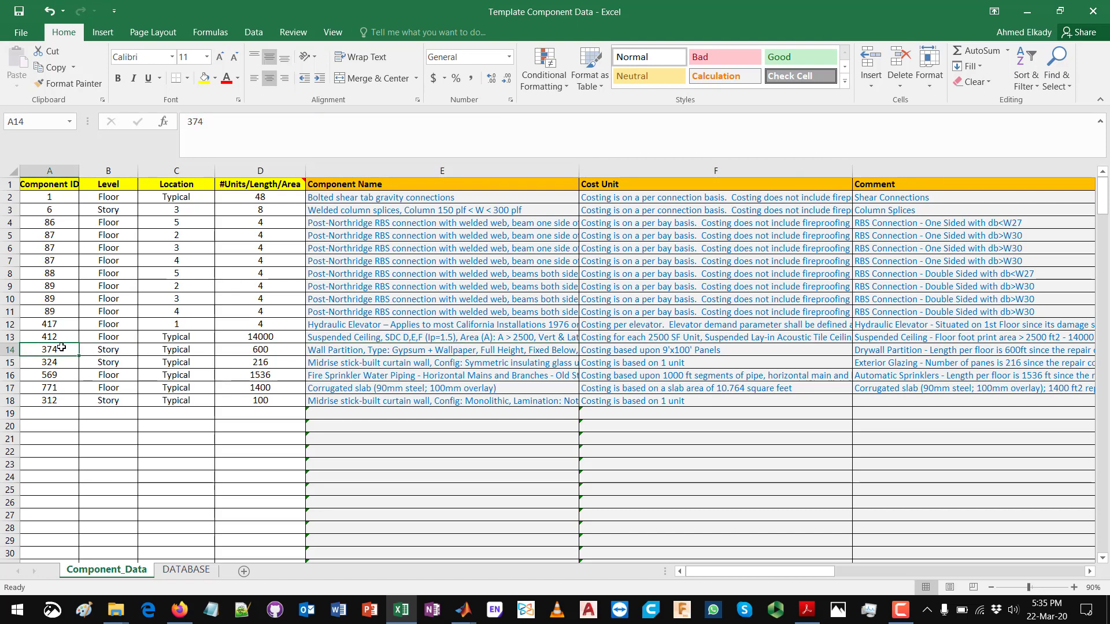
left_click(418, 351)
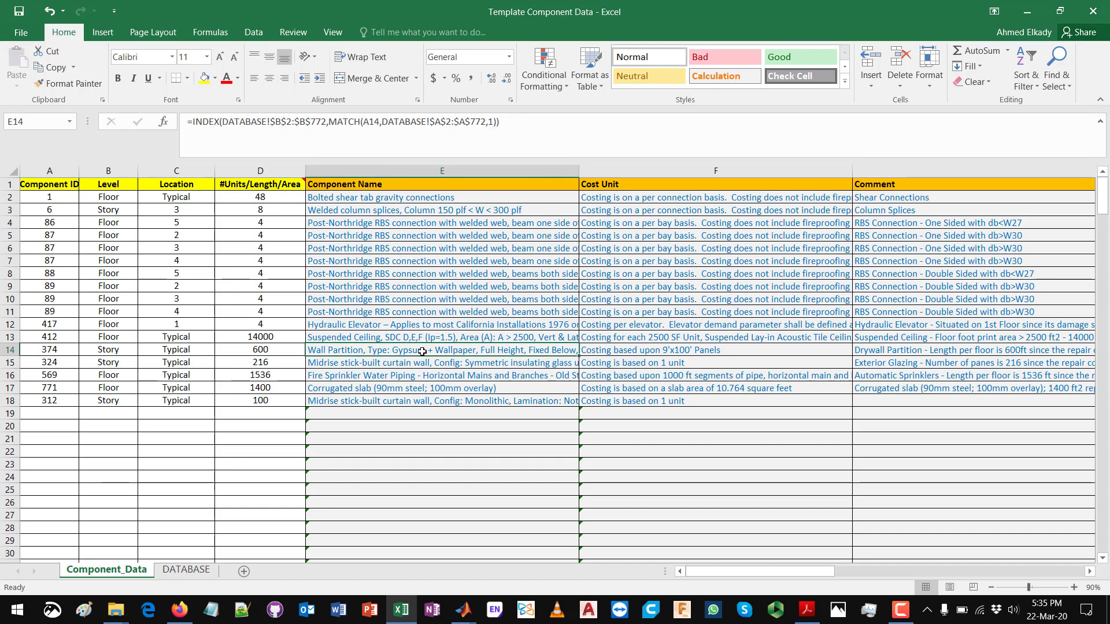
left_click(654, 351)
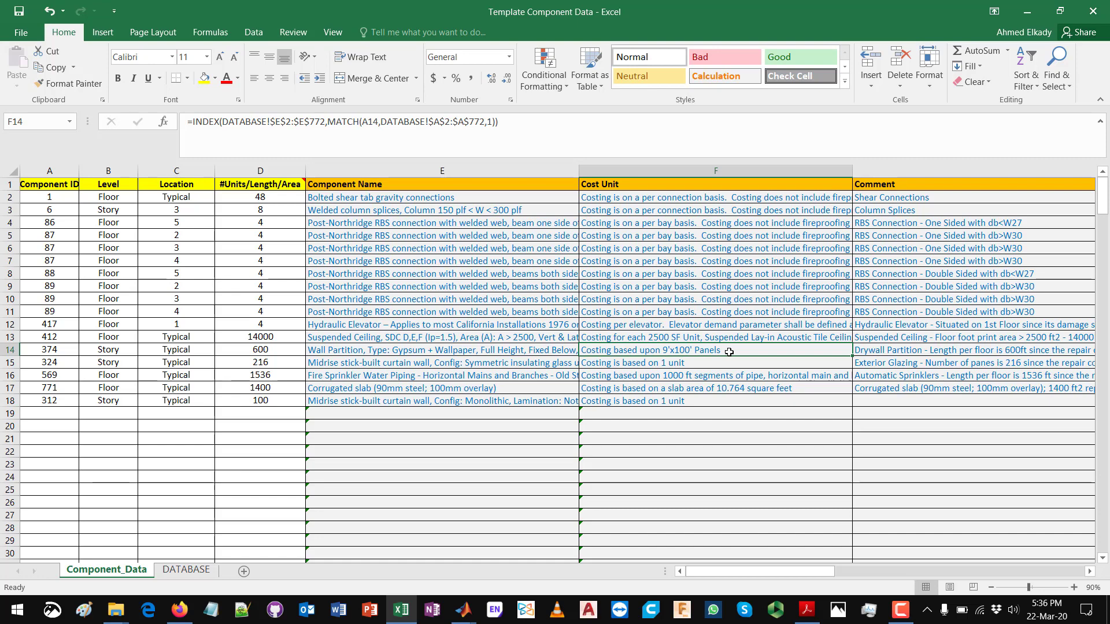
left_click(255, 353)
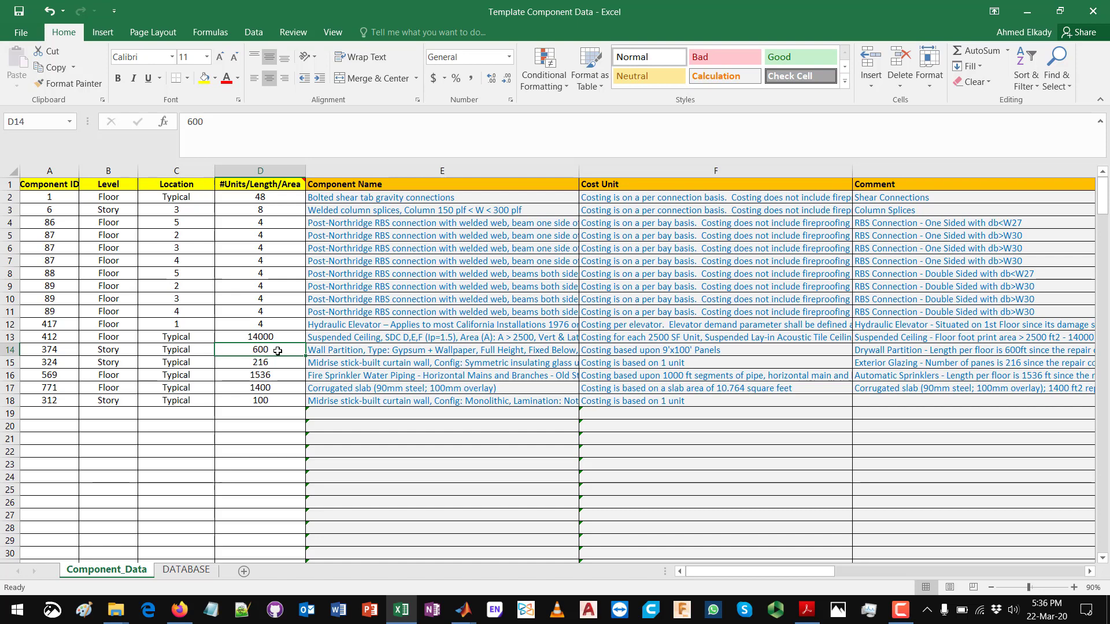
left_click(665, 354)
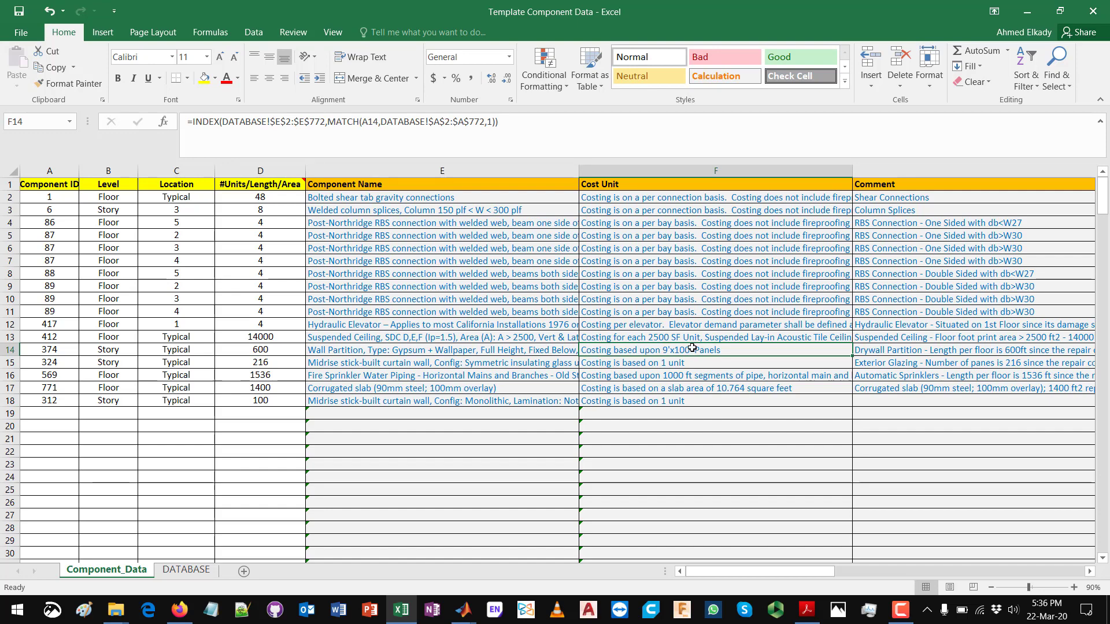
left_click(267, 359)
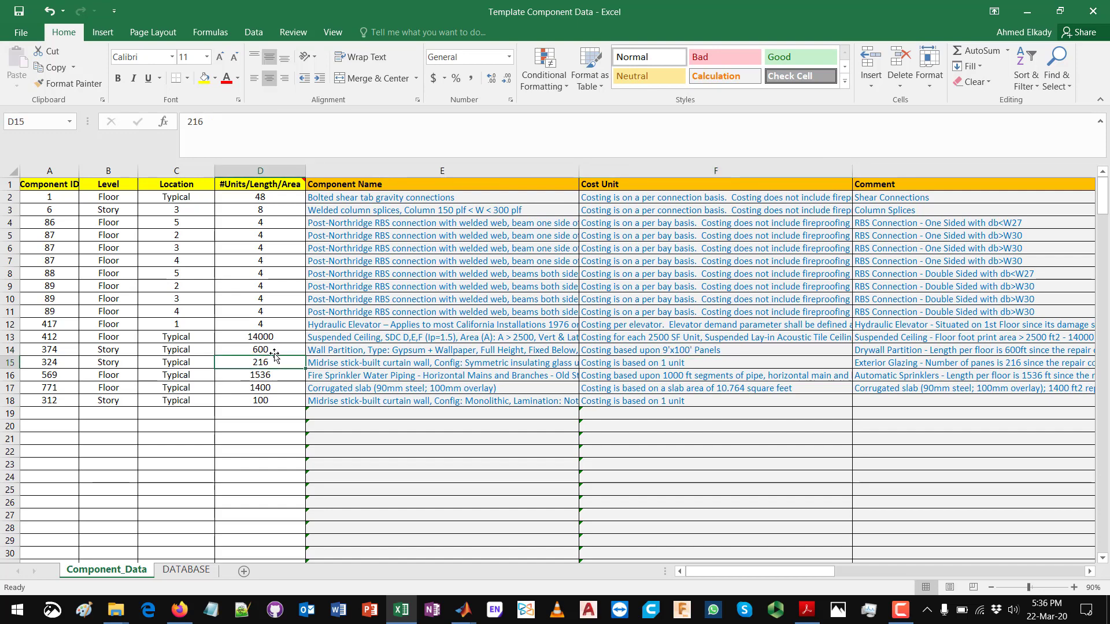
left_click(279, 347)
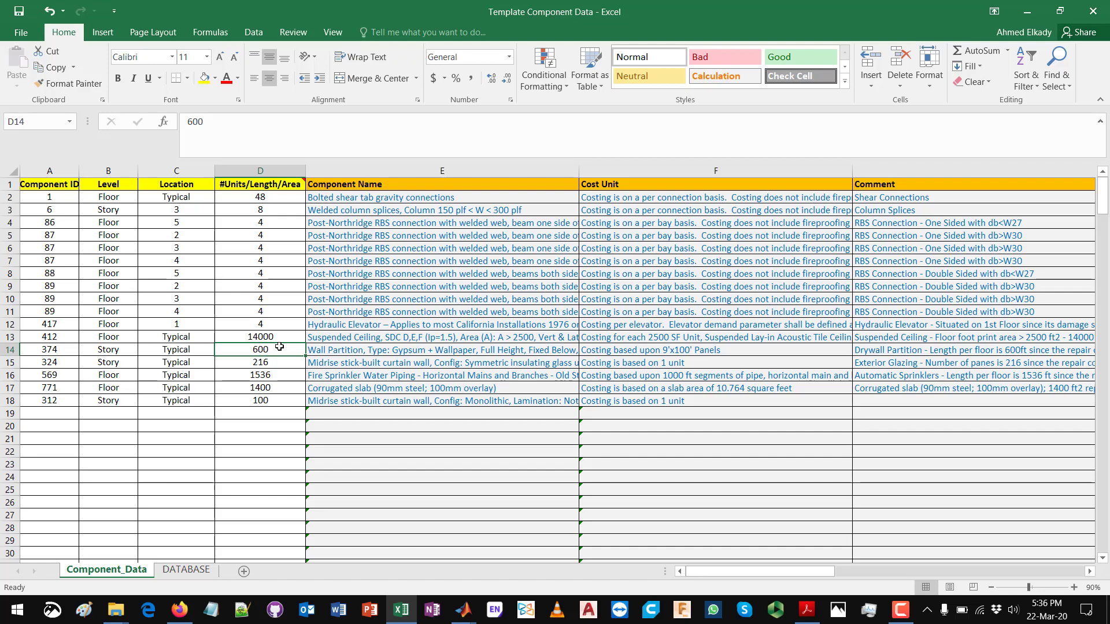
Step: Inspect the suspended ceiling's name and Cost Unit lookup formula in row 13 without changing them, and compare them with the quantity in D13
left_click(375, 337)
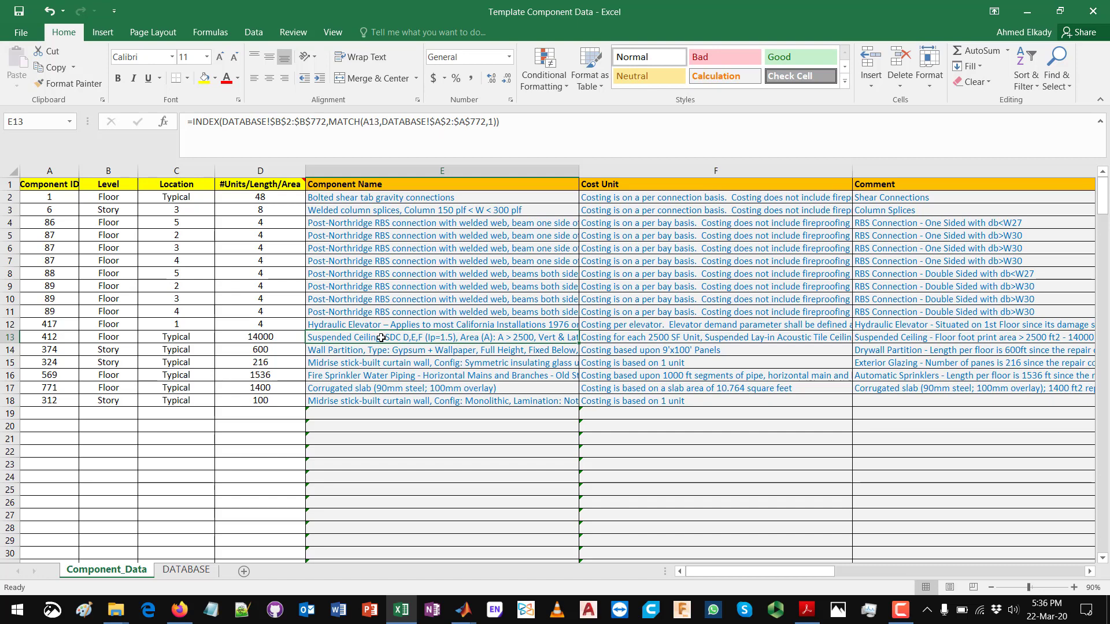
left_click(614, 337)
double_click(664, 338)
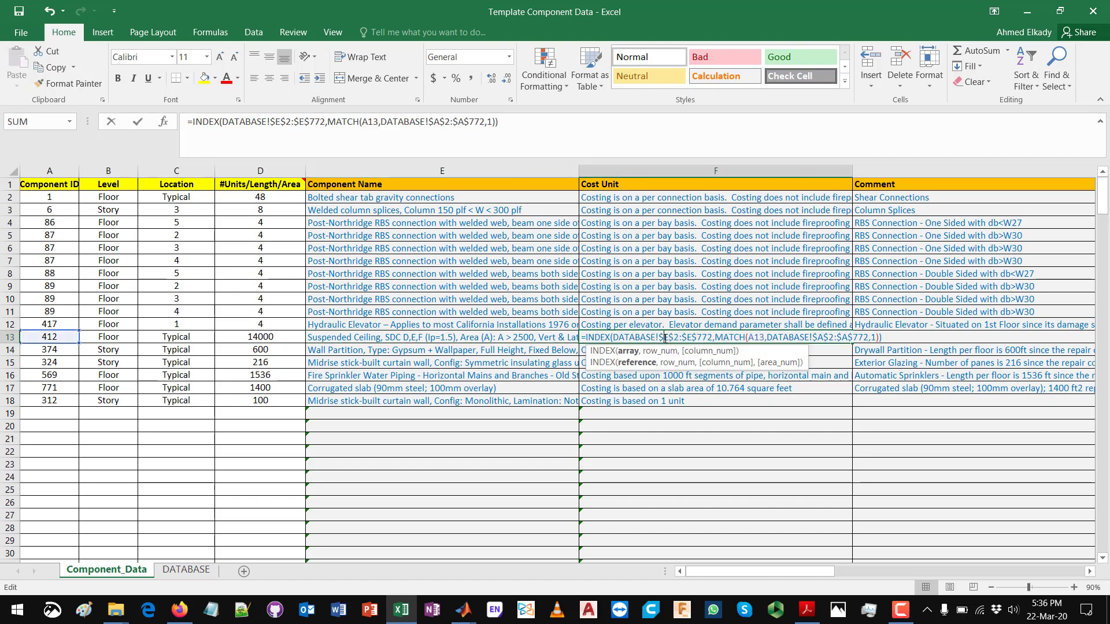
key("ctrl+Return")
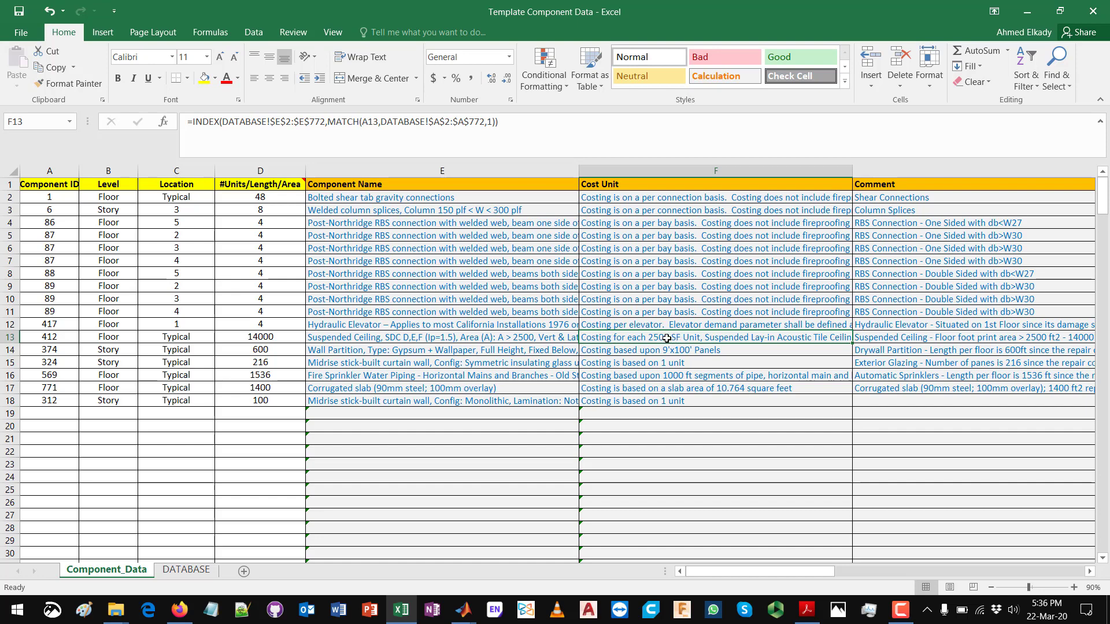
left_click(263, 338)
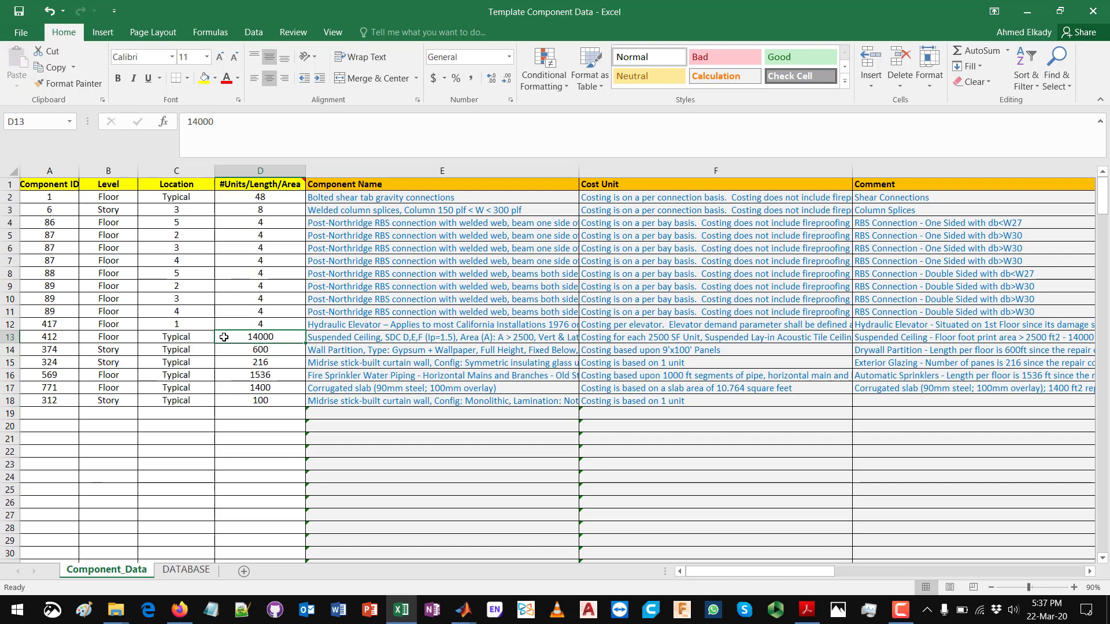
Step: Examine the fire sprinkler water piping's component ID and name in row 16, and compare its cost unit with the quantity in D16
left_click(337, 379)
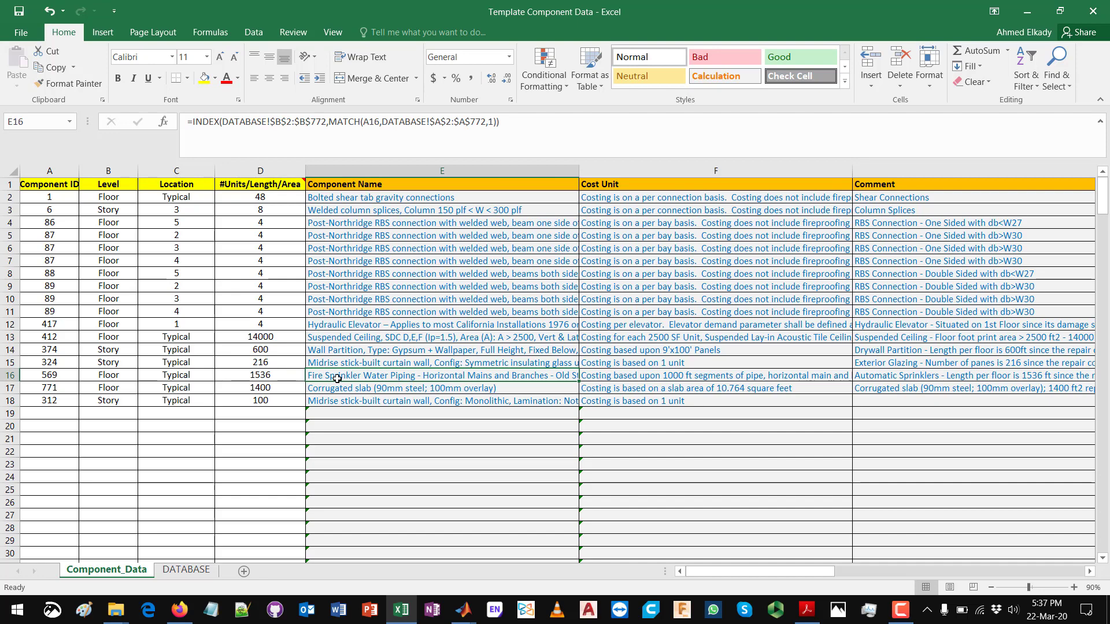
left_click(60, 377)
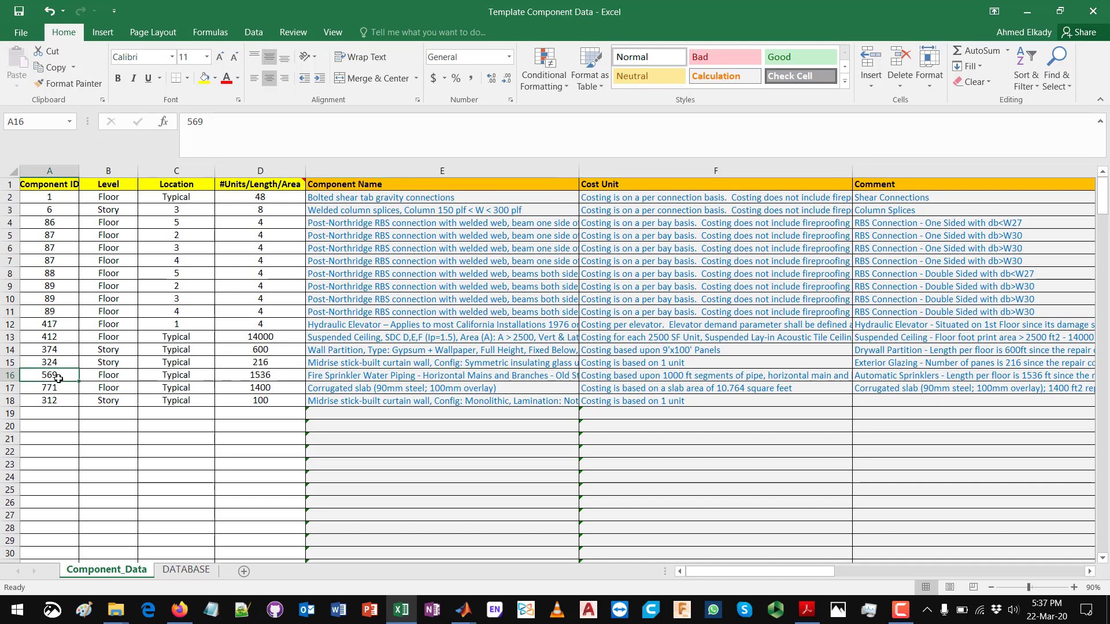
left_click(433, 378)
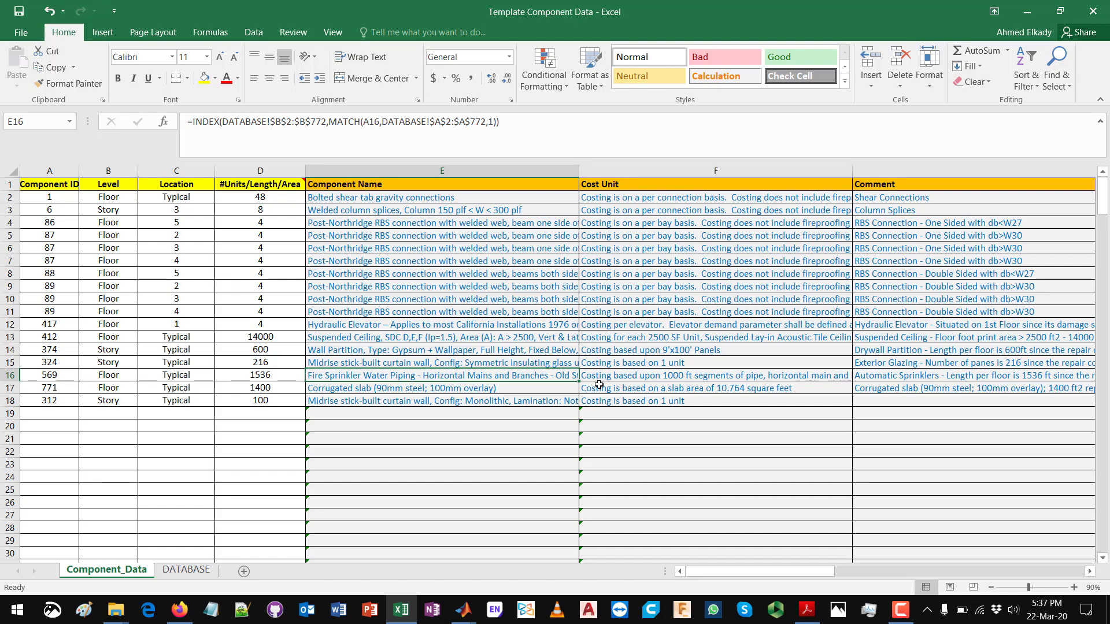
left_click(630, 374)
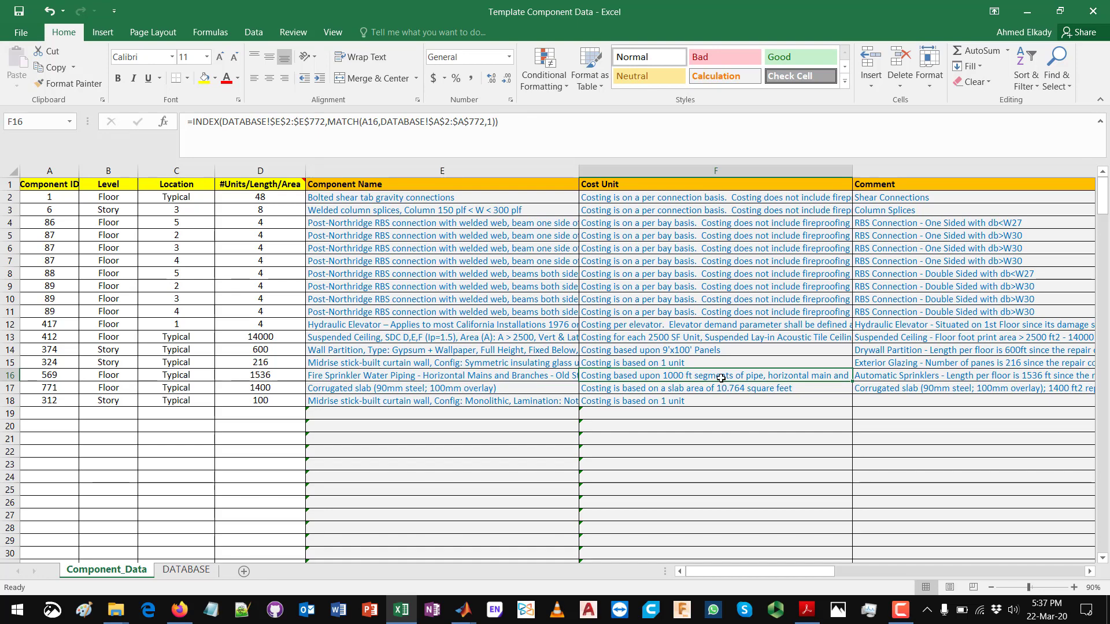
left_click(284, 377)
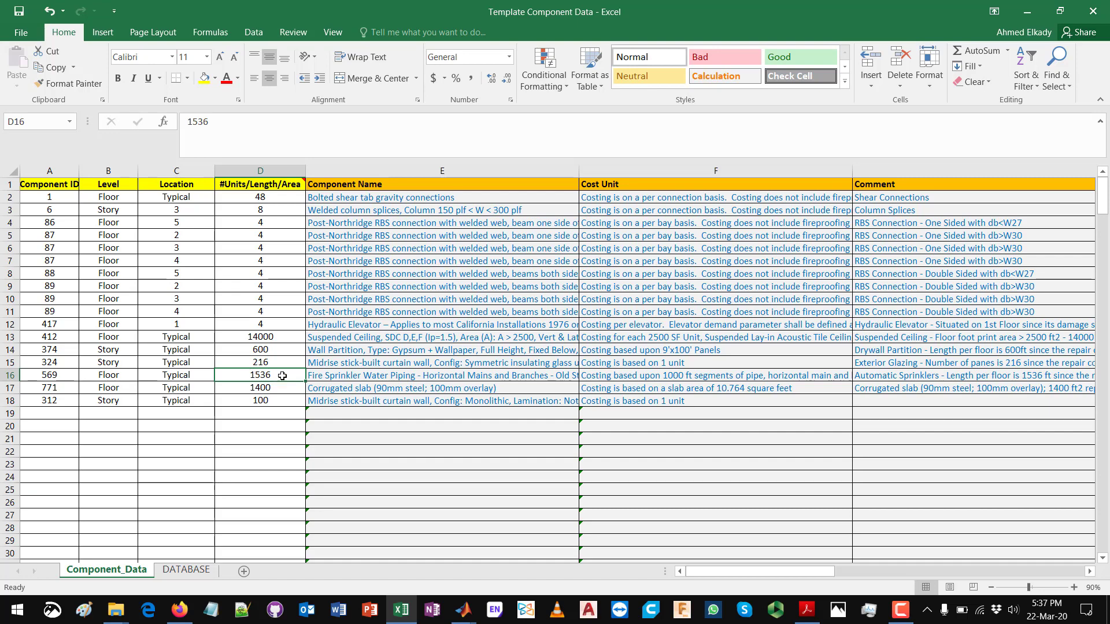
left_click(677, 377)
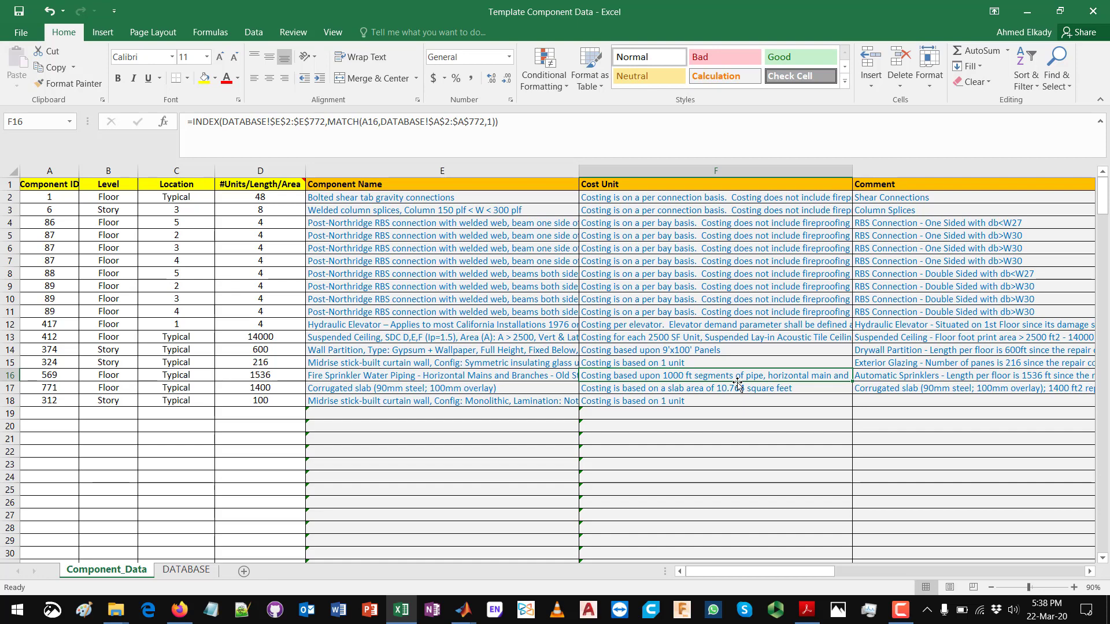
left_click(285, 374)
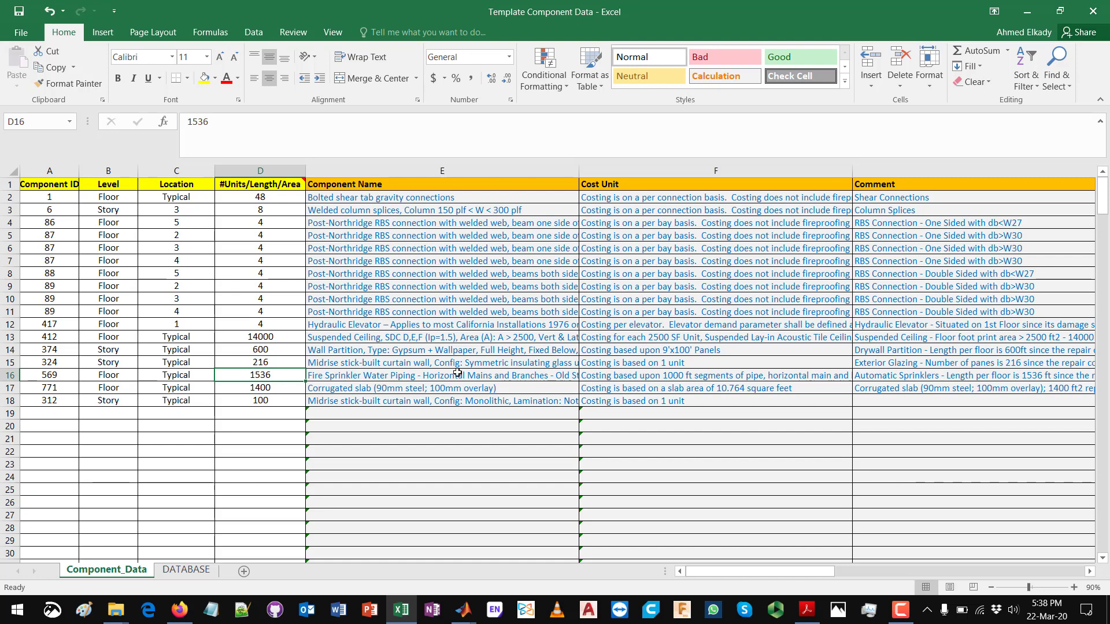
left_click(671, 376)
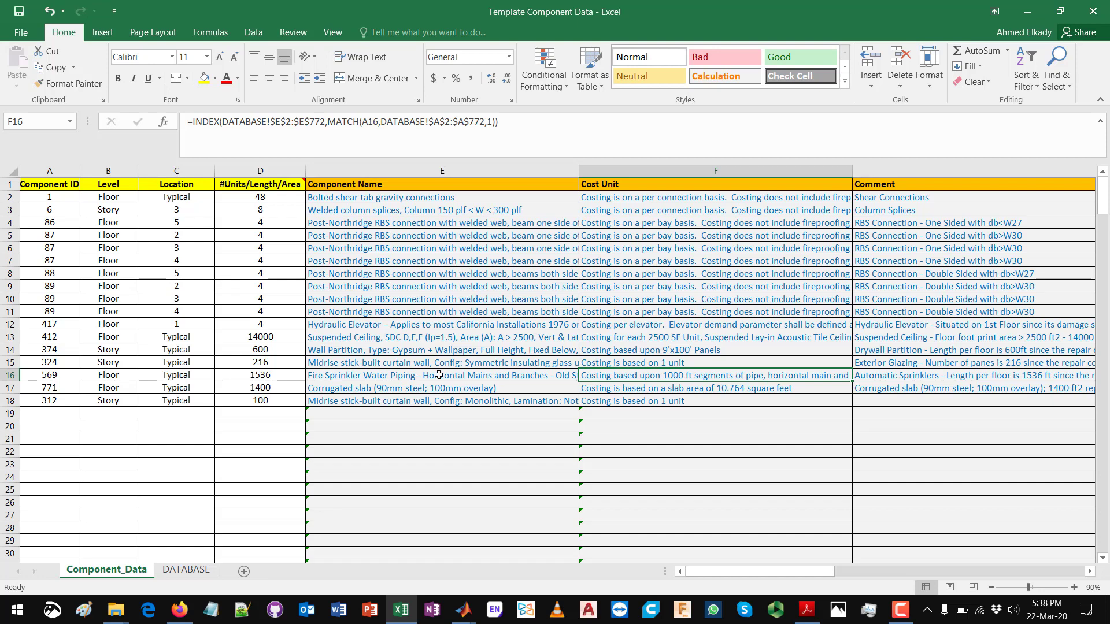
Step: Compare the fire sprinkler piping quantity in D16 with the suspended ceiling quantity in D13
left_click(269, 376)
left_click(271, 341)
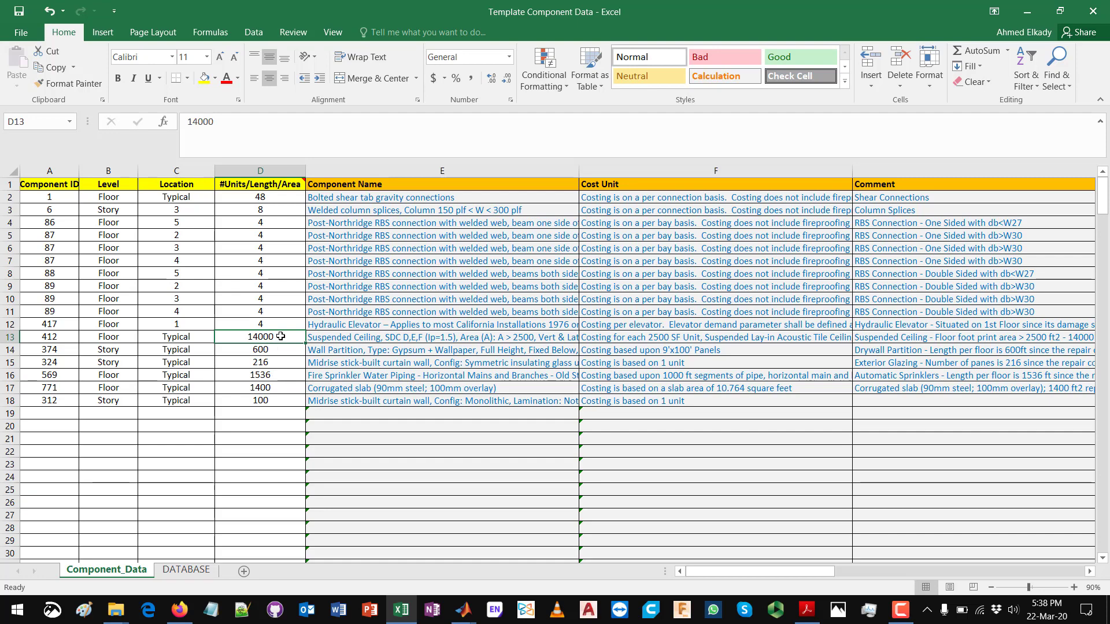
left_click(278, 374)
left_click(281, 340)
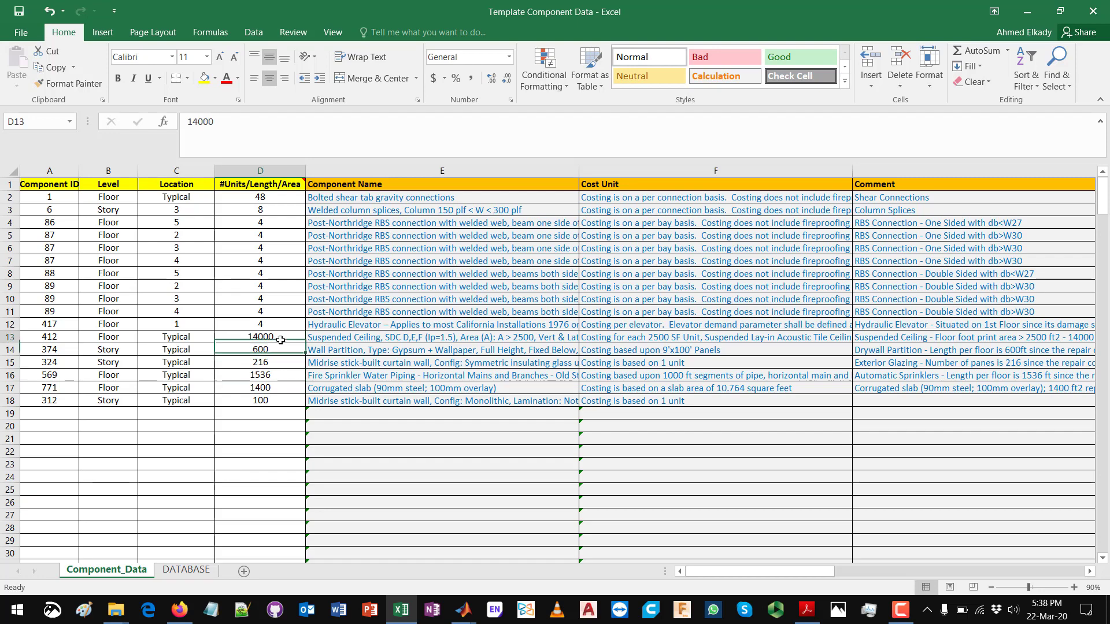
left_click(274, 372)
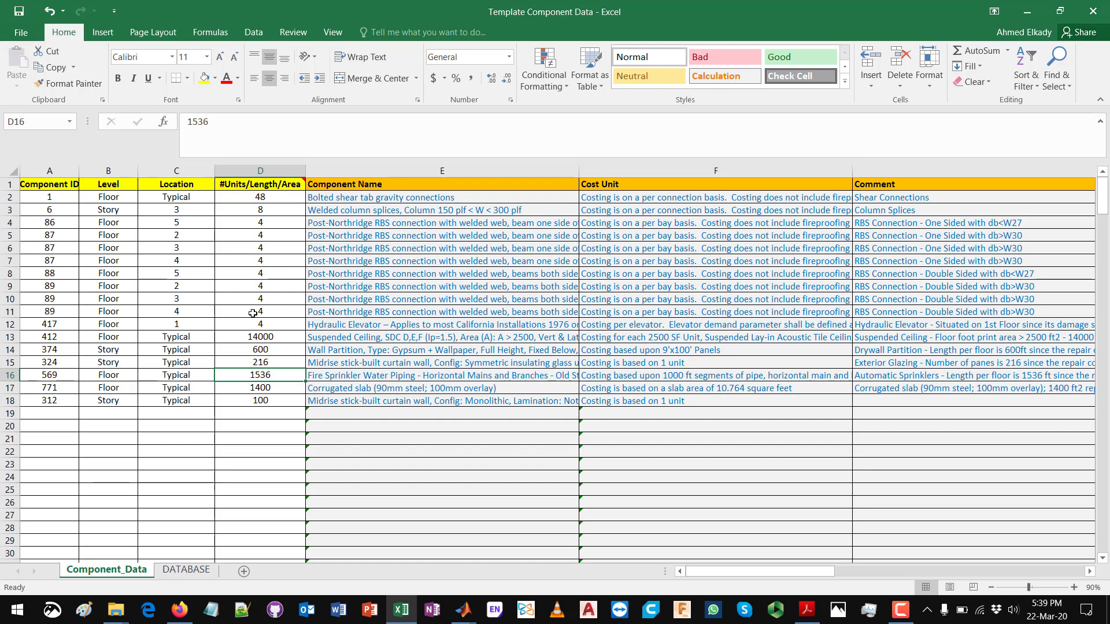
Step: Review the #Units/Length/Area quantities in D2:D18, including those of the suspended ceiling and the corrugated slab
left_click_drag(281, 402, 289, 202)
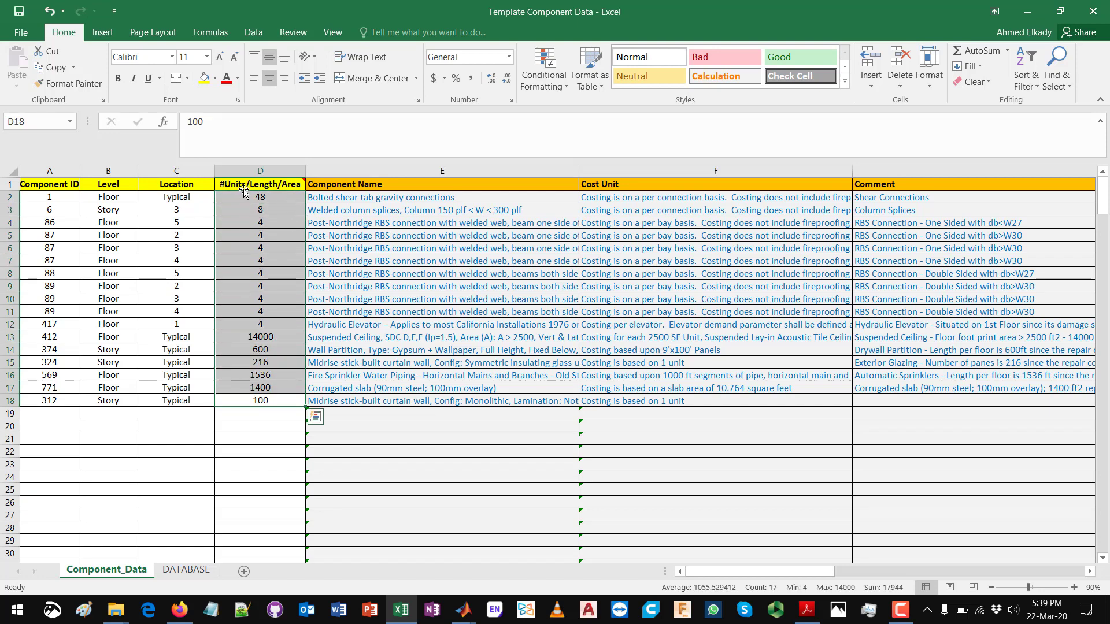
mouse_move(257, 182)
left_click(277, 339)
left_click(271, 391)
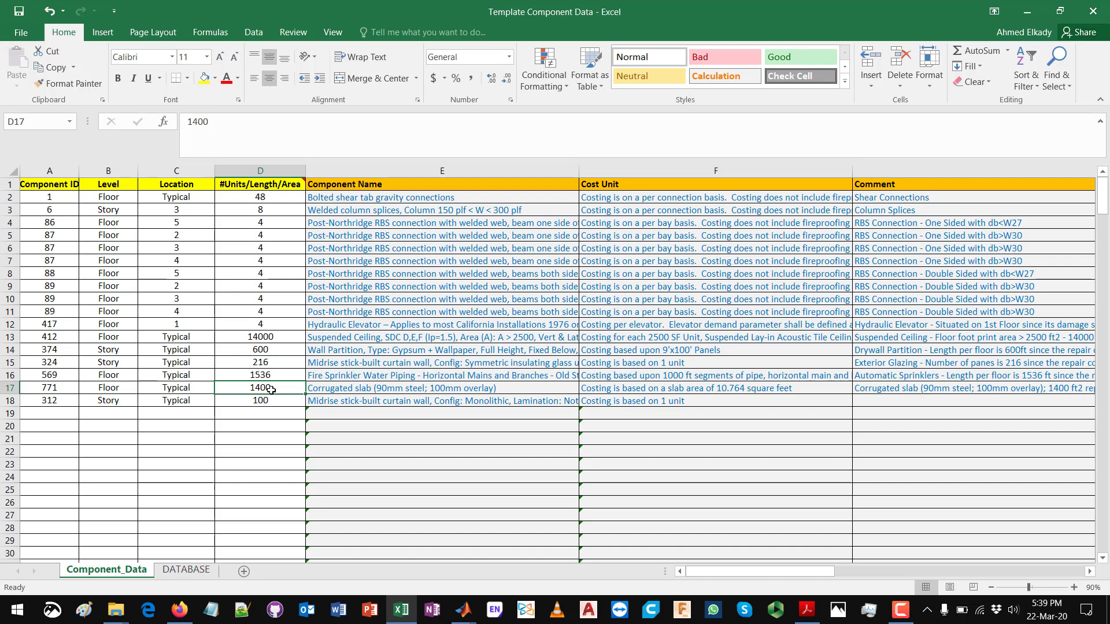
left_click_drag(275, 198, 269, 400)
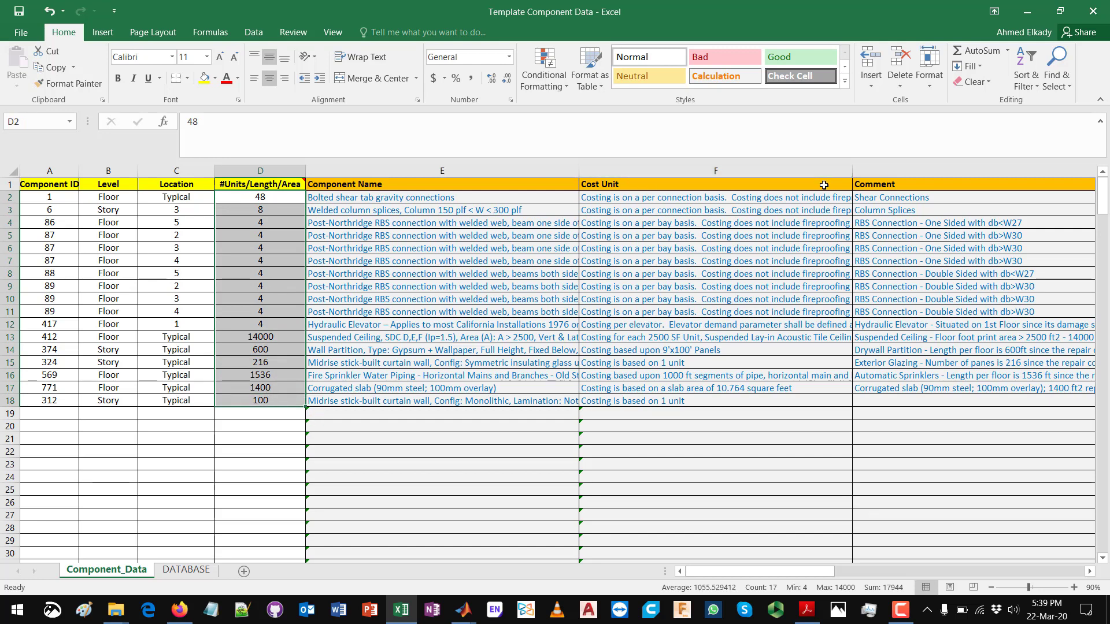
Step: Switch to EaRL's Component Data window, set the category to Roofing and review its component list, keeping the concrete tile roof selected
left_click(1029, 7)
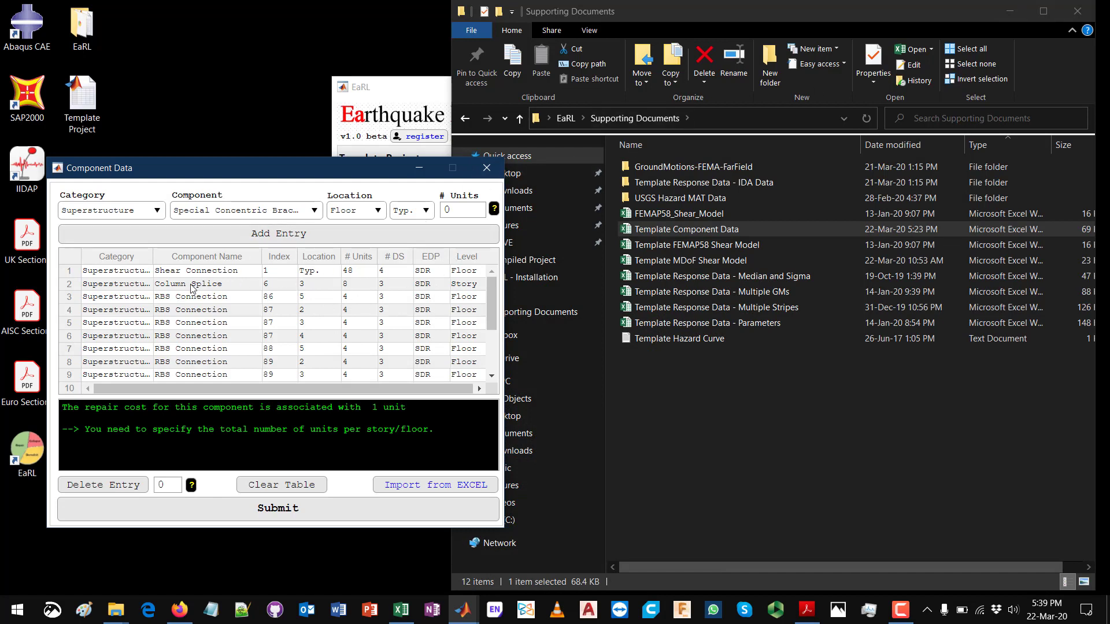
left_click(134, 215)
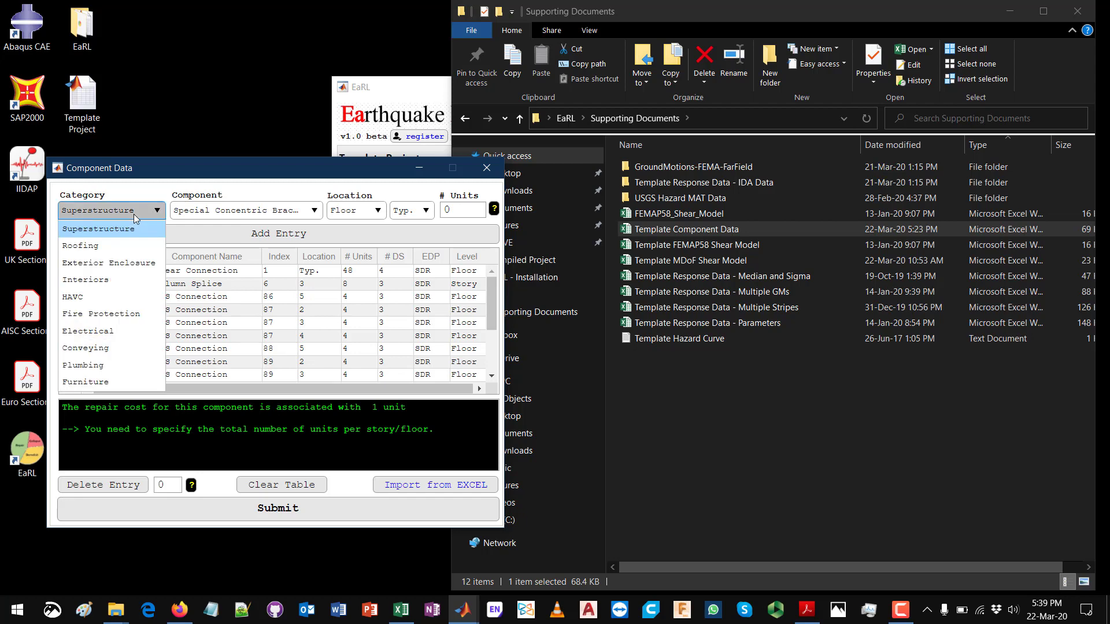
left_click(113, 246)
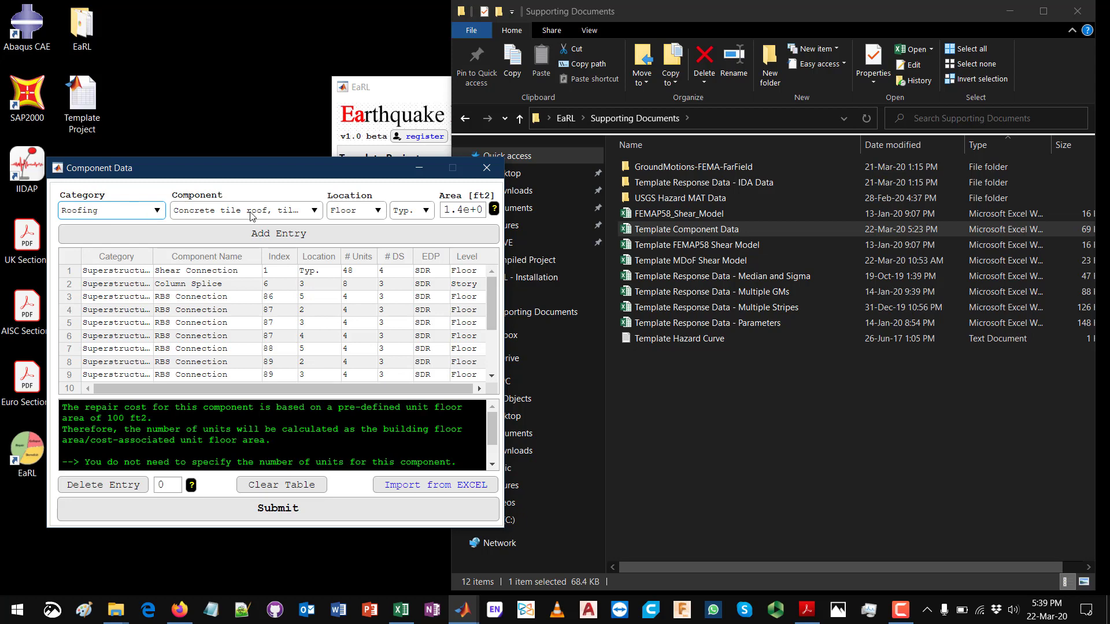
left_click(273, 216)
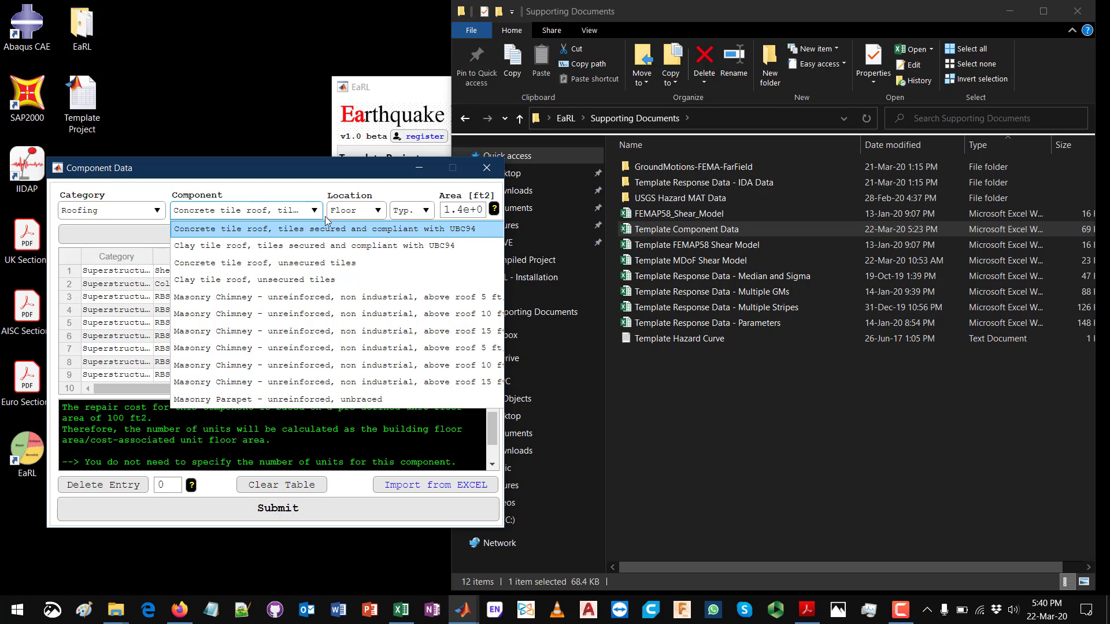
left_click(294, 212)
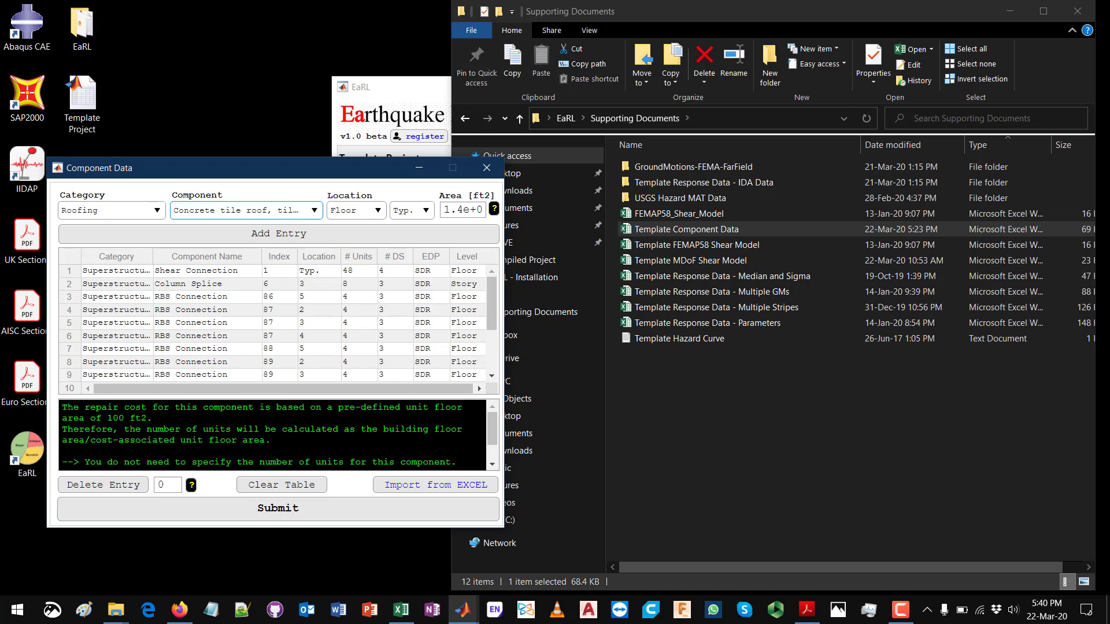
Step: Read the message on how the concrete tile roof's repair cost and number of units are determined
left_click_drag(61, 407, 456, 471)
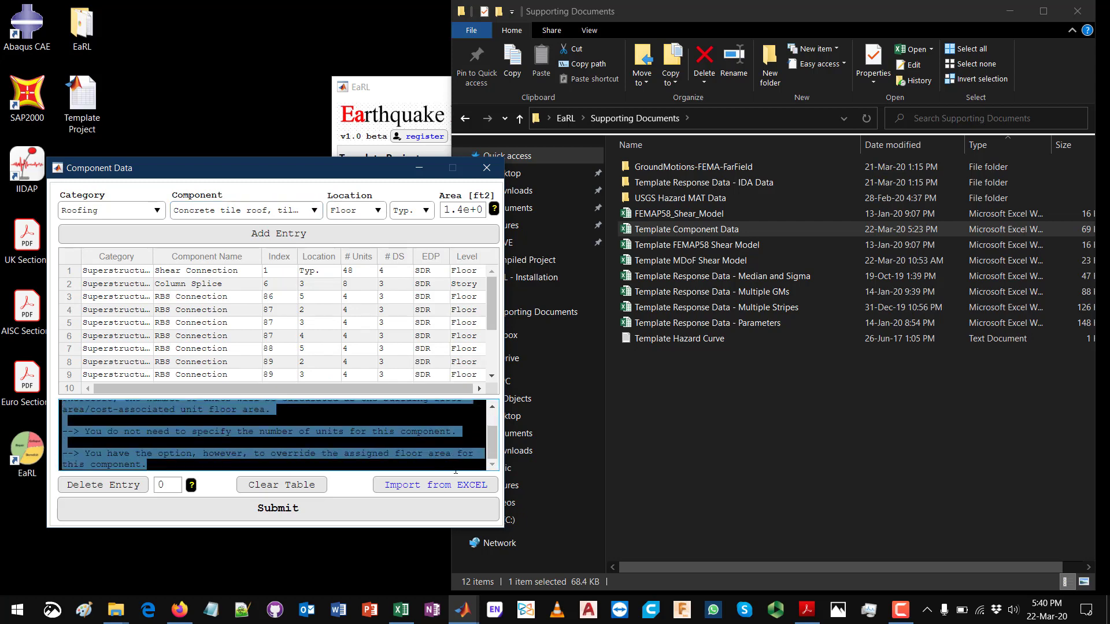
scroll(468, 454, "up", 2)
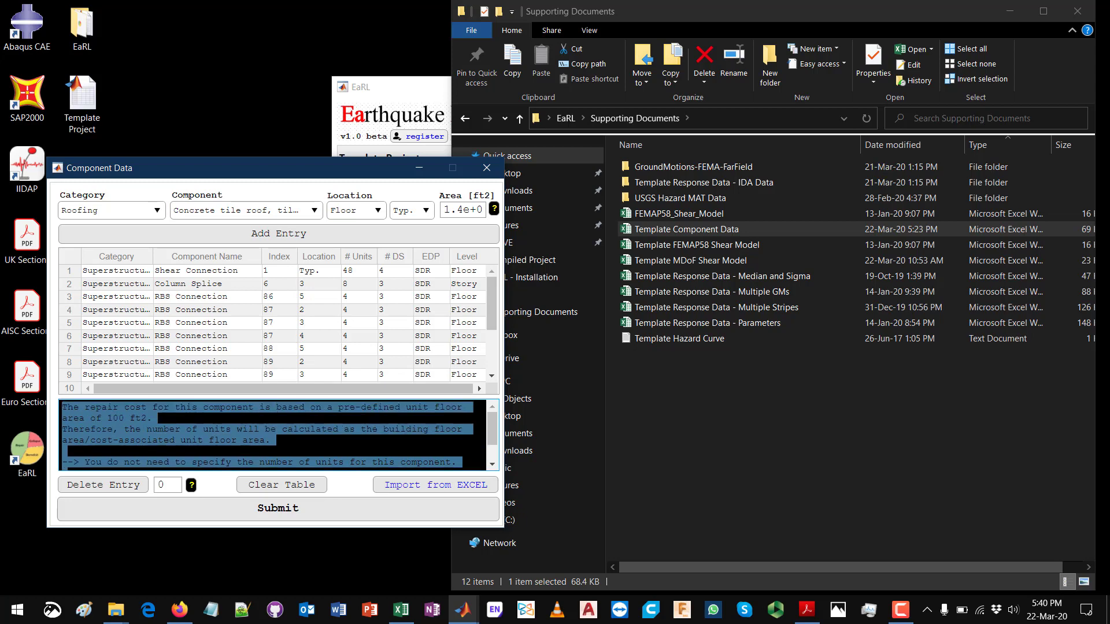
left_click(270, 441)
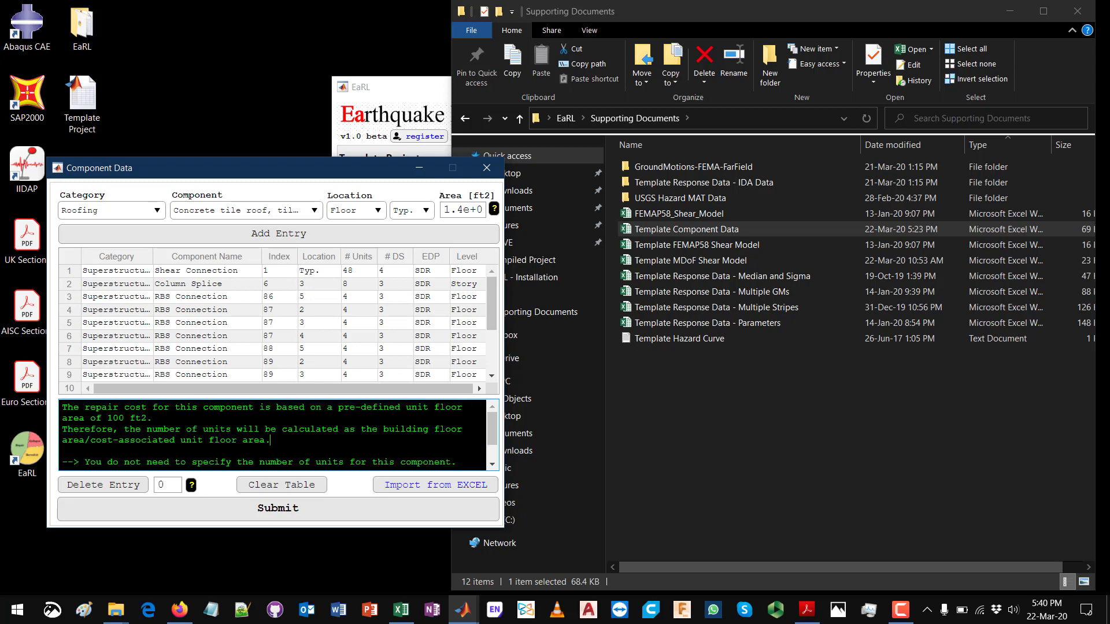
left_click_drag(270, 441, 101, 430)
left_click(213, 430)
left_click_drag(62, 407, 248, 407)
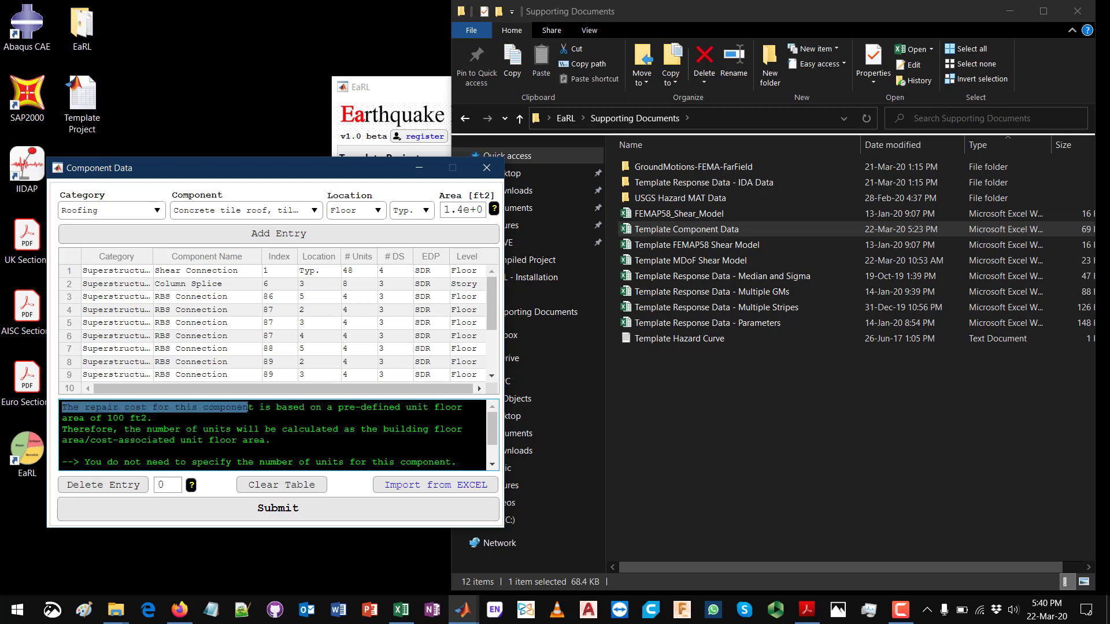
Step: Examine the rest of the concrete tile roof message, including the 100 ft2 unit floor area and the option to override the assigned area
left_click(310, 407)
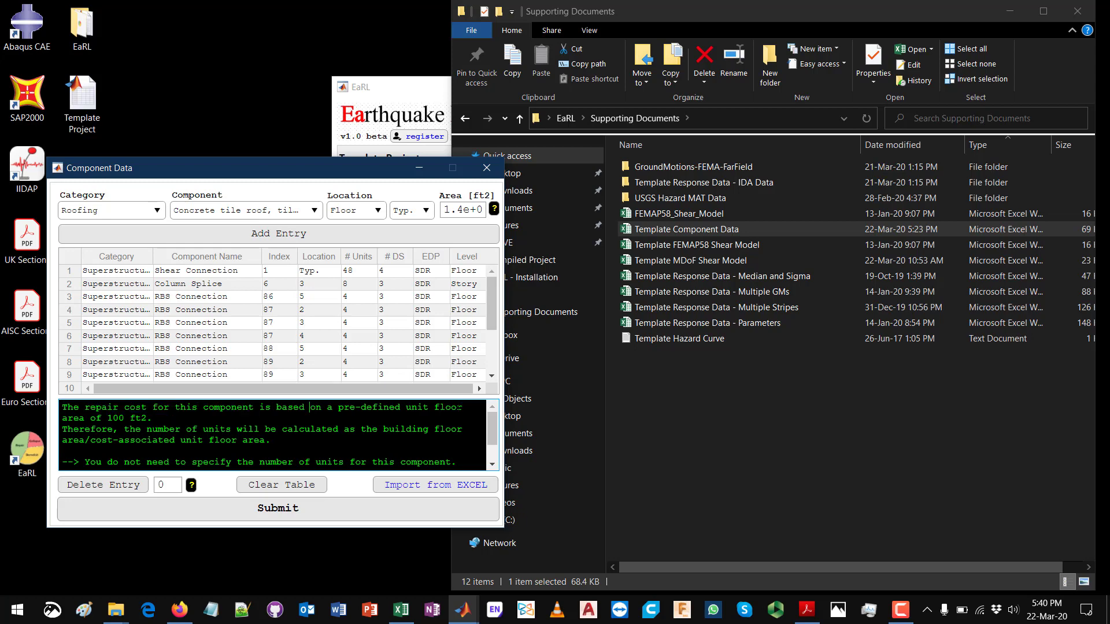
left_click_drag(123, 418, 146, 418)
left_click(140, 419)
triple_click(104, 429)
left_click(182, 429)
scroll(272, 435, "down", 1)
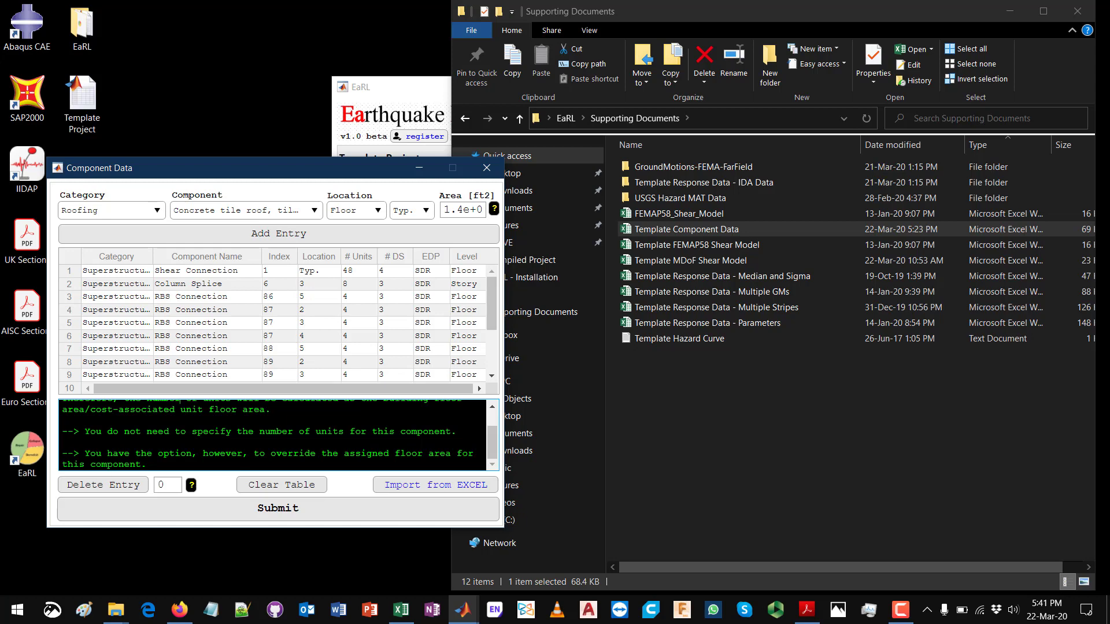
scroll(181, 429, "up", 1)
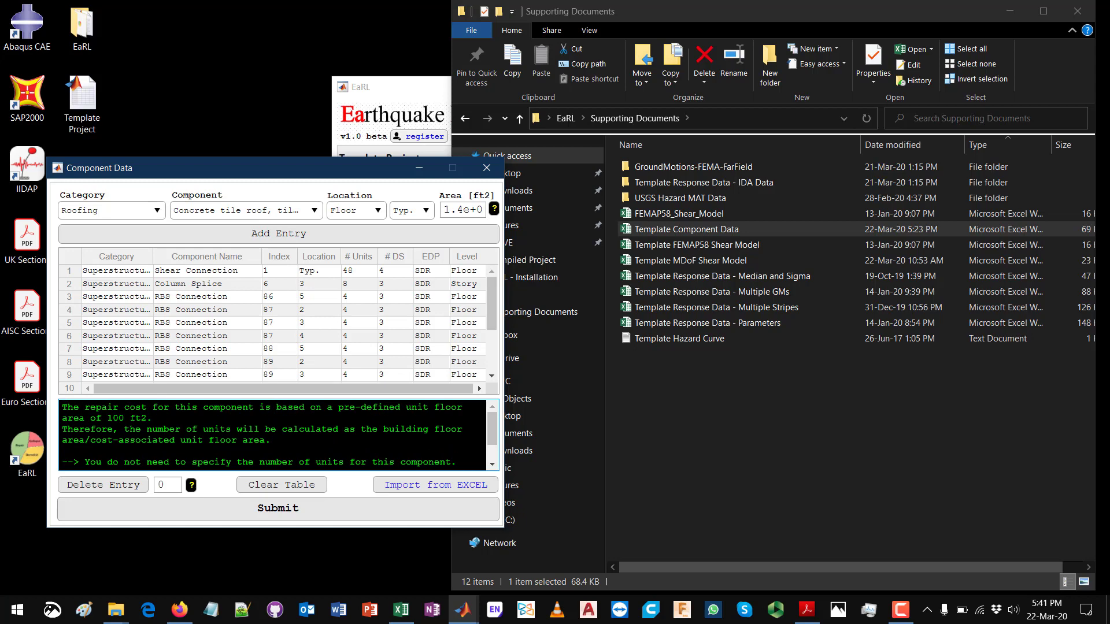
left_click_drag(147, 418, 131, 419)
double_click(118, 419)
left_click(113, 419)
Step: Select an unreinforced, non industrial masonry chimney above roof 5 ft as the component and read how its number of units is specified
left_click(210, 209)
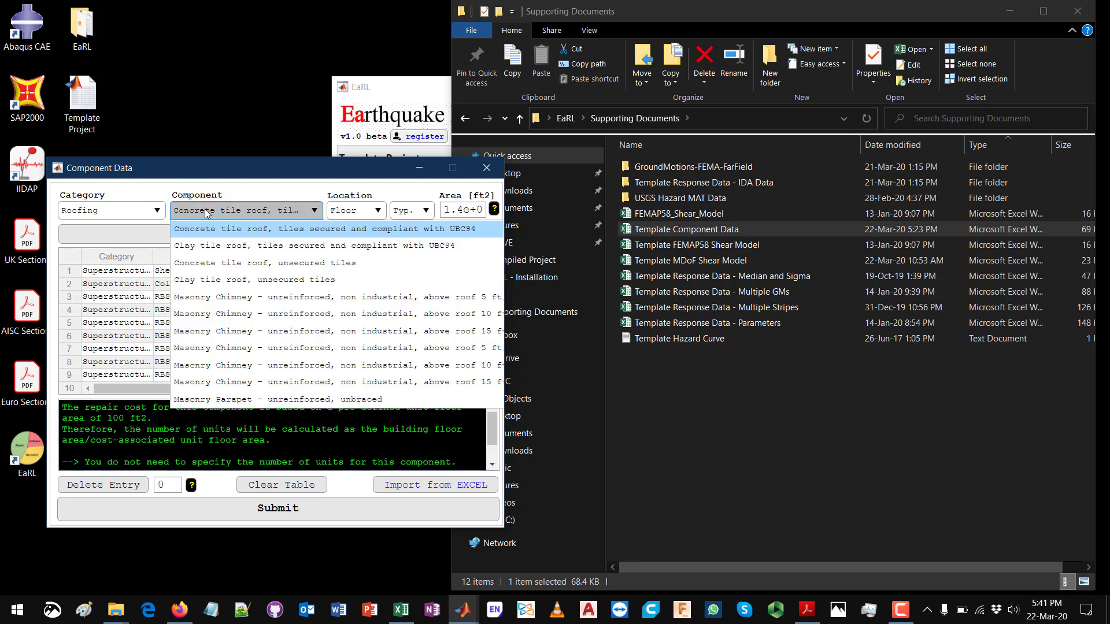
left_click(241, 347)
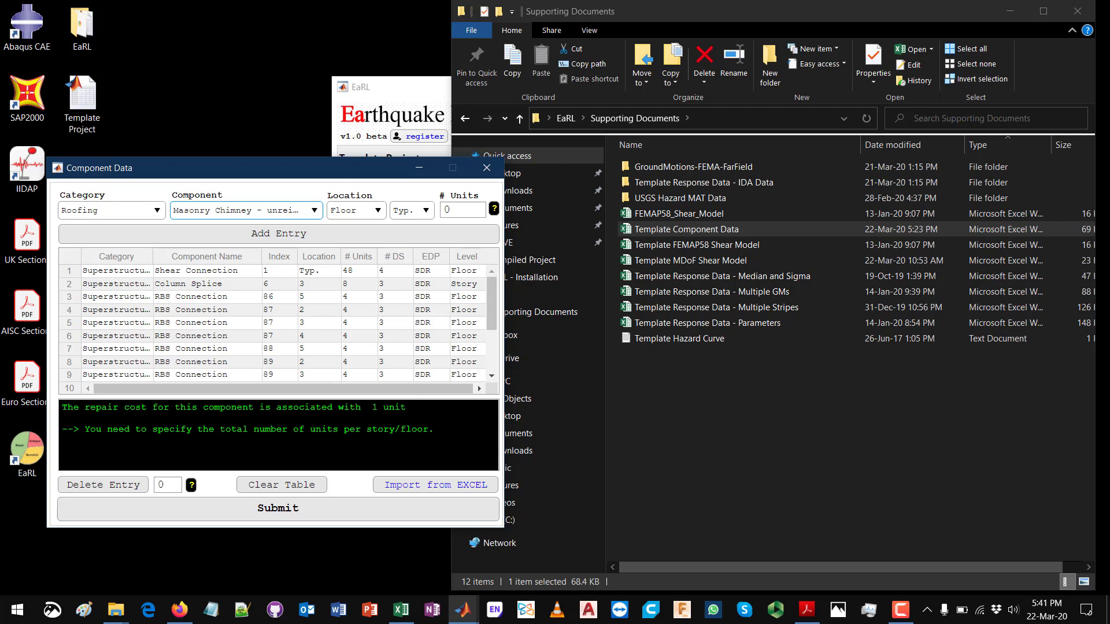
left_click_drag(293, 408, 367, 408)
left_click(399, 408)
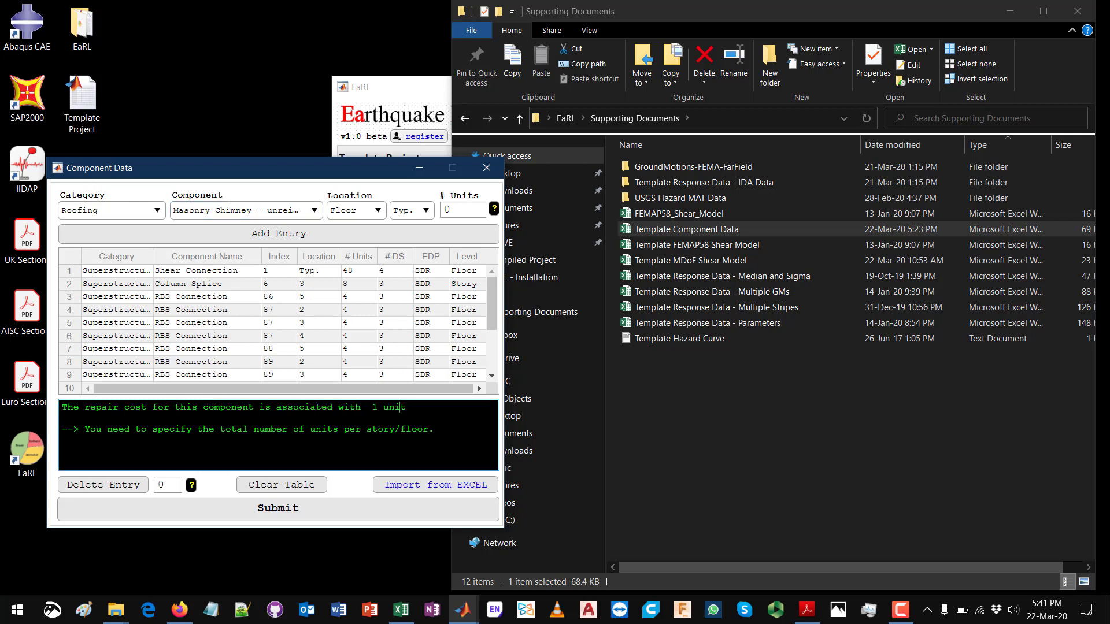
left_click_drag(74, 429, 435, 429)
left_click(434, 429)
Step: Reselect the concrete tile roof with tiles secured and compliant with UBC94, and display the instructions for adding a component entry
left_click(314, 210)
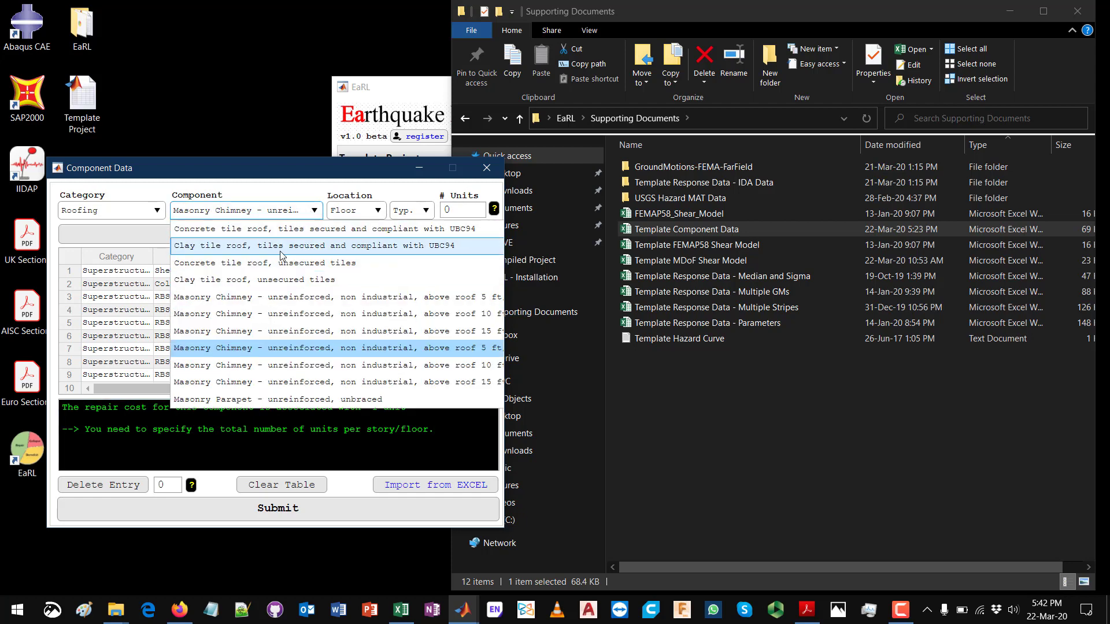
left_click(258, 229)
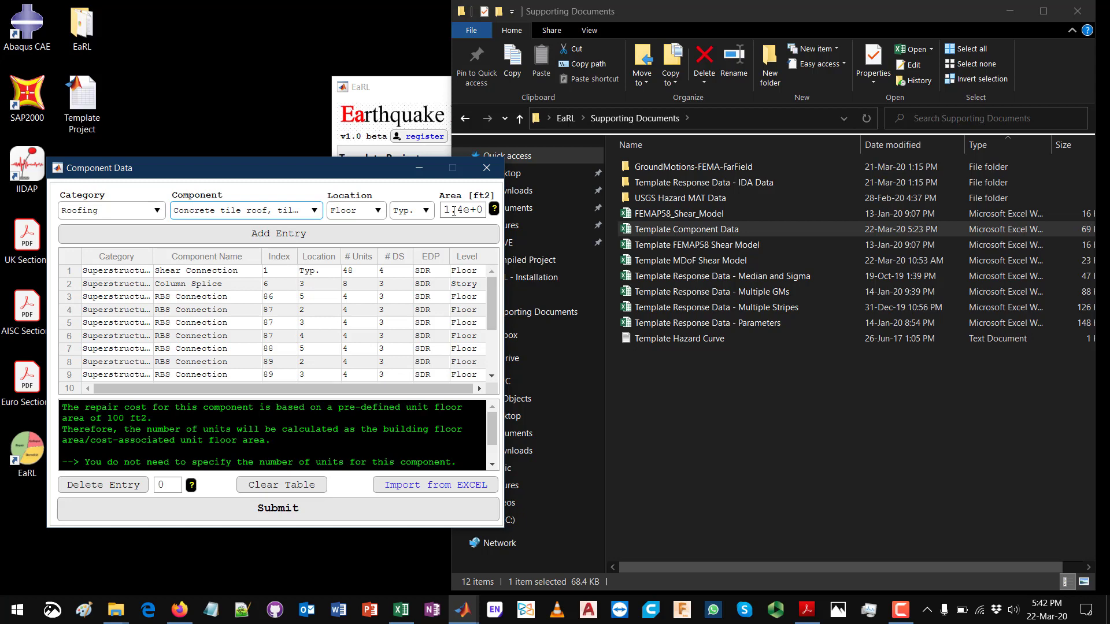
left_click(494, 210)
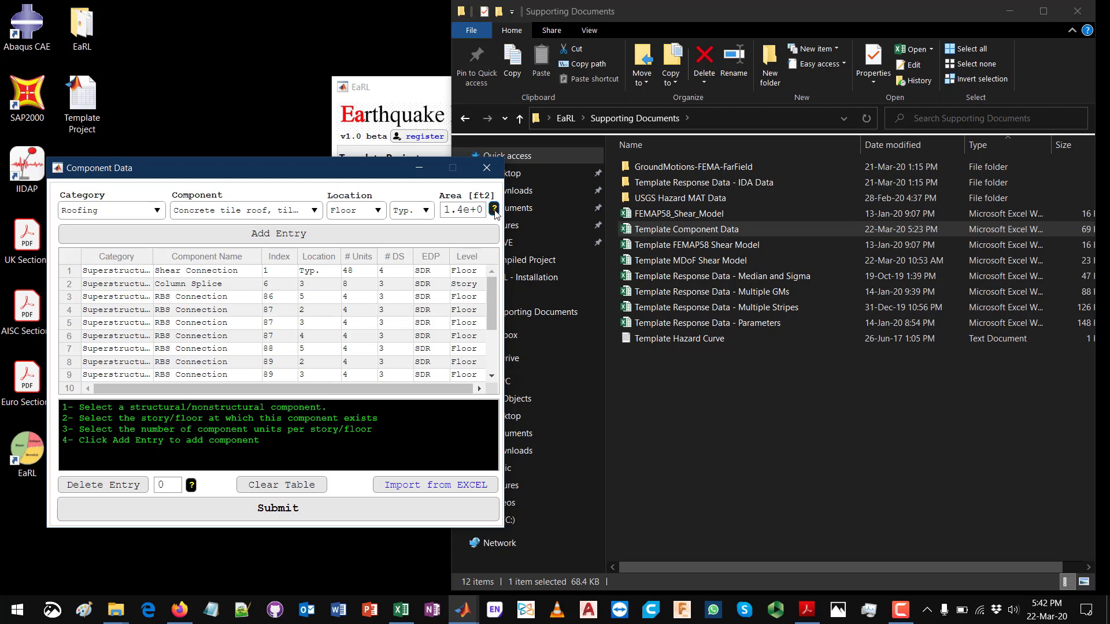
left_click_drag(260, 440, 62, 407)
left_click(270, 419)
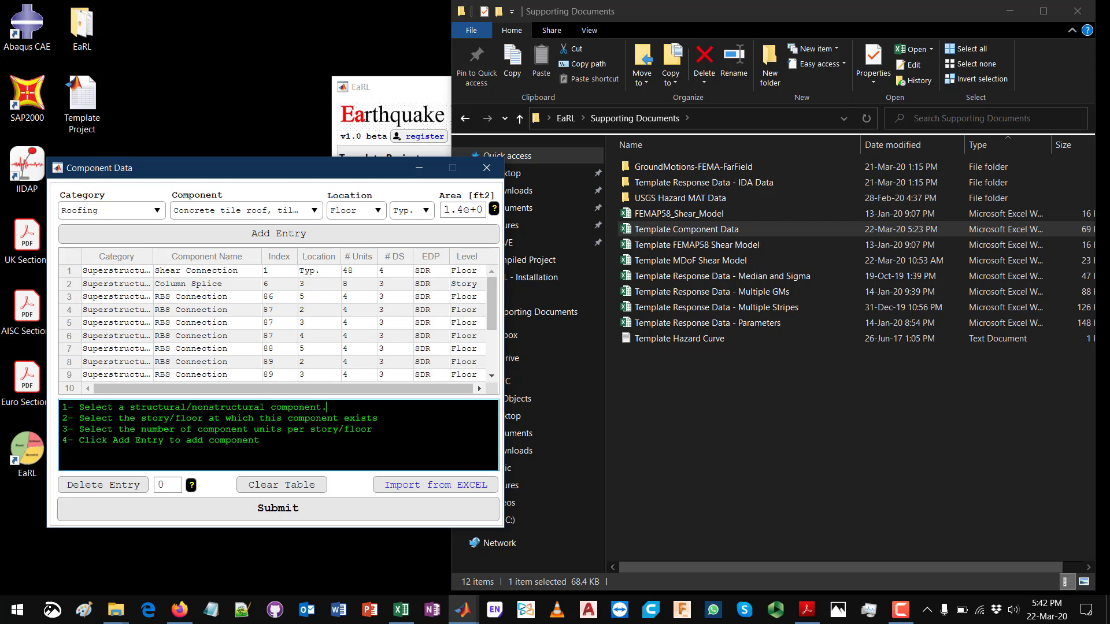
left_click_drag(325, 407, 79, 407)
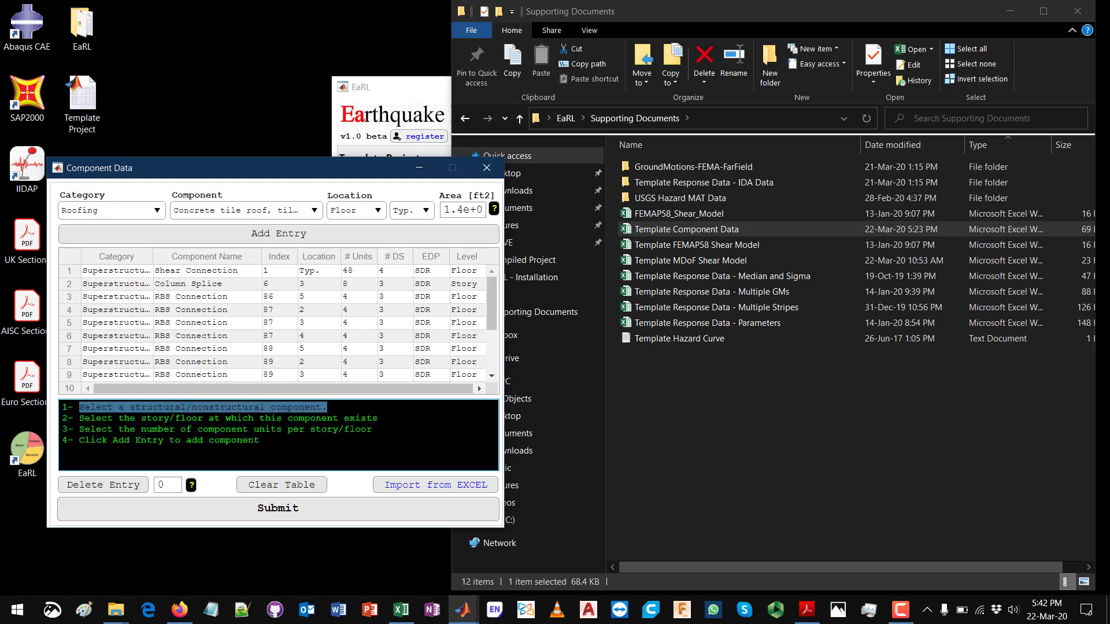
left_click(290, 418)
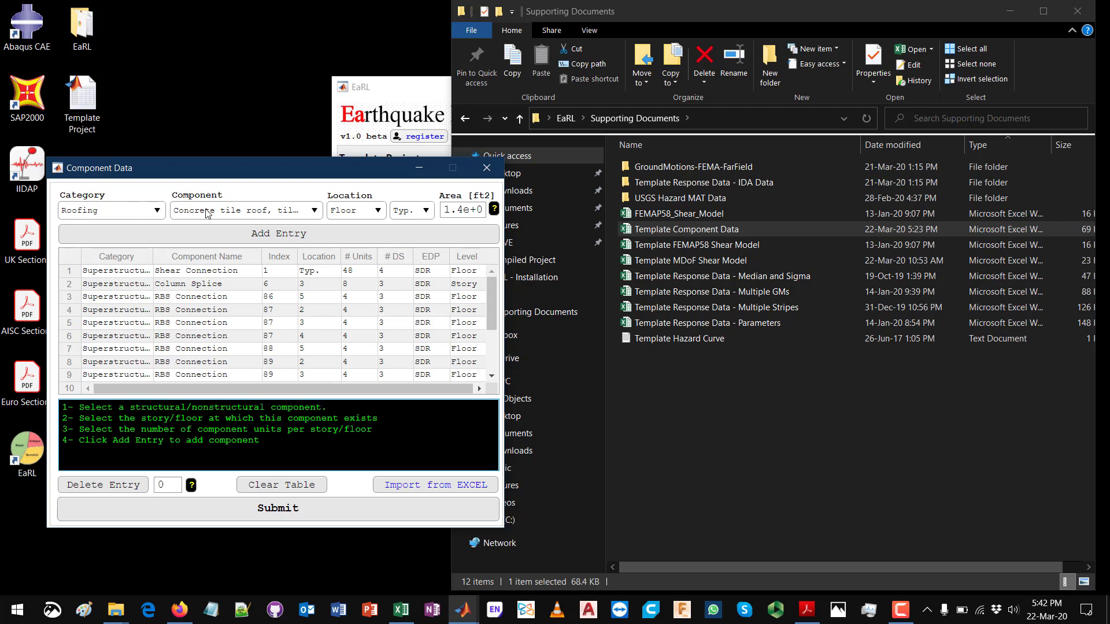
Step: Set the concrete tile roof's location to the 1st story
left_click_drag(84, 418, 209, 418)
left_click(228, 418)
left_click(370, 211)
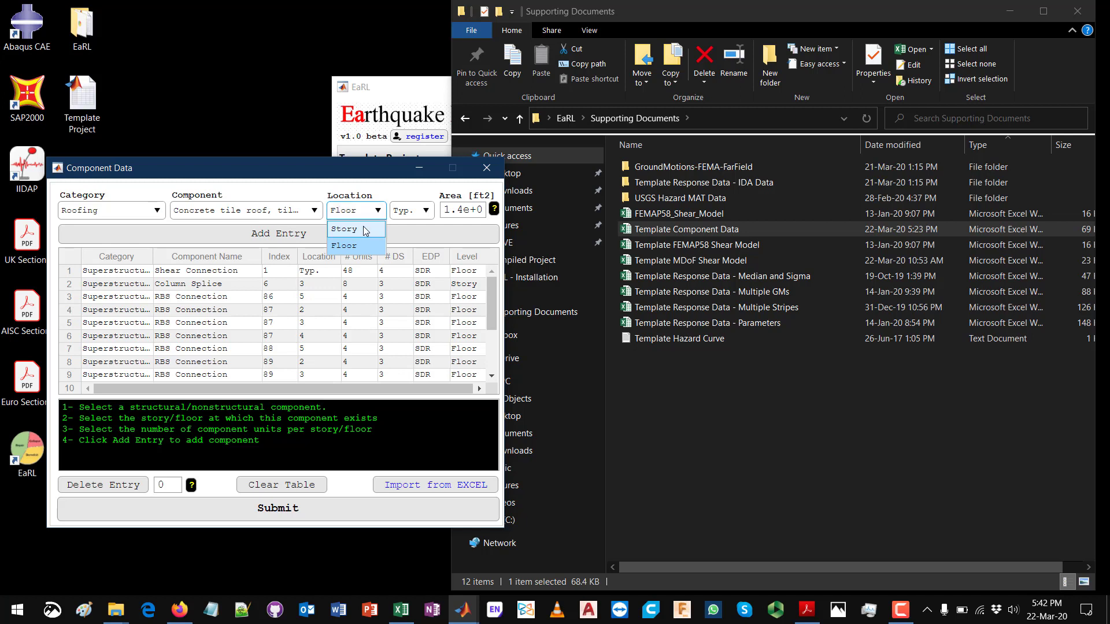
left_click(378, 225)
left_click(408, 213)
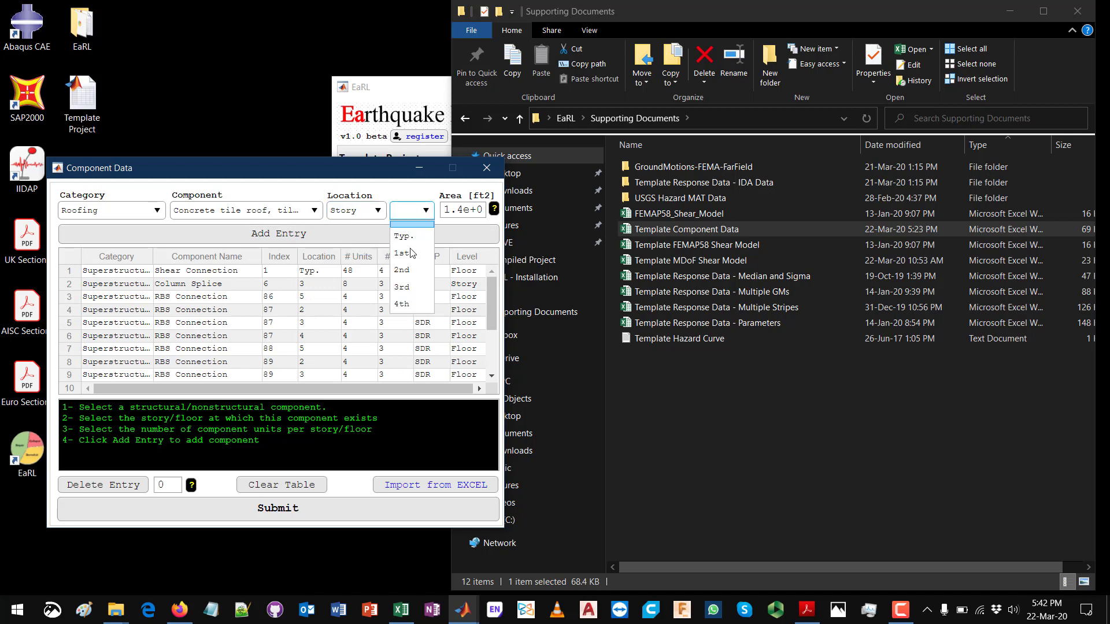
left_click(413, 255)
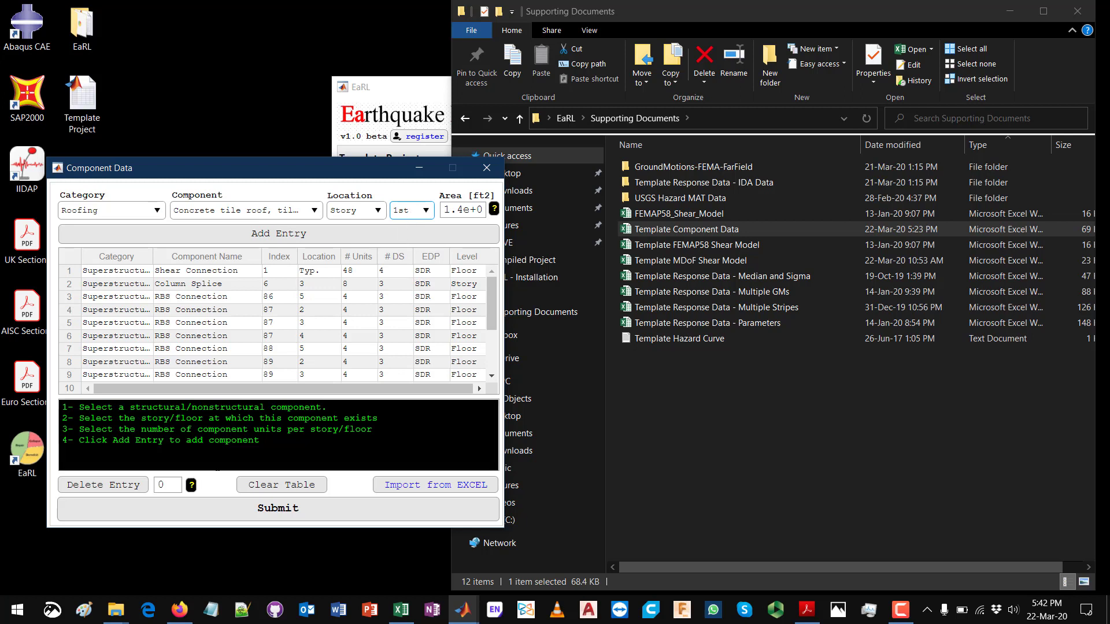
Step: Read the remaining instructions and add the concrete tile roof as an entry at the end of the component table
left_click_drag(260, 441, 373, 430)
left_click(79, 429)
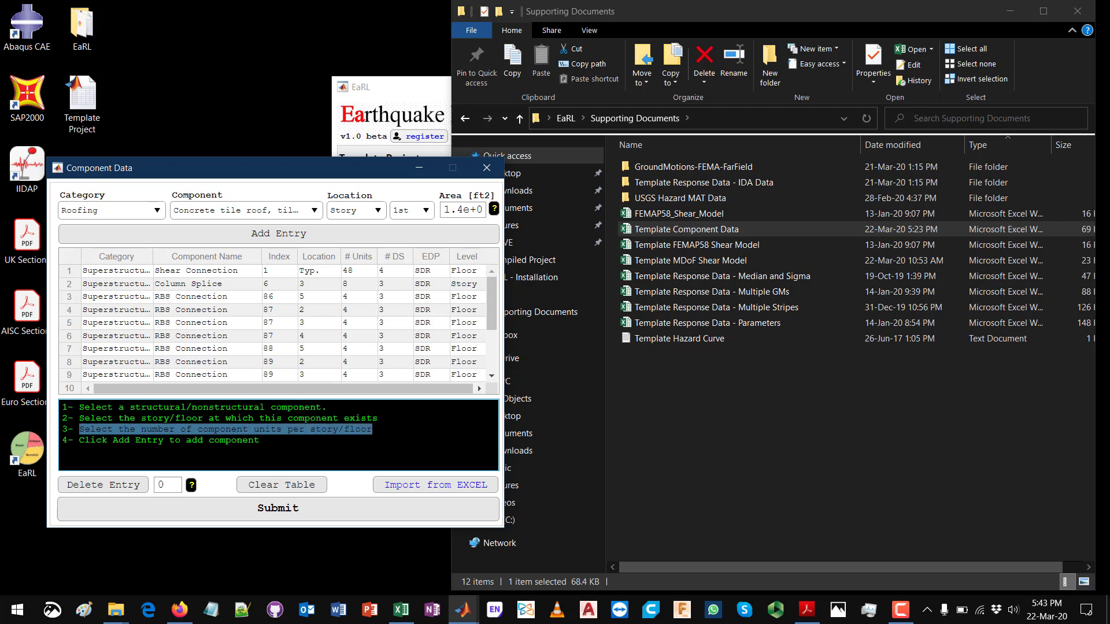
left_click(335, 434)
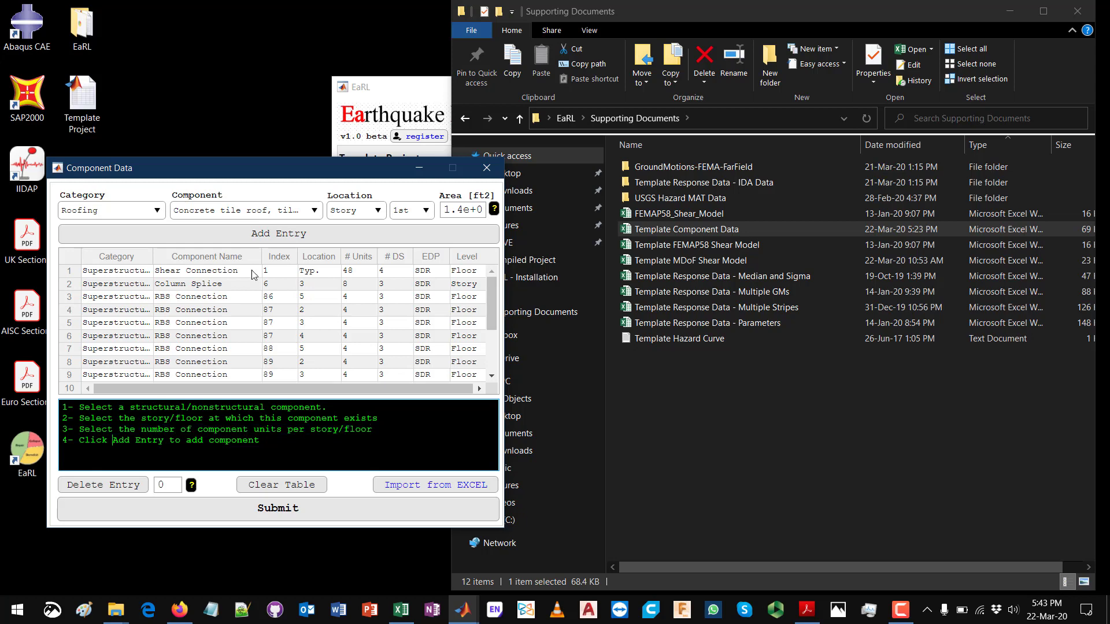
left_click(275, 237)
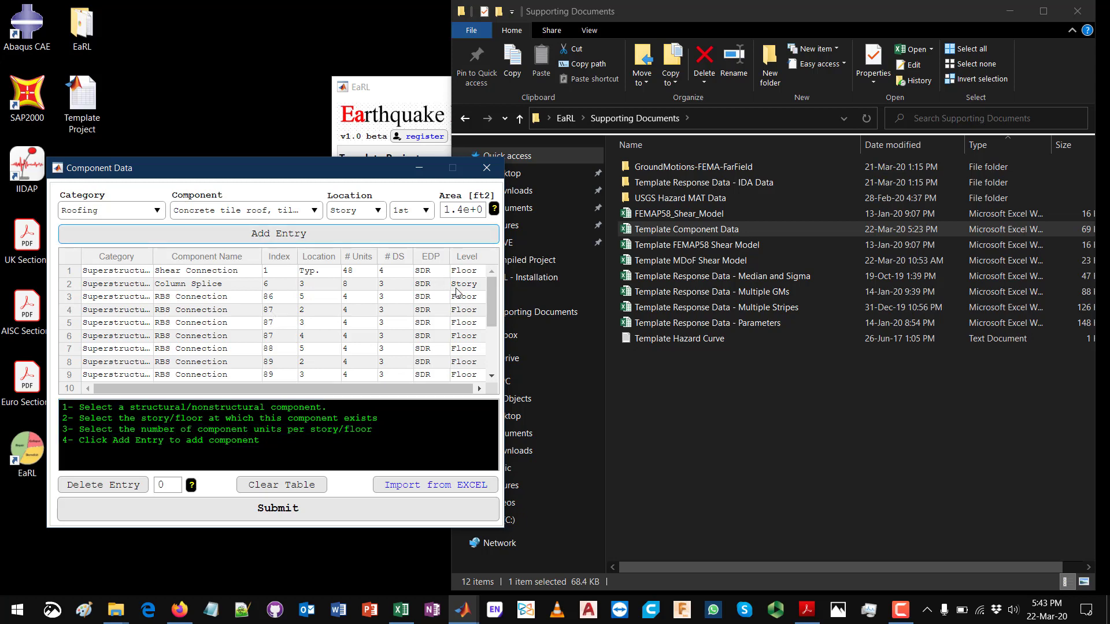
scroll(492, 301, "down", 3)
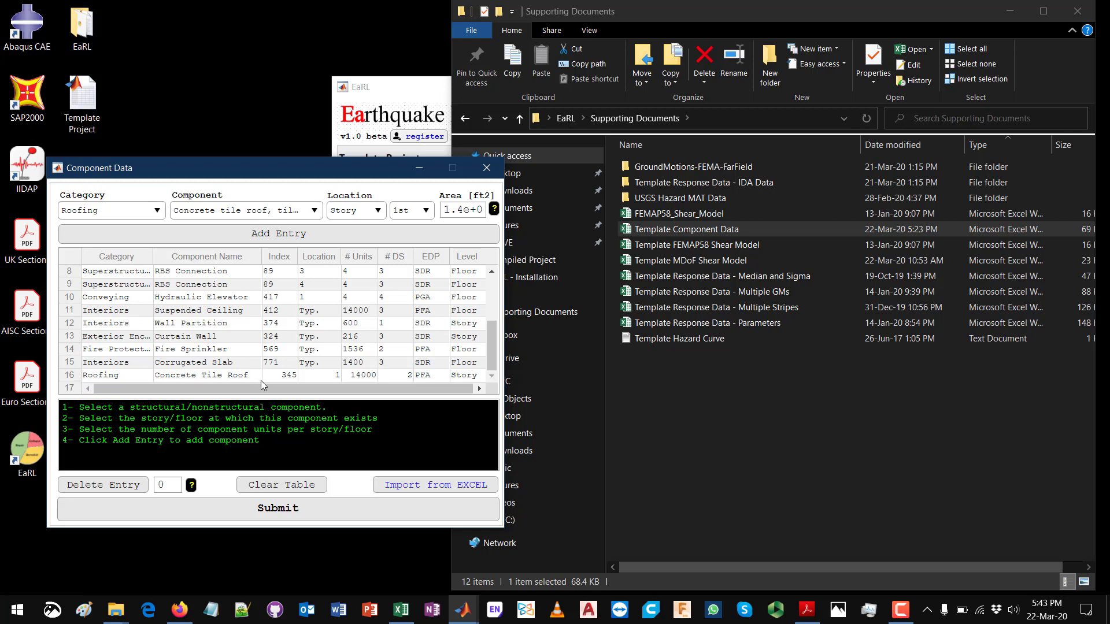
Step: Inspect the editable index, location and # Units cells of the new concrete tile roof entry
double_click(325, 376)
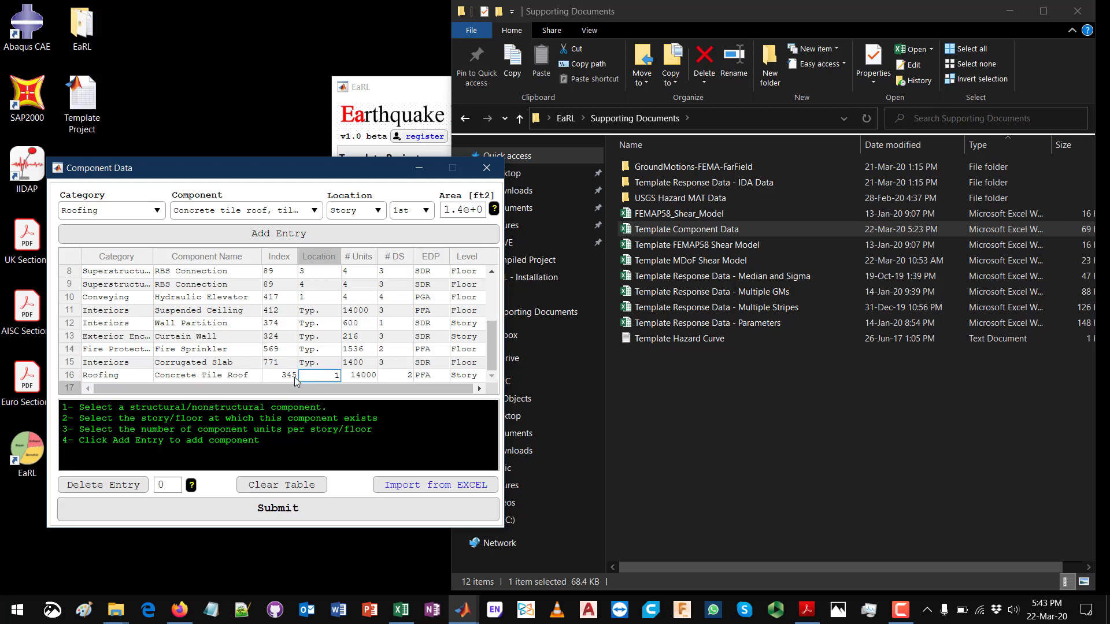
double_click(267, 376)
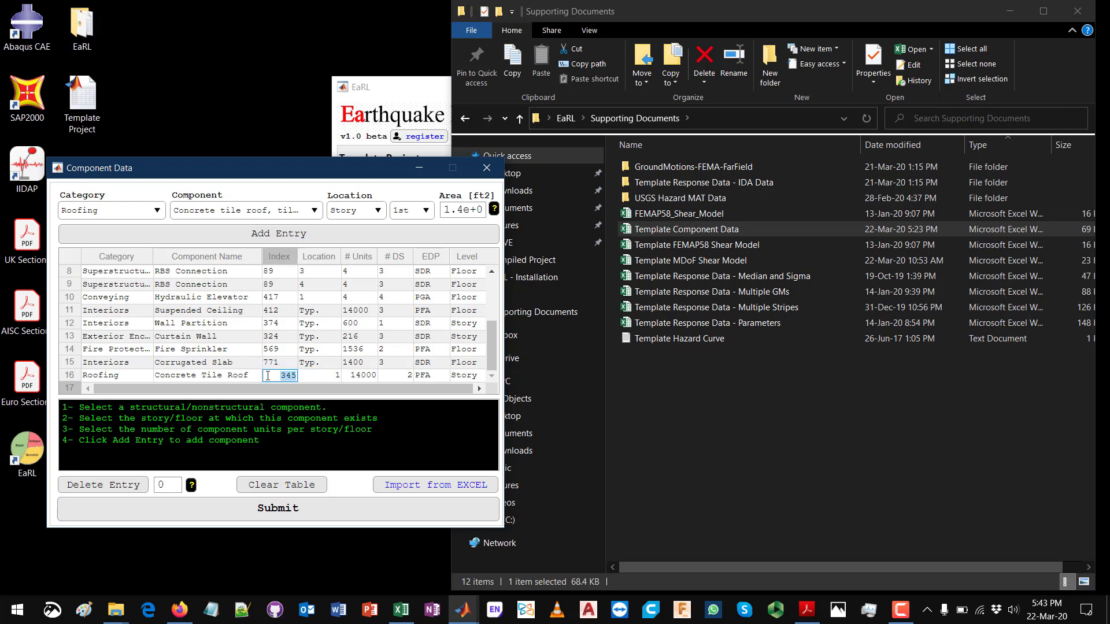
double_click(313, 375)
left_click(359, 376)
Step: Set the # Units value of the concrete tile roof entry in row 16 to 10000
double_click(369, 376)
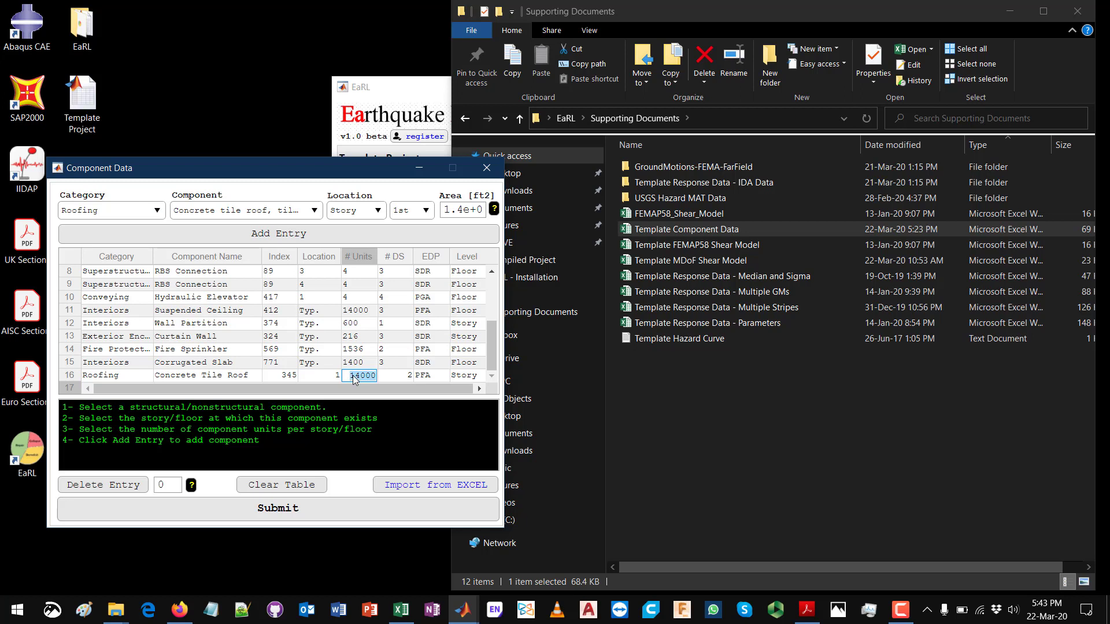
left_click(373, 377)
left_click_drag(356, 378, 362, 378)
type("0")
key("Tab")
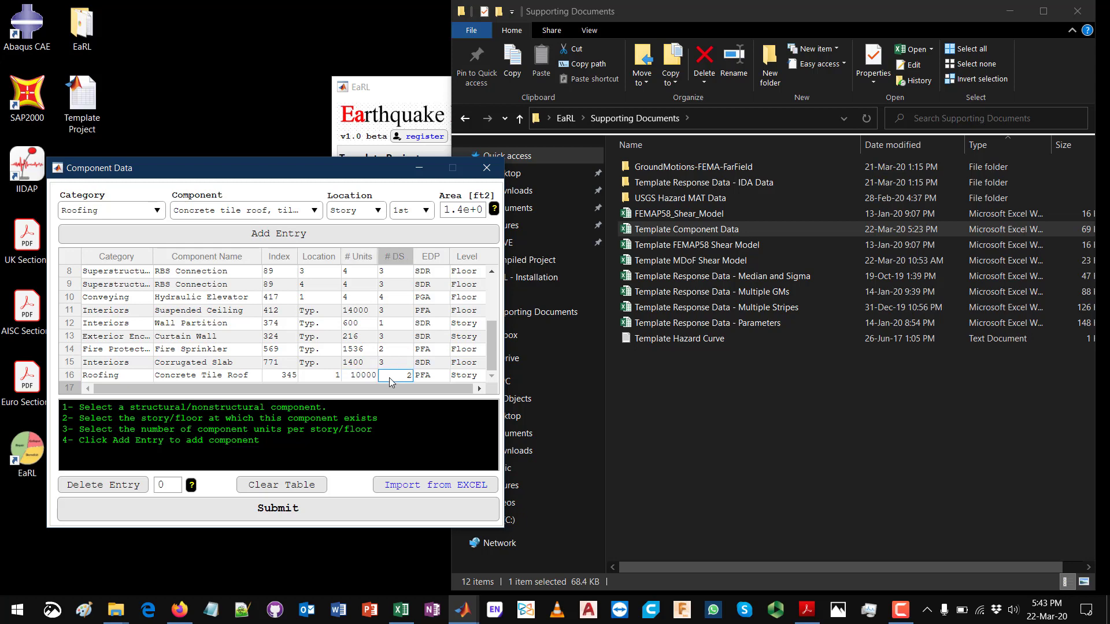
left_click(363, 377)
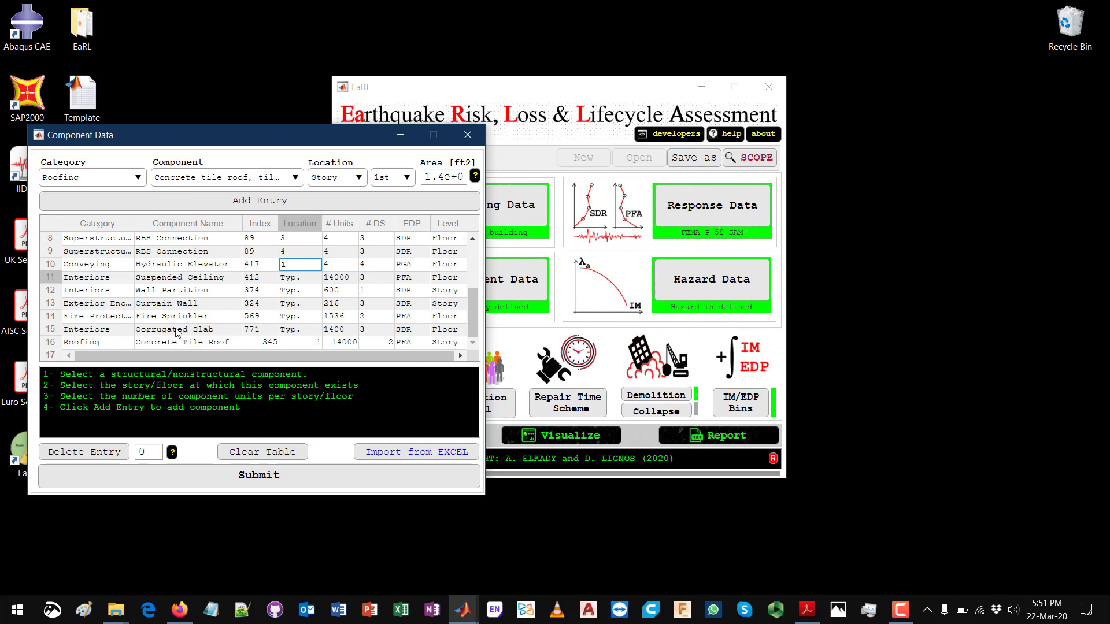
Step: Delete entry 11, the hydraulic elevator, from the component table
scroll(181, 334, "up", 3)
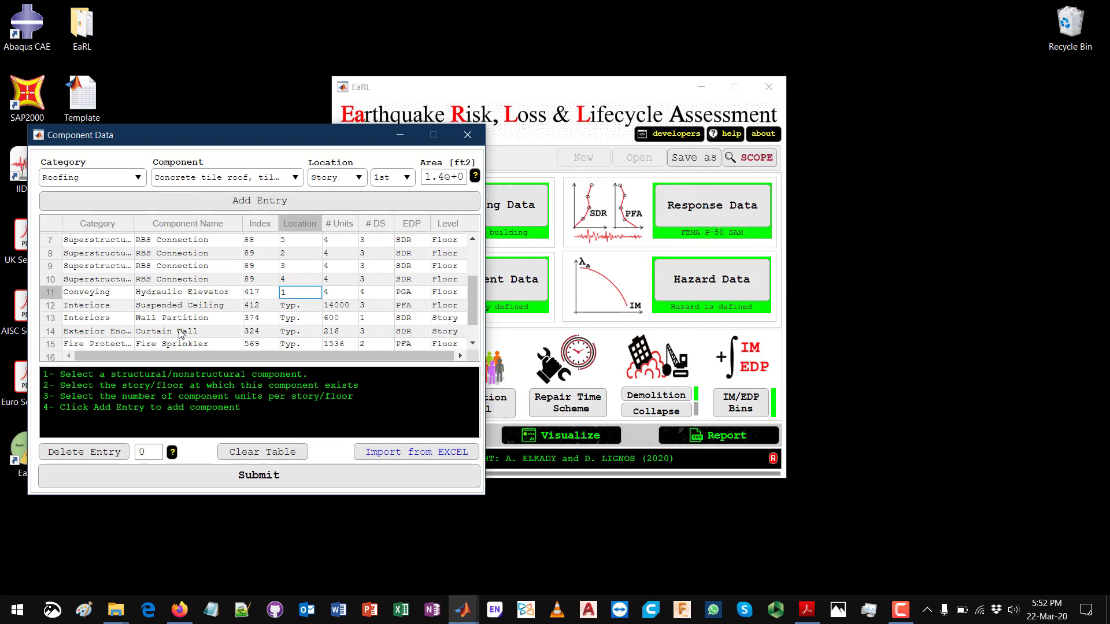
scroll(182, 334, "down", 3)
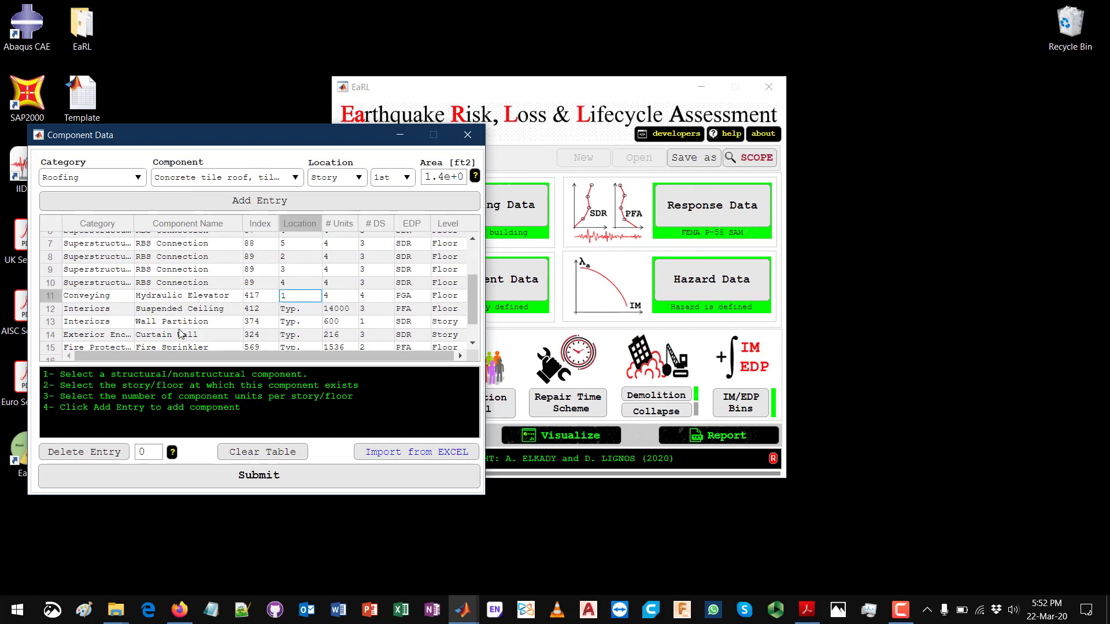
left_click(474, 238)
left_click(474, 238)
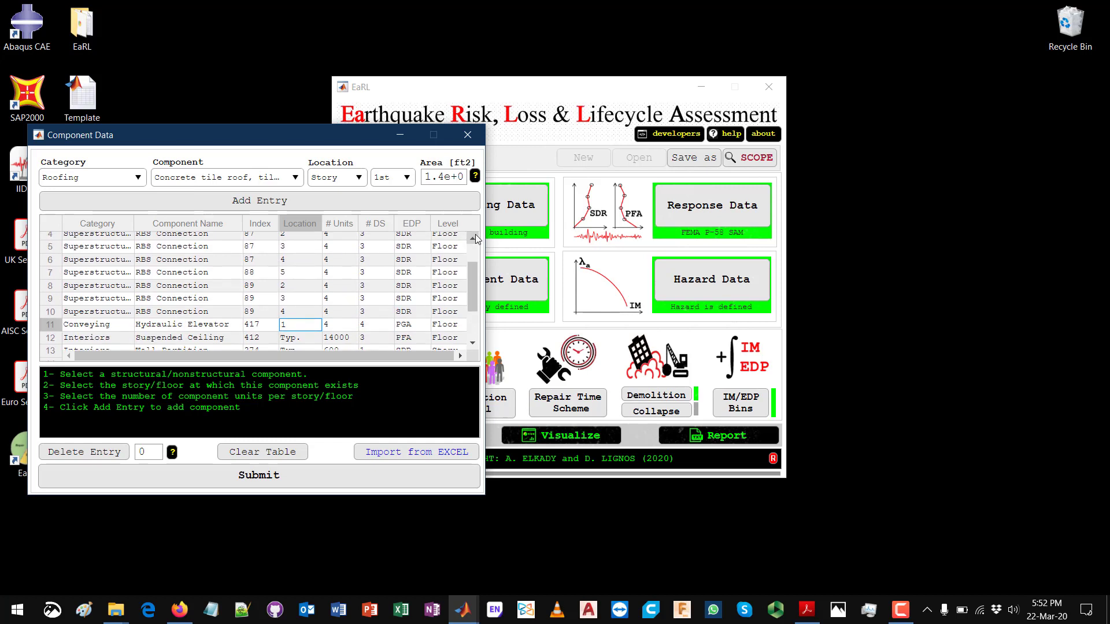
double_click(147, 448)
type("11")
left_click(96, 457)
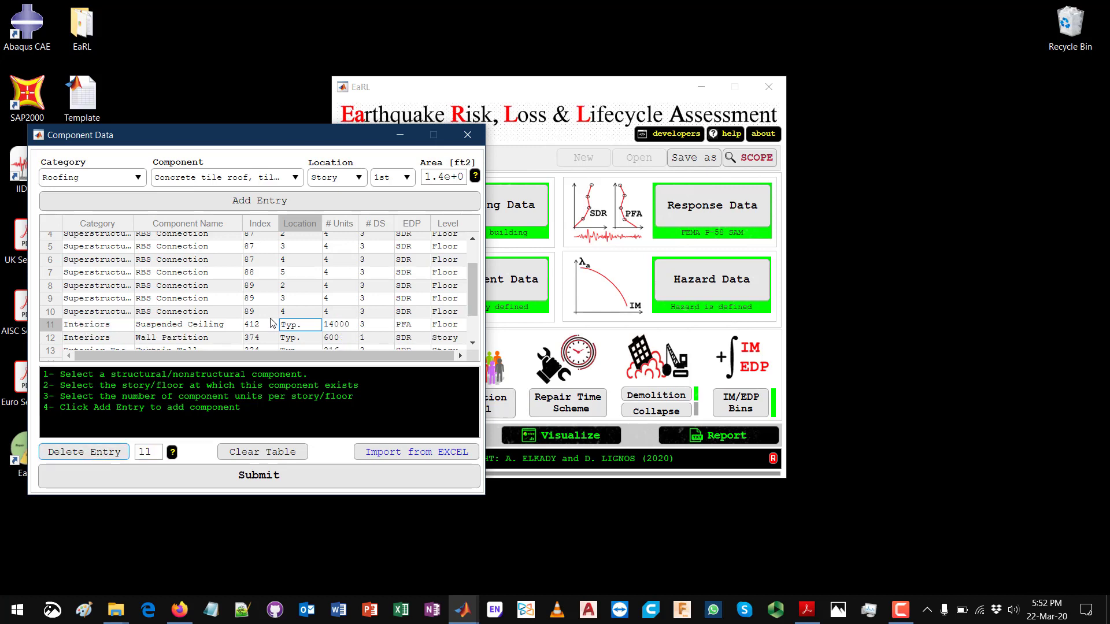
Step: Review the remaining component entries and close the Component Data window
scroll(277, 325, "down", 2)
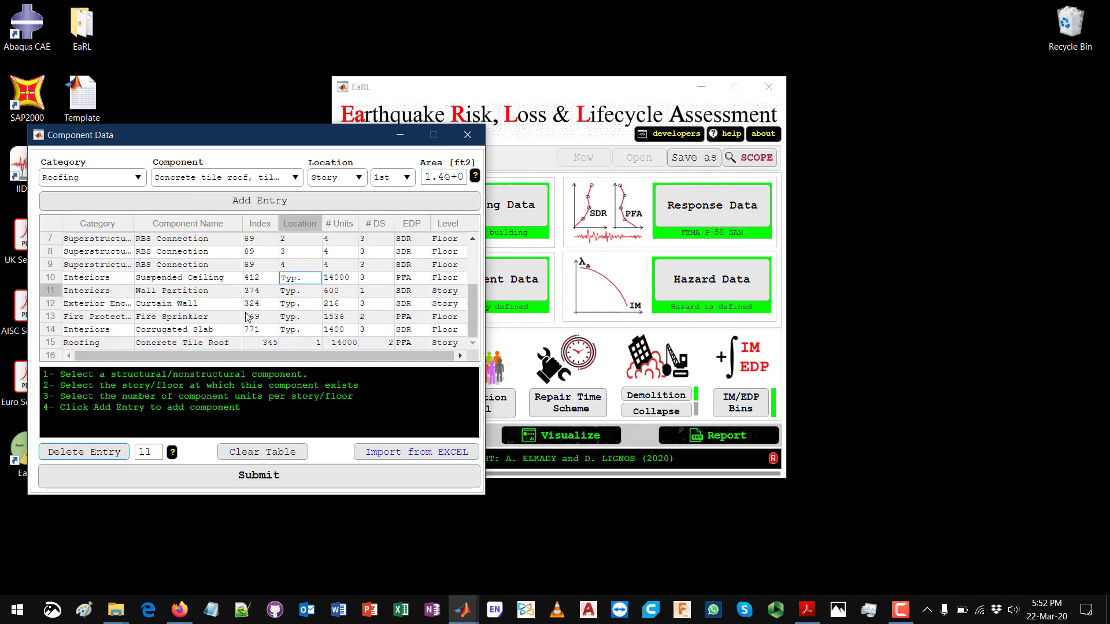
scroll(250, 315, "up", 2)
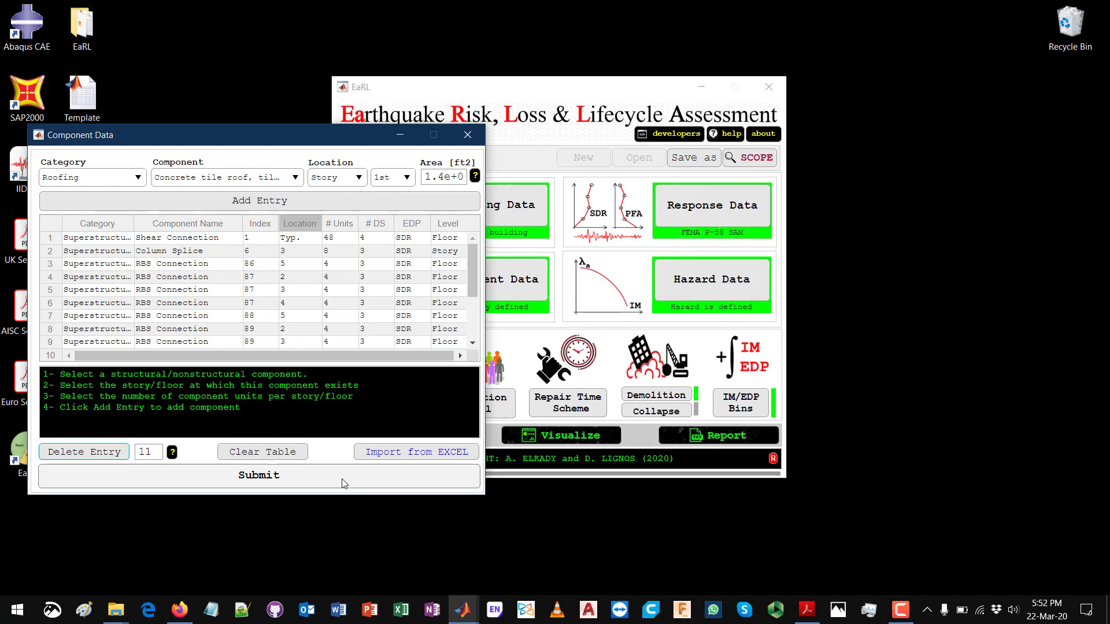
left_click(468, 136)
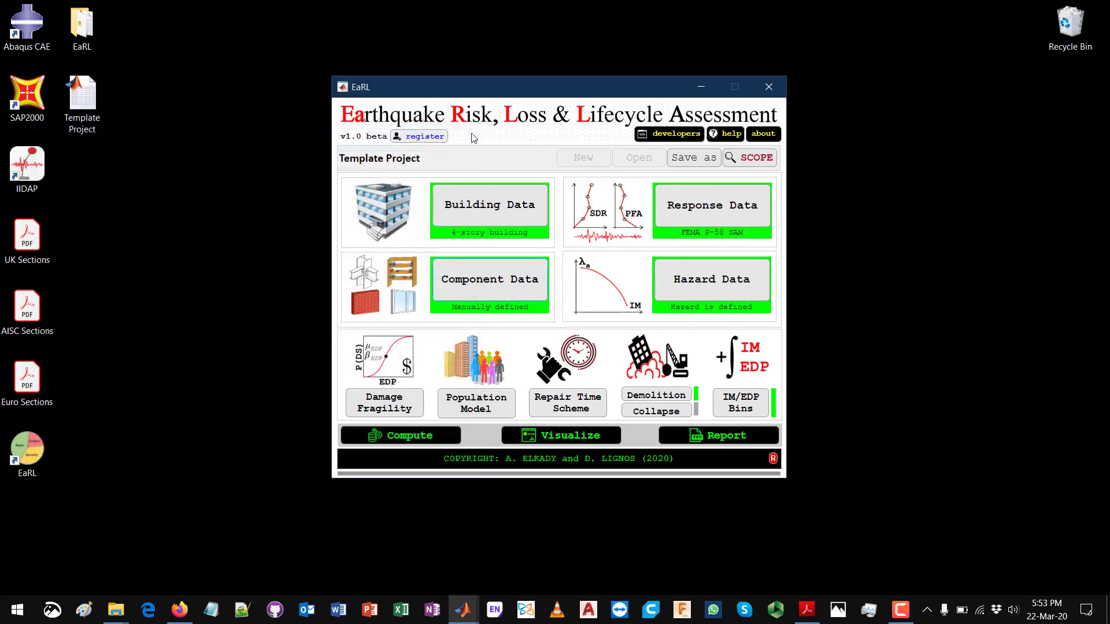